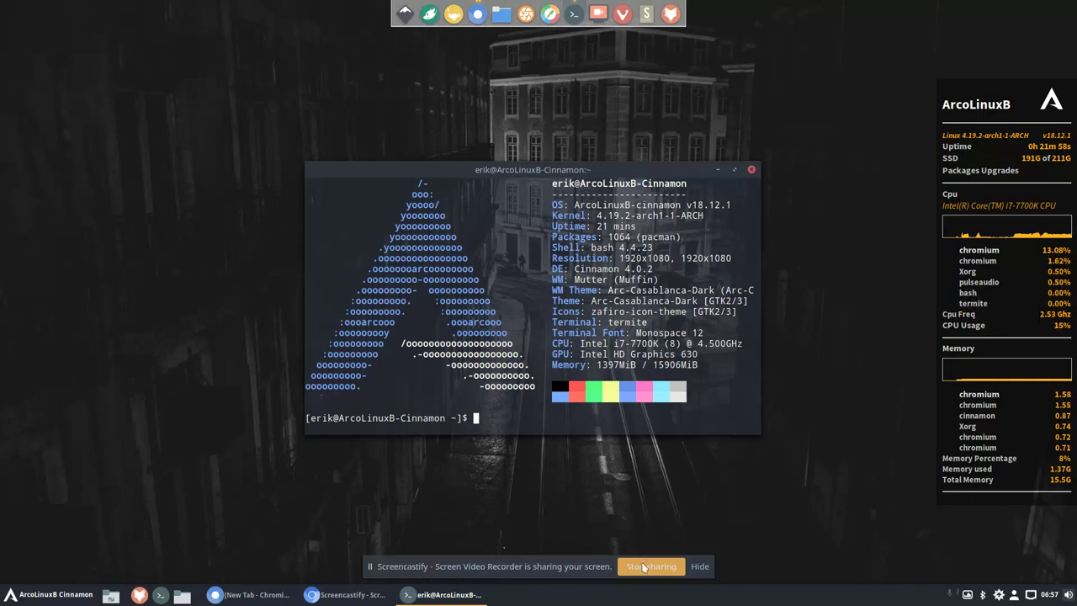
# Clear the desktop by minimizing the browser, closing the terminal window and hiding the screen-sharing notice
pyautogui.click(699, 567)
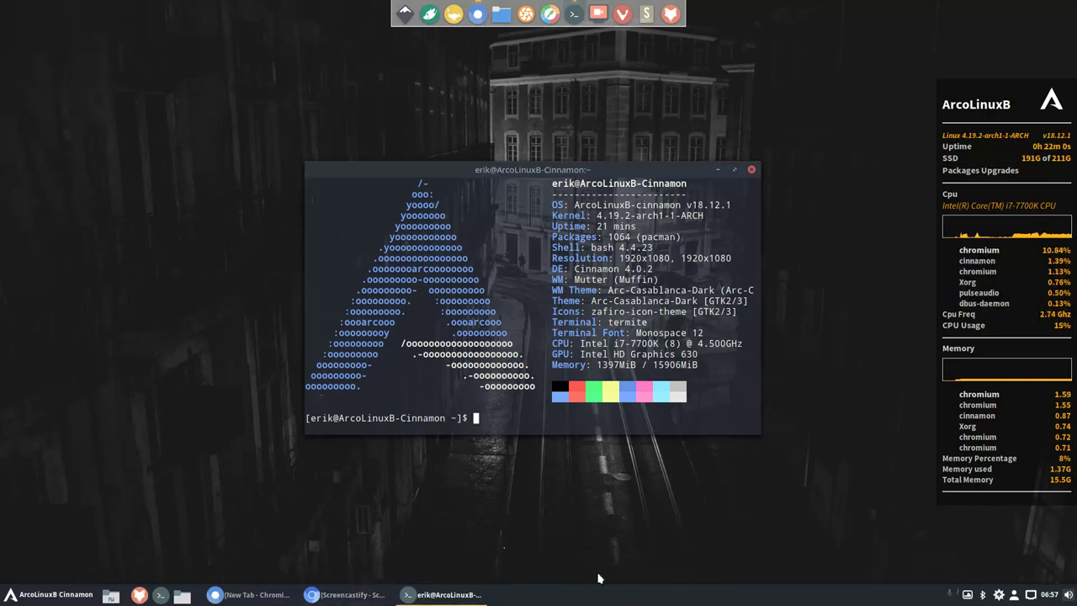
pyautogui.click(346, 600)
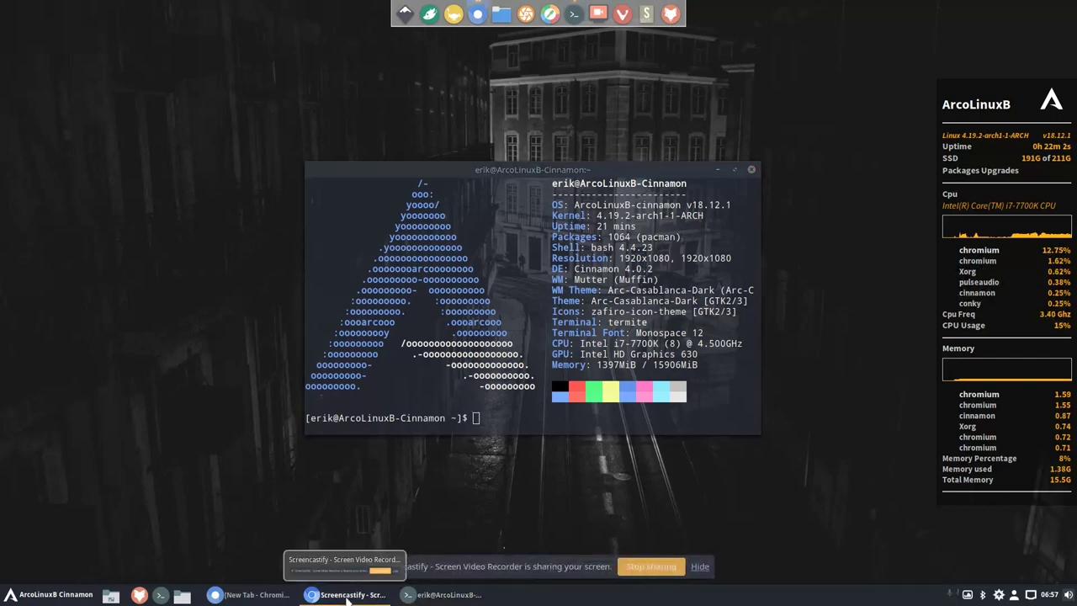
pyautogui.click(249, 597)
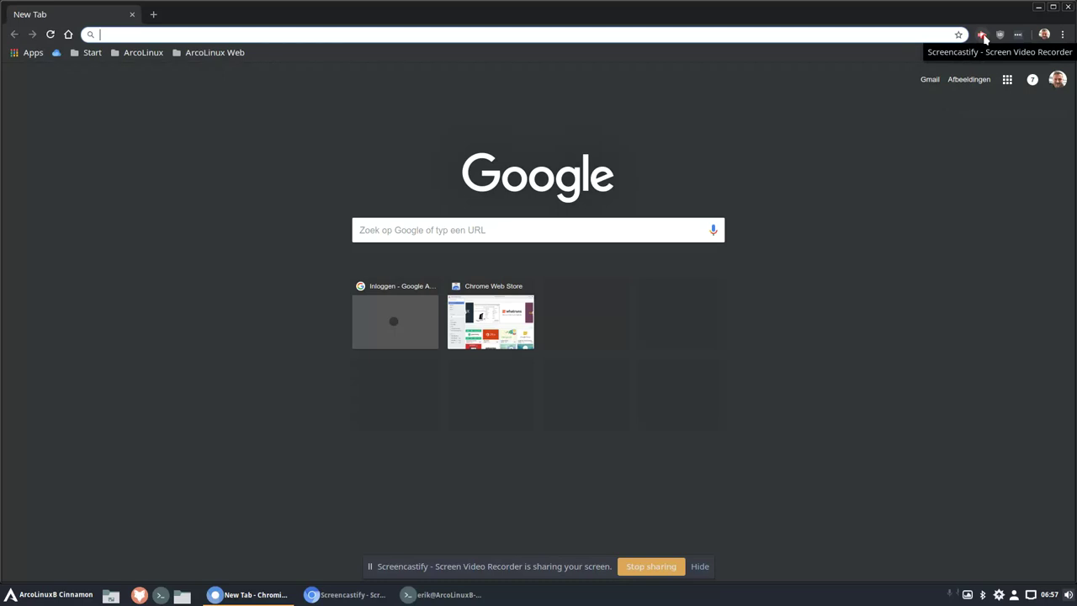
pyautogui.click(1039, 7)
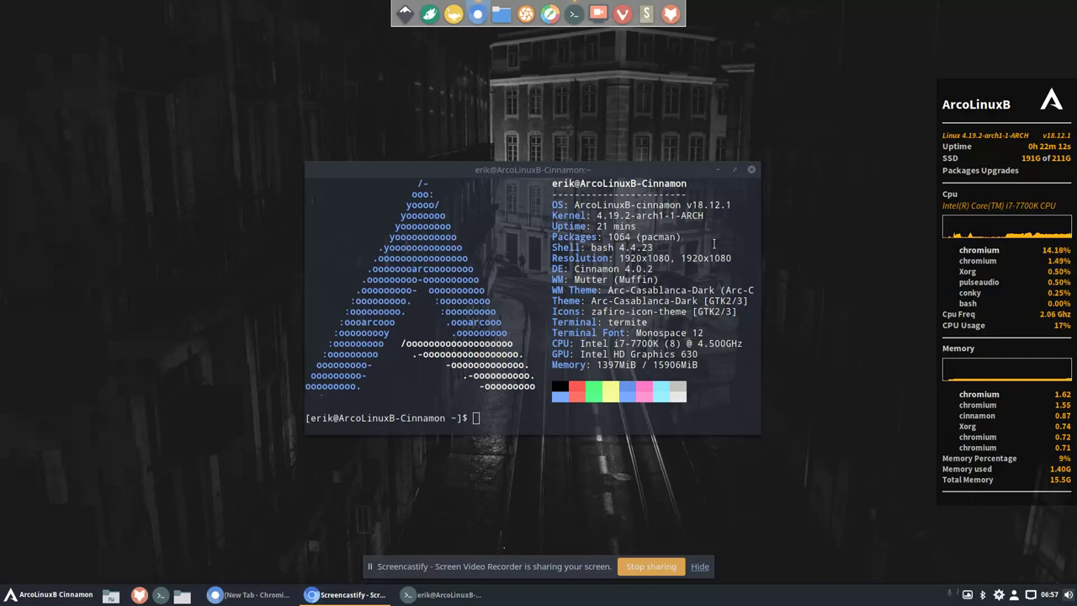
pyautogui.click(752, 171)
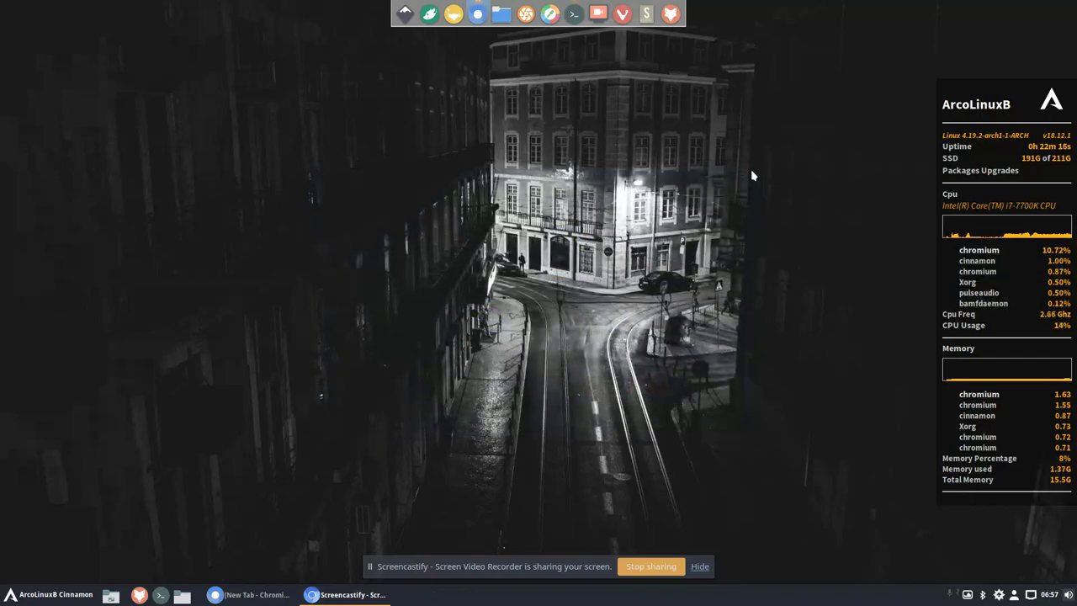
pyautogui.click(700, 567)
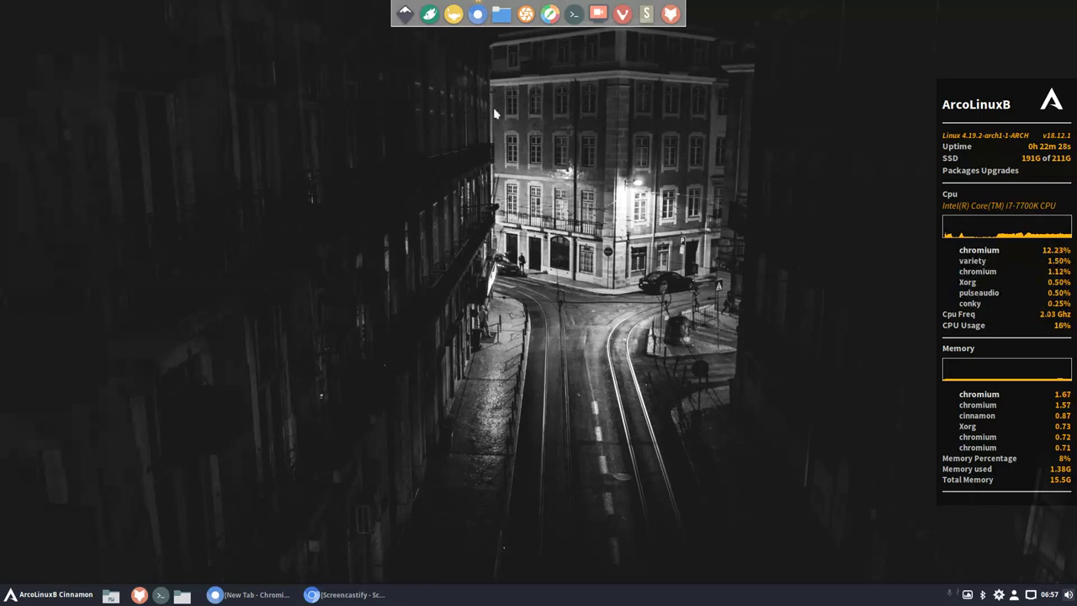
# Open the panel menu's configuration and switch the custom icon and label off and back on
pyautogui.rightClick(22, 598)
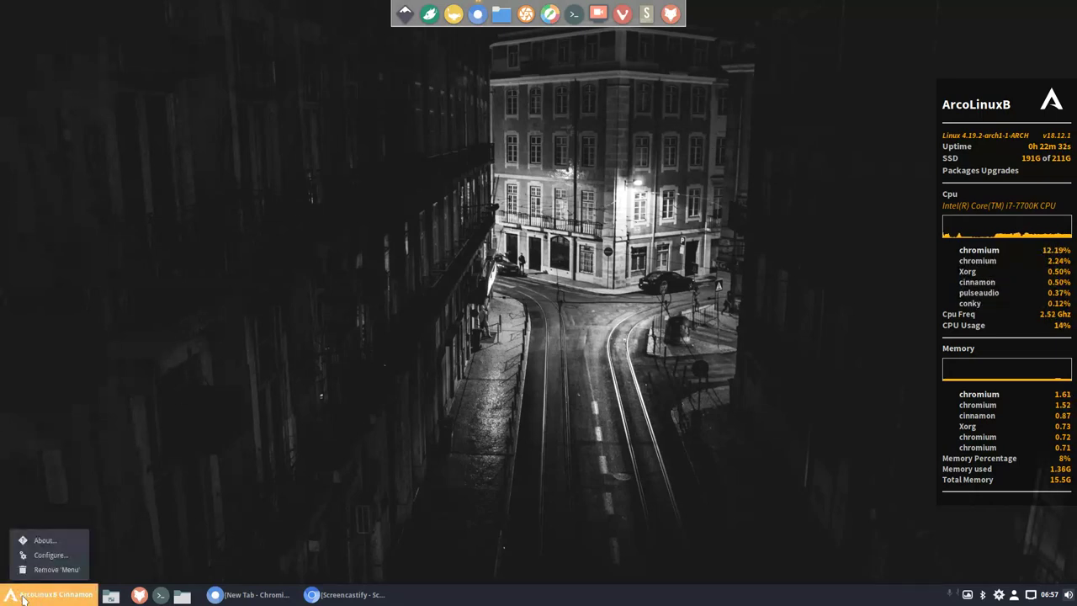
pyautogui.click(51, 553)
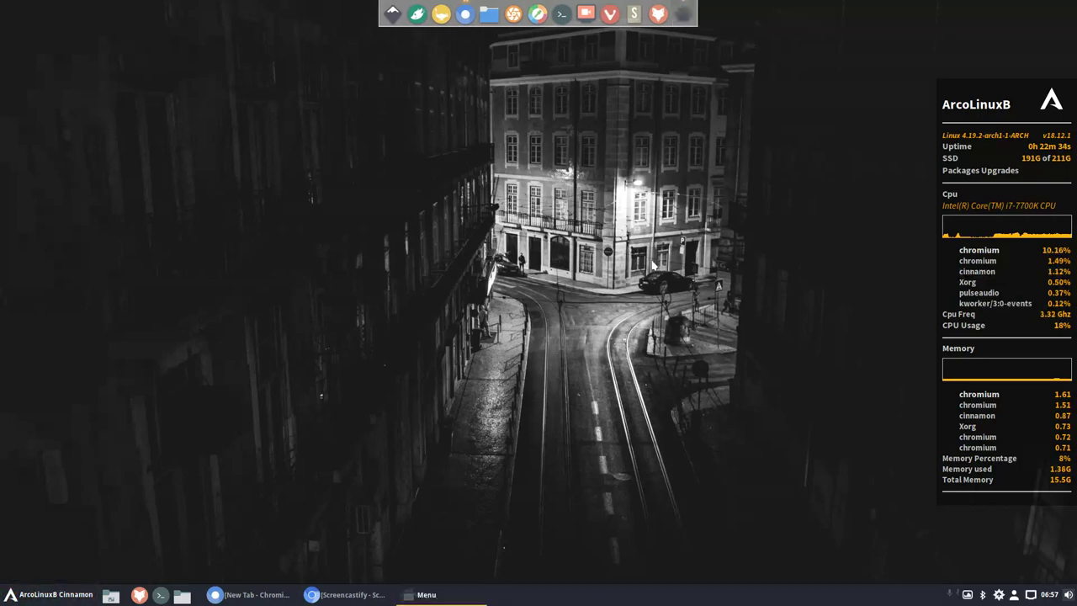
pyautogui.click(677, 195)
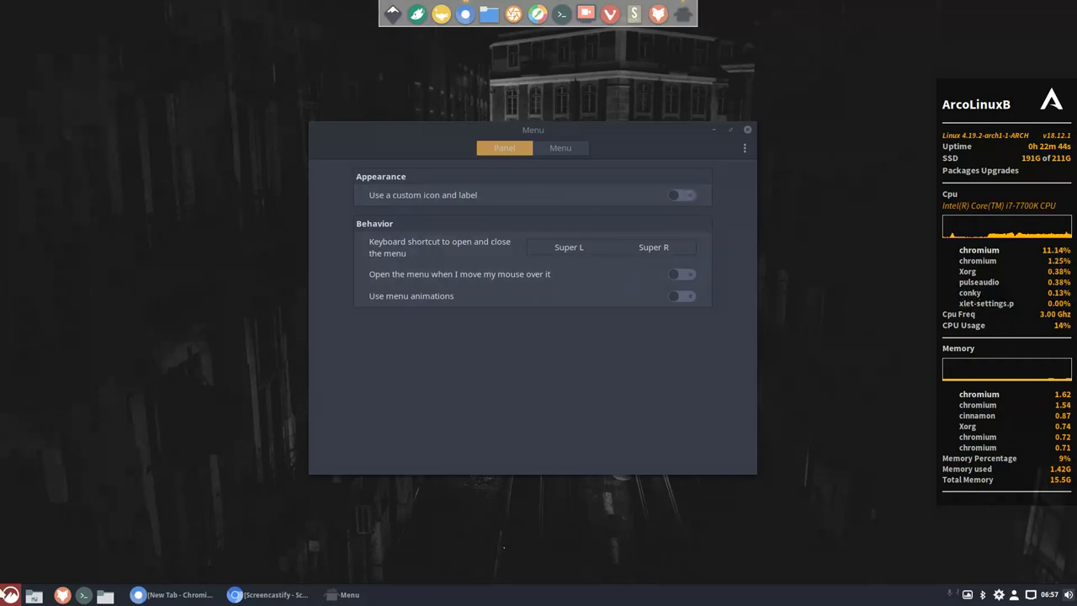
pyautogui.click(627, 247)
pyautogui.press('Escape')
pyautogui.click(683, 196)
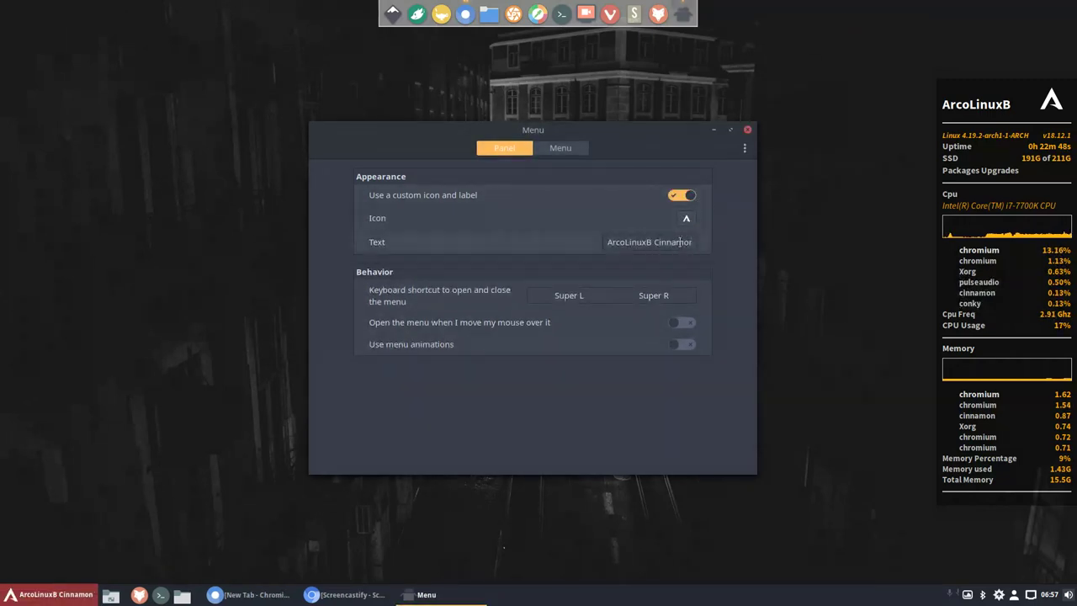
# Examine the menu's label text and its layout and behavior options, and close the configuration window
pyautogui.moveTo(644, 242); pyautogui.dragTo(716, 242)
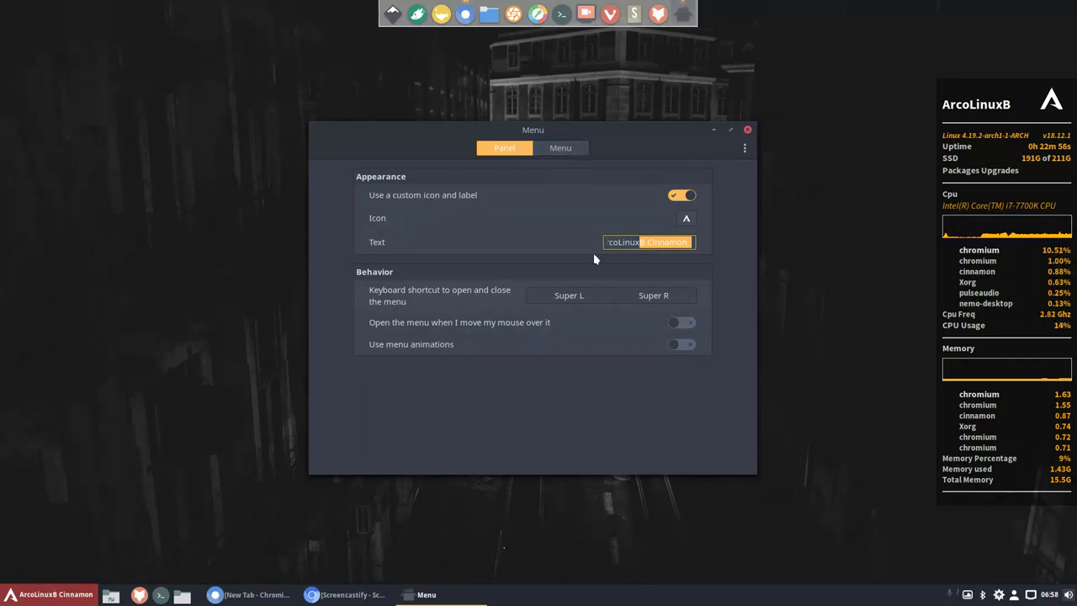
pyautogui.click(568, 156)
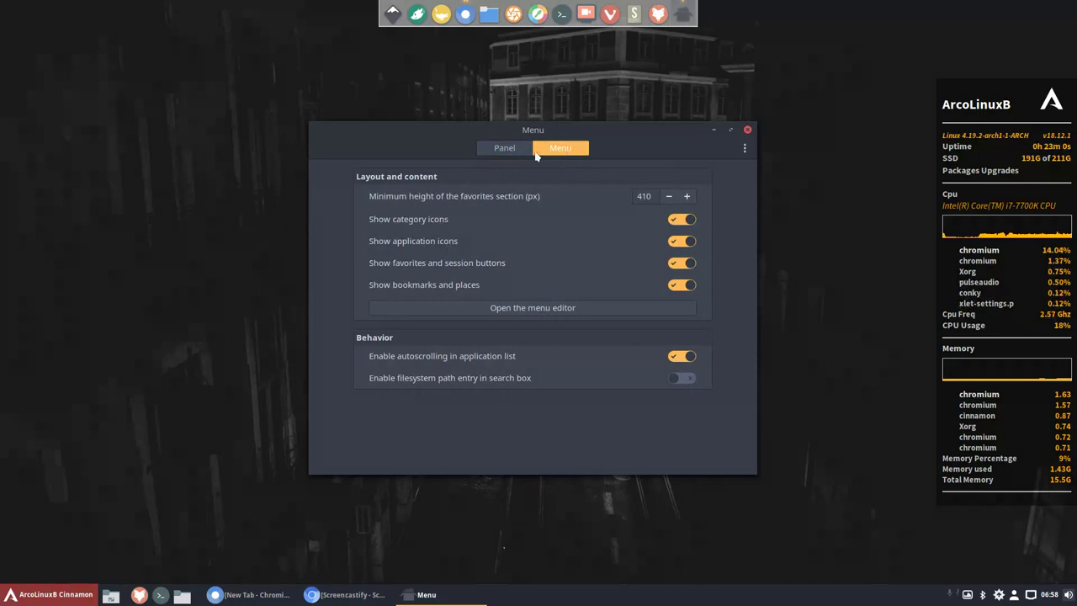
pyautogui.click(747, 129)
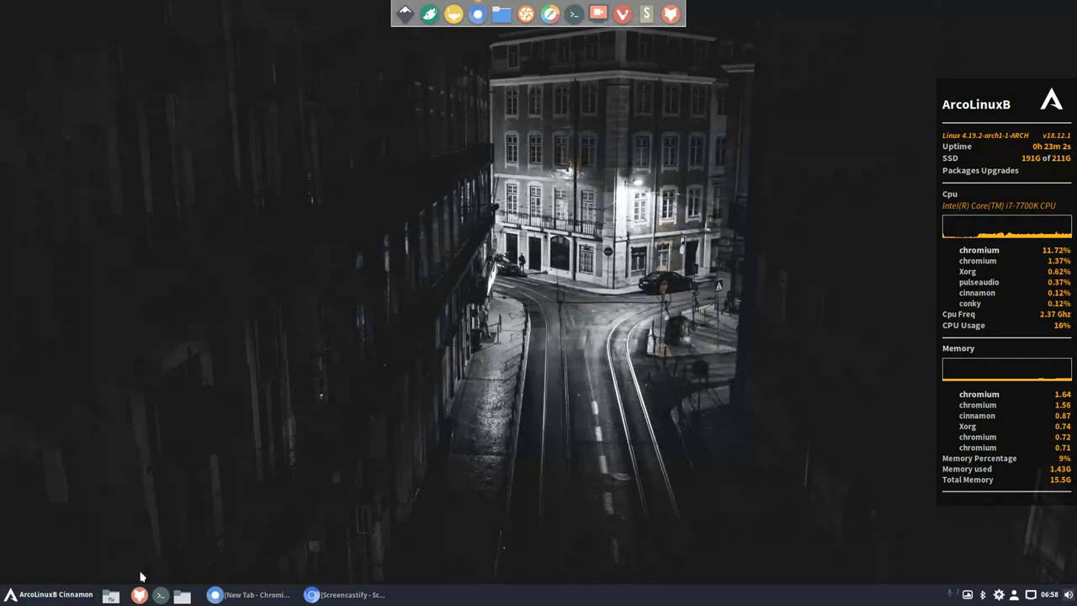
# Browse the Preferences category of the application menu and open the Themes settings from the favorites
pyautogui.click(39, 596)
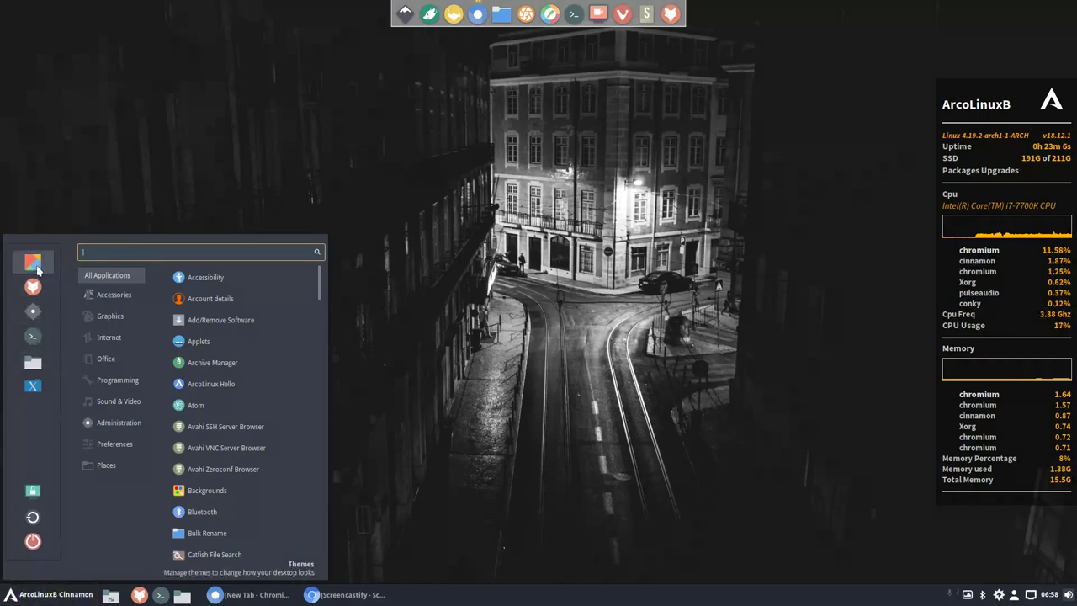
pyautogui.moveTo(122, 449)
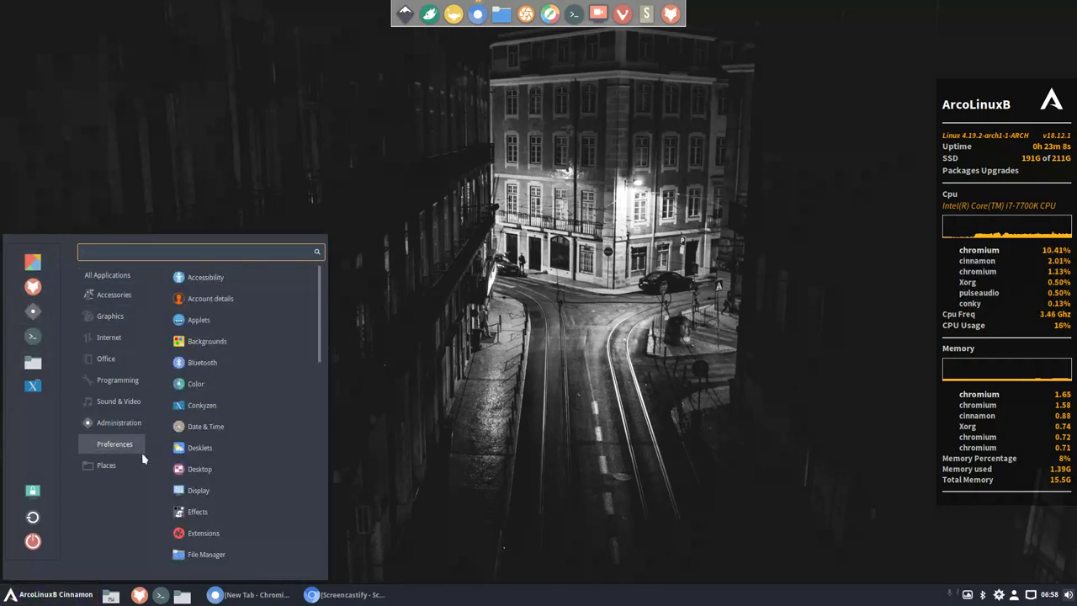
pyautogui.scroll(-5, 222, 492)
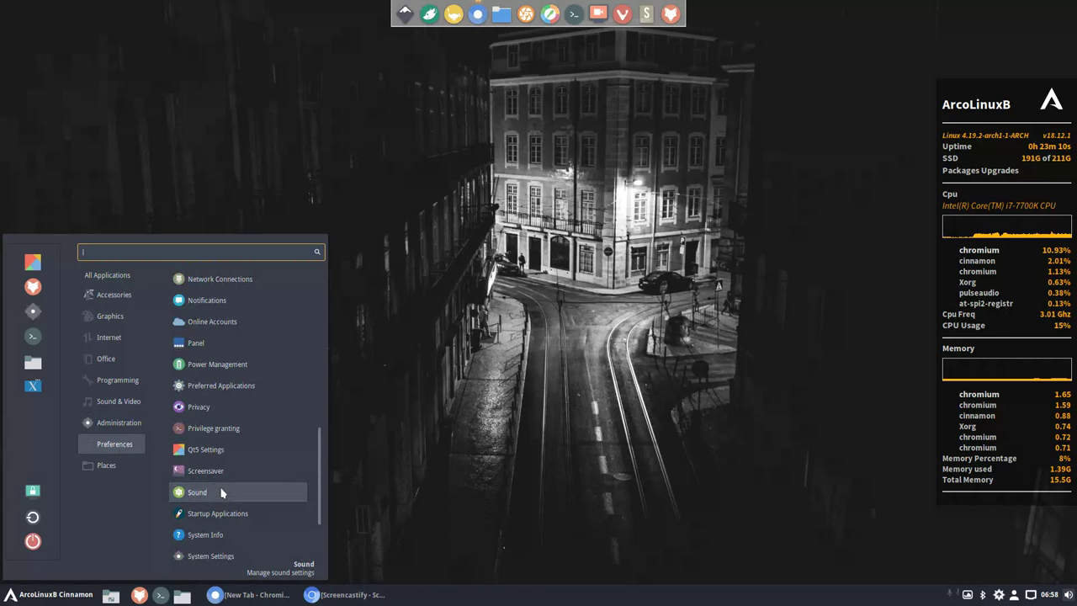
pyautogui.scroll(-4, 222, 493)
pyautogui.moveTo(211, 490); pyautogui.dragTo(34, 266)
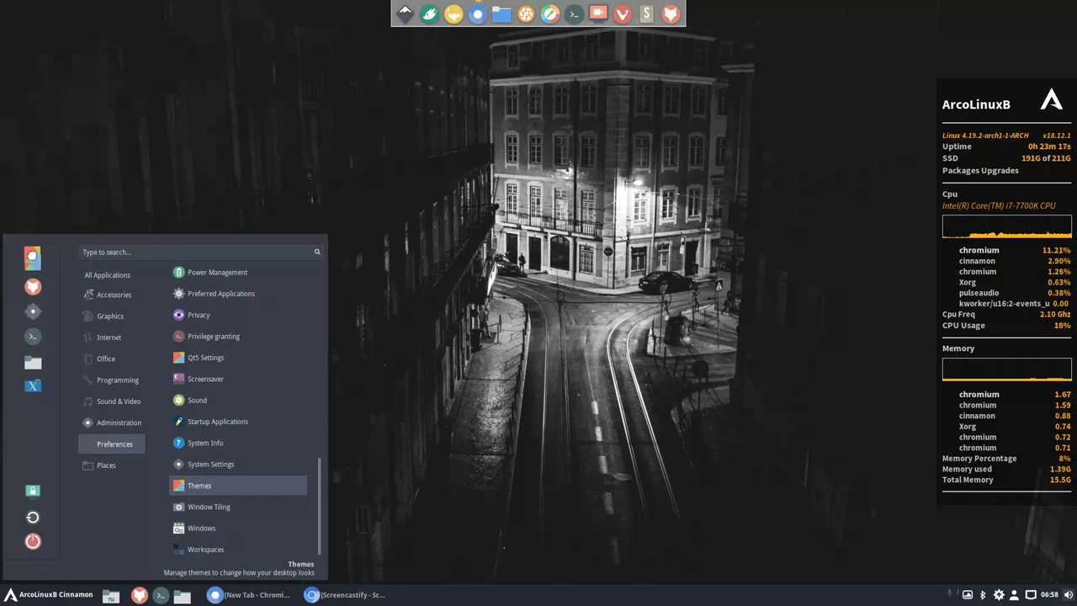
pyautogui.click(34, 266)
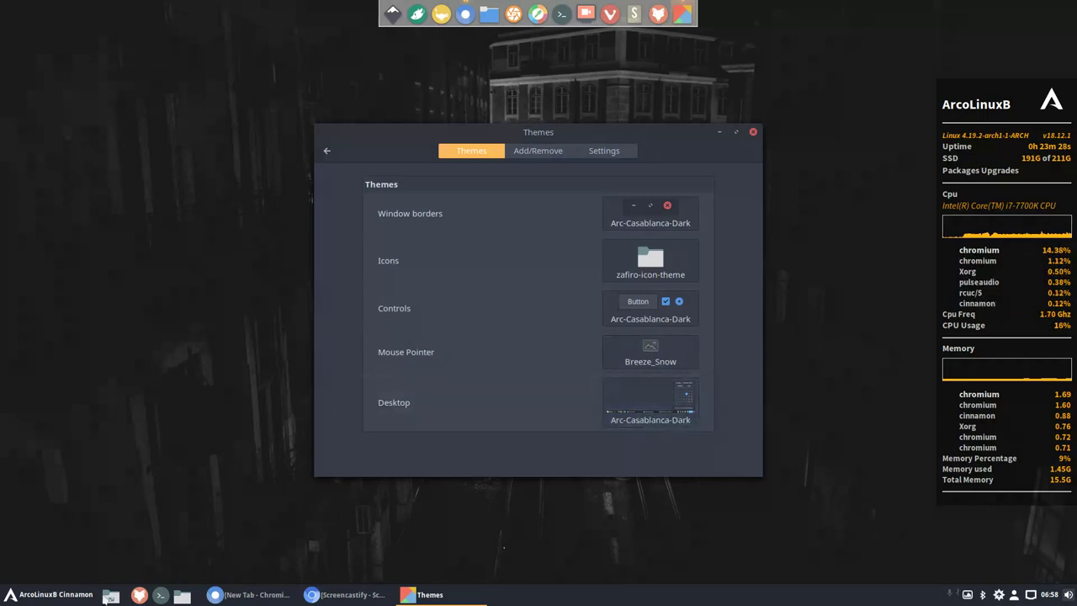
# Examine the available window border themes without changing the selection, and move the Themes window aside
pyautogui.click(78, 598)
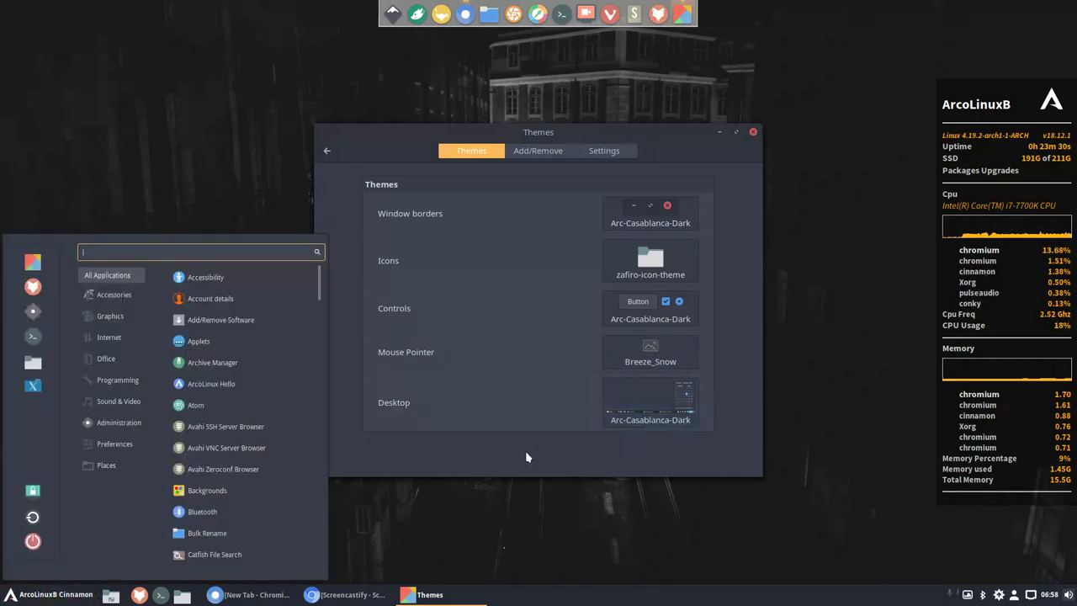
pyautogui.click(529, 458)
pyautogui.click(648, 227)
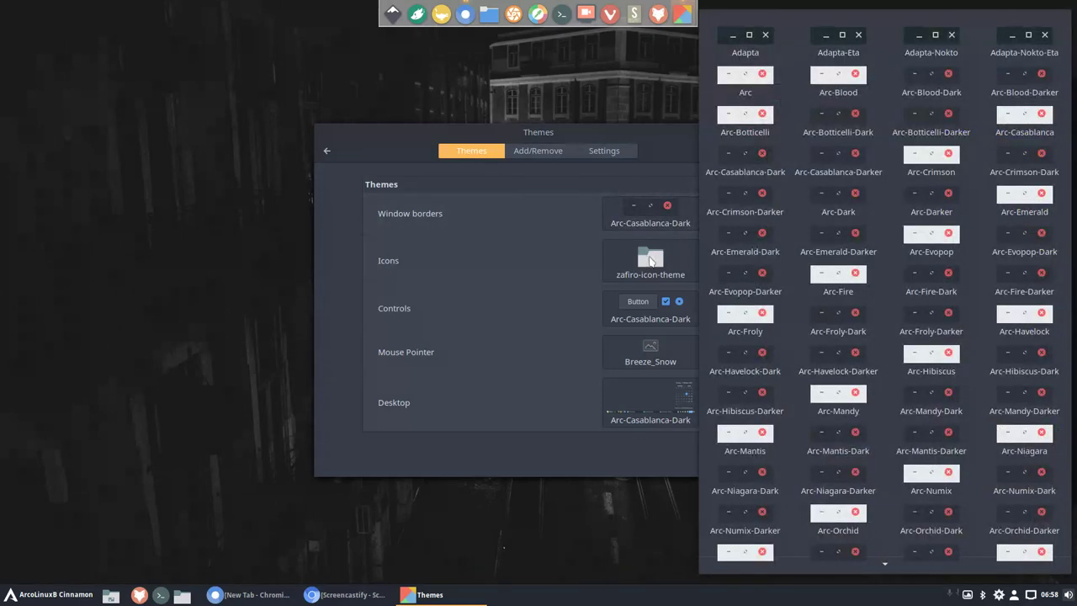
pyautogui.click(642, 128)
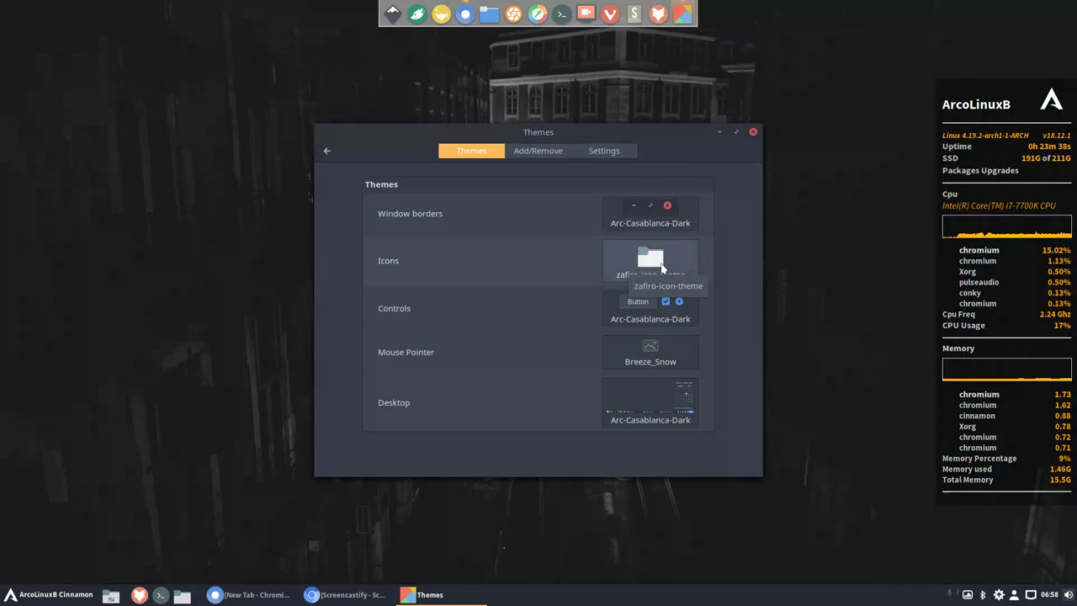
pyautogui.moveTo(594, 132); pyautogui.dragTo(683, 122)
# Open Thunar, examine the context menus of the home folder and of the selected Documents and Downloads folders, and close it
pyautogui.click(488, 16)
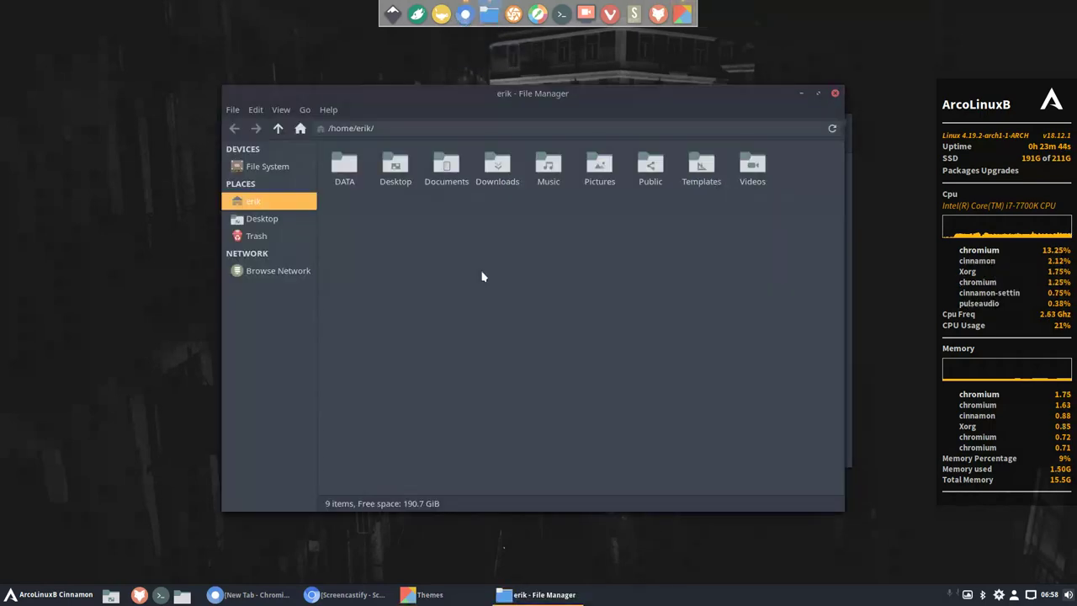
pyautogui.rightClick(491, 260)
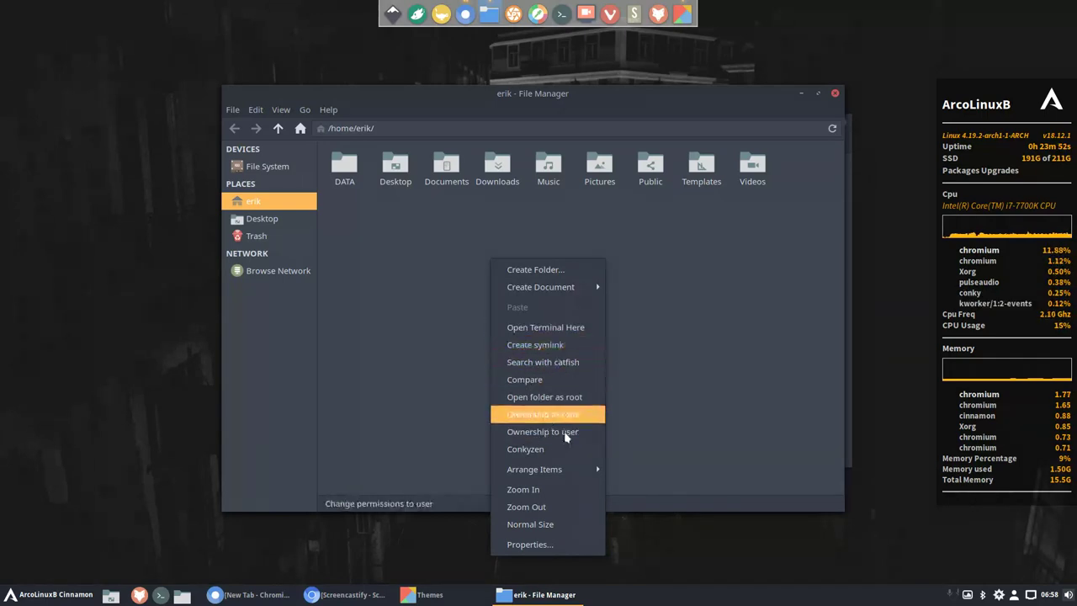
pyautogui.click(471, 411)
pyautogui.moveTo(429, 214); pyautogui.dragTo(495, 166)
pyautogui.rightClick(495, 166)
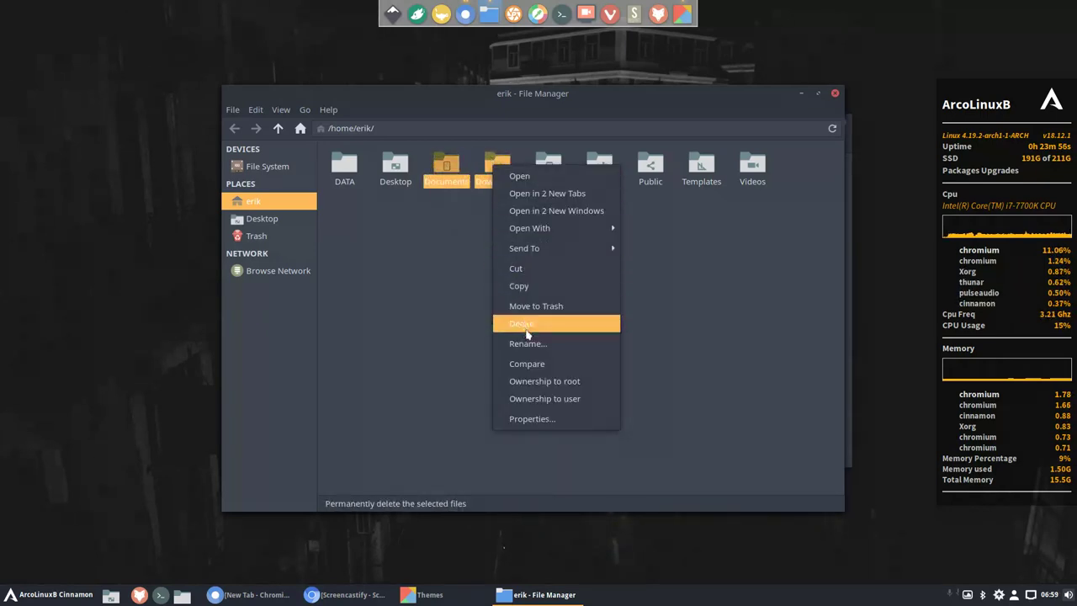
pyautogui.click(409, 348)
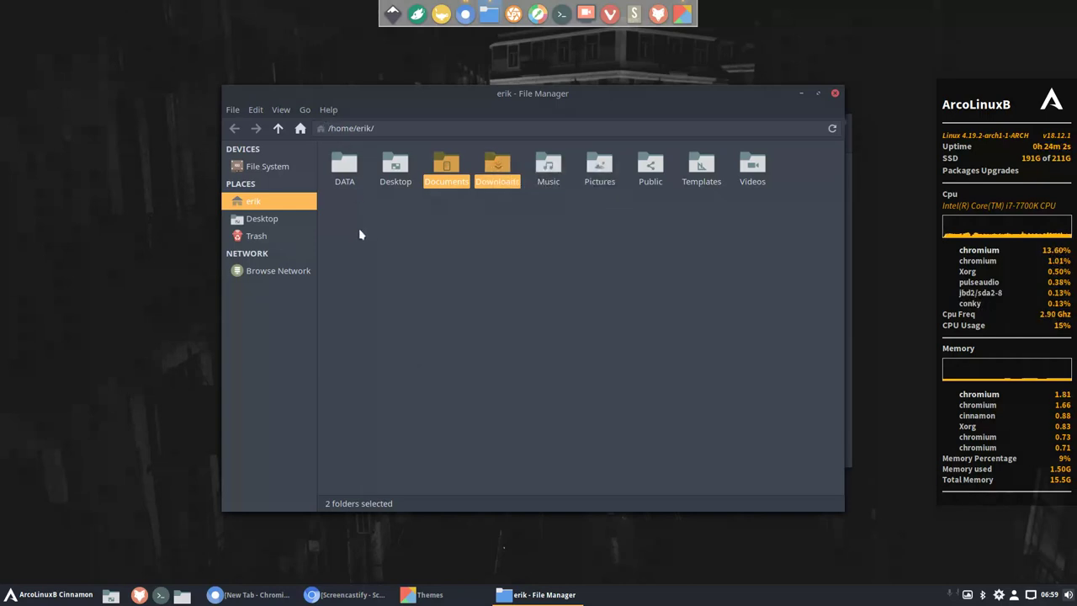
pyautogui.click(836, 96)
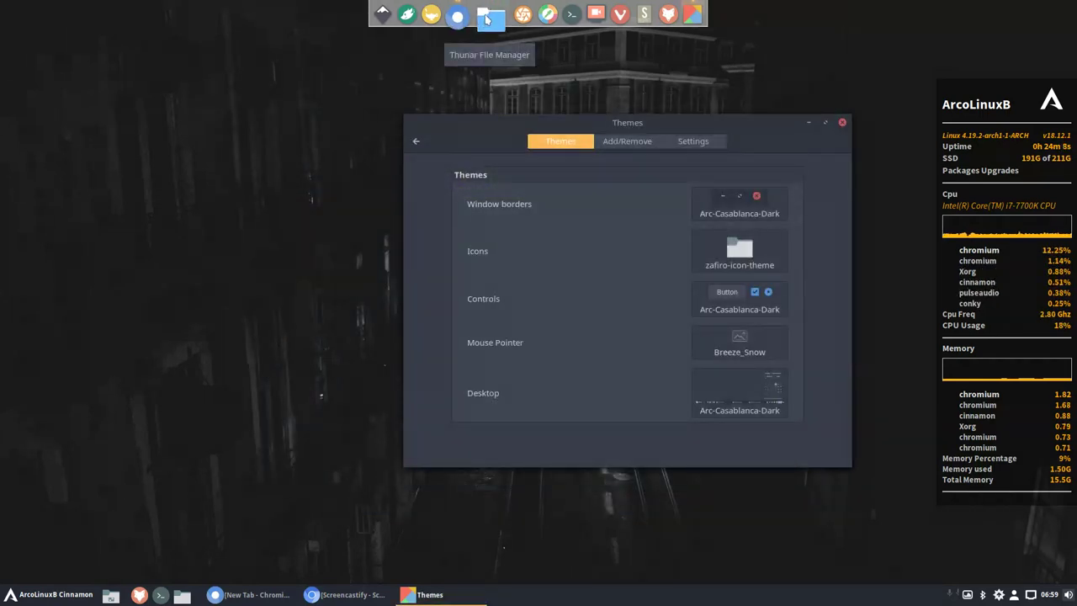
# Find the Nemo file manager through the application menu's search and open it at the home folder
pyautogui.click(50, 594)
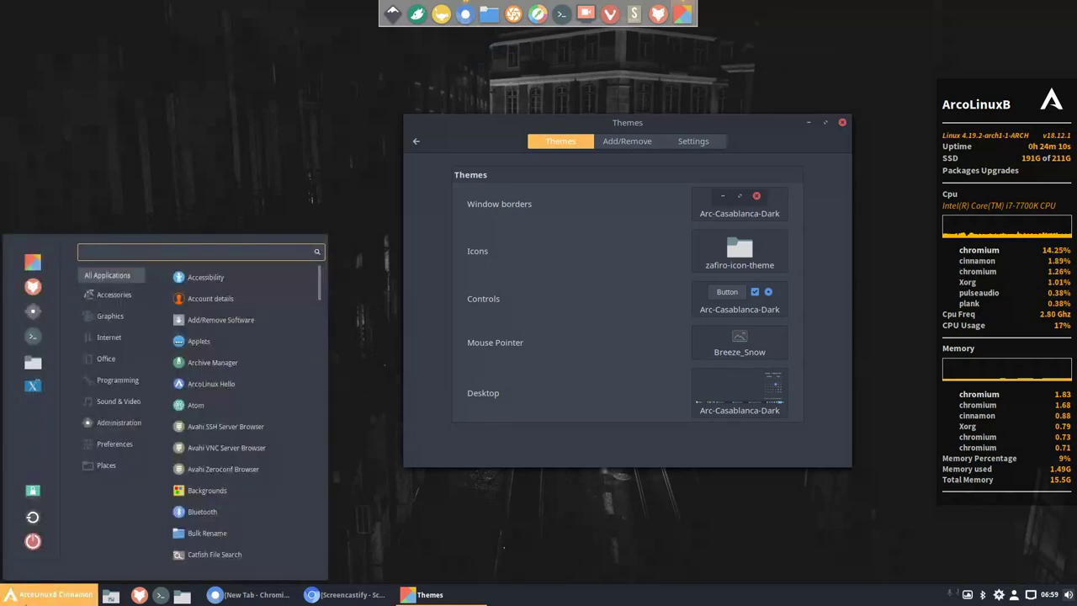
pyautogui.write('thunar')
pyautogui.press('Return')
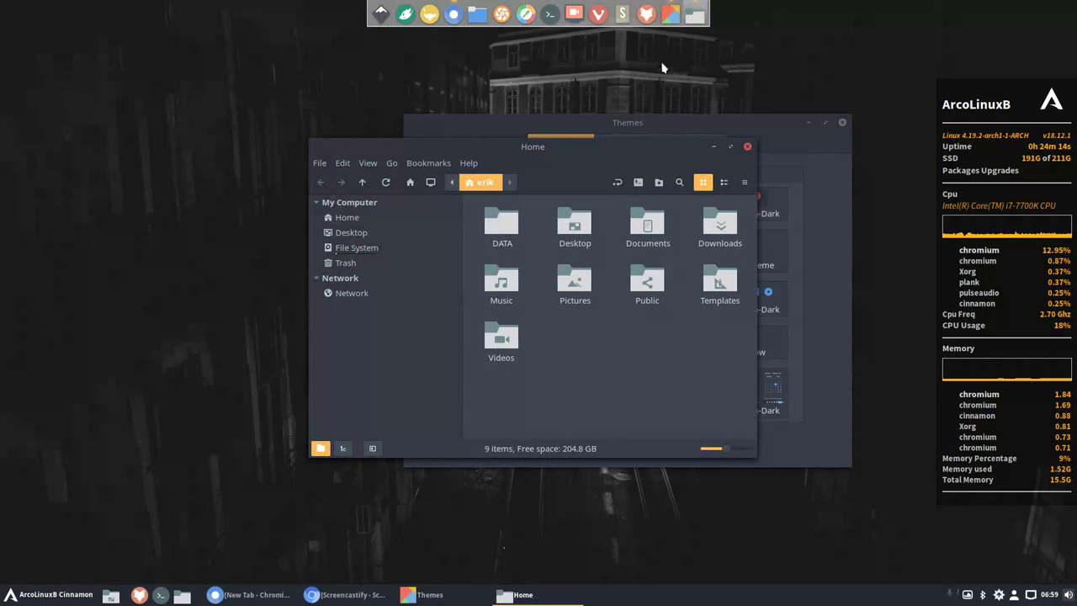
# Keep Nemo in the dock and place its icon between Chromium and Thunar
pyautogui.rightClick(695, 13)
pyautogui.click(698, 124)
pyautogui.moveTo(695, 13); pyautogui.dragTo(476, 32)
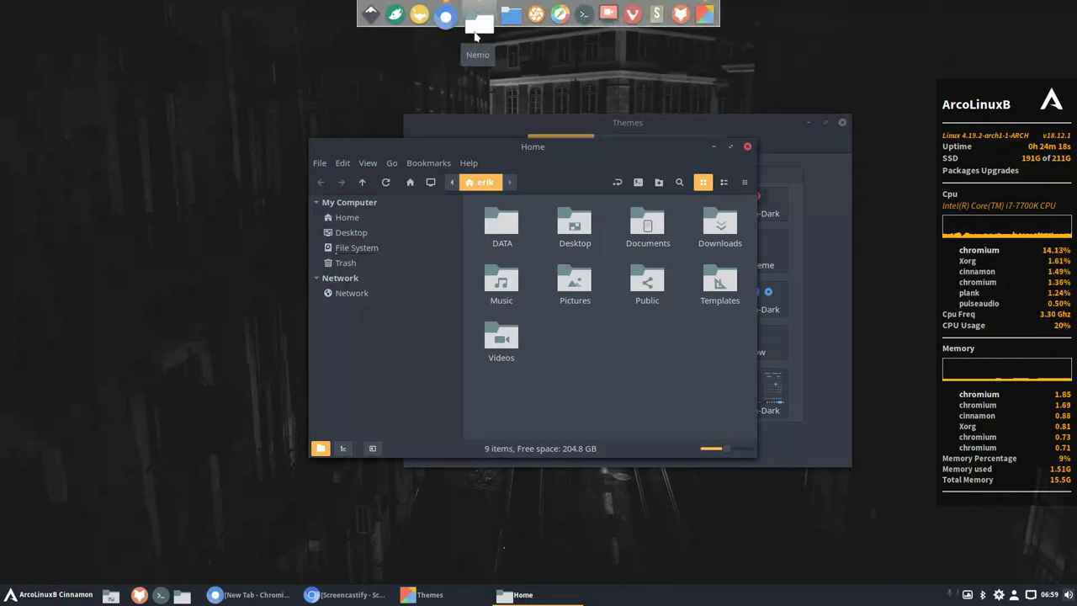
pyautogui.click(486, 25)
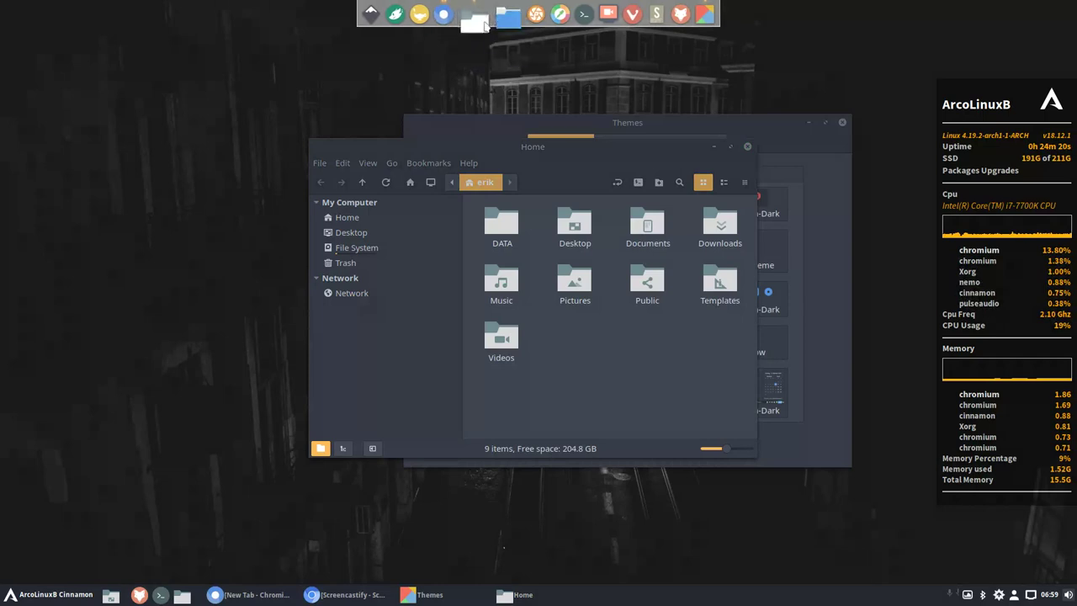
# Move the Nemo window away from the Themes window, close Themes, and maximize Nemo
pyautogui.moveTo(576, 147); pyautogui.dragTo(432, 132)
pyautogui.click(842, 122)
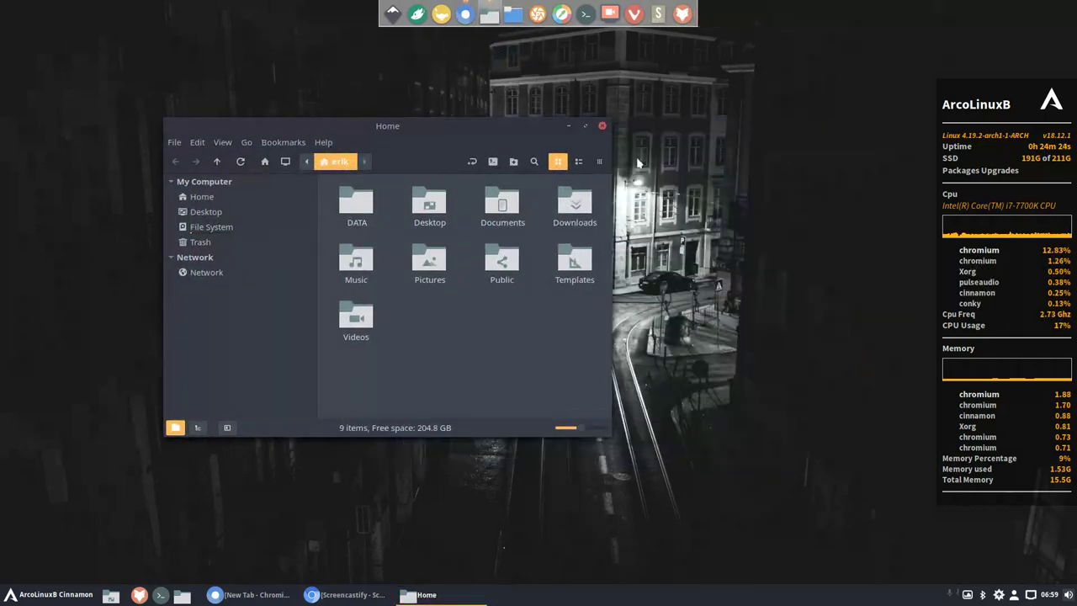
pyautogui.doubleClick(403, 132)
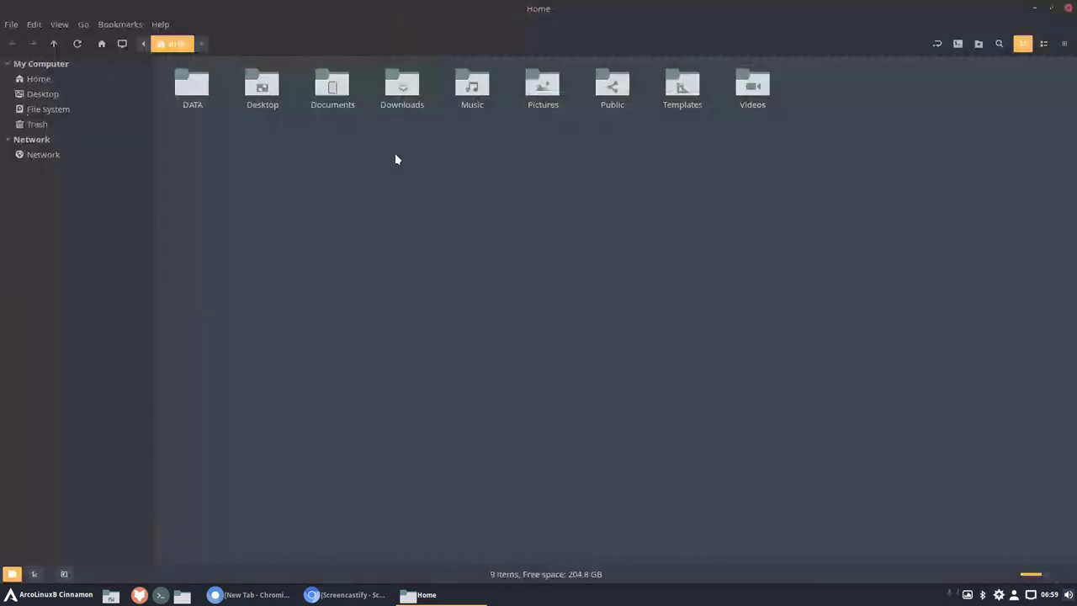
# Open Nemo's preferences, look at the Plugins section, and bring up the toolbar button settings
pyautogui.click(36, 25)
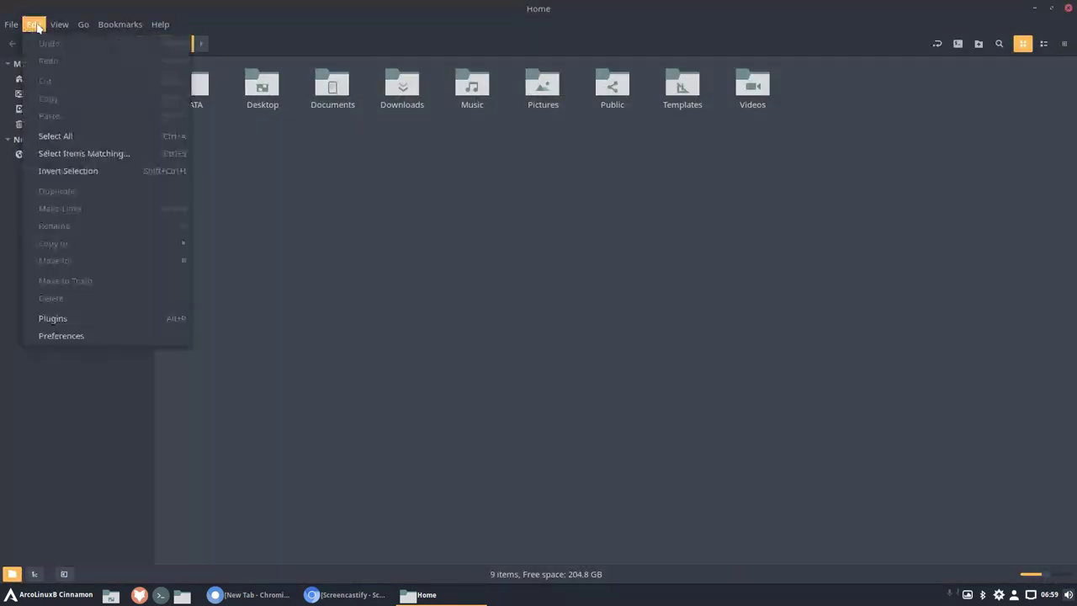
pyautogui.click(72, 337)
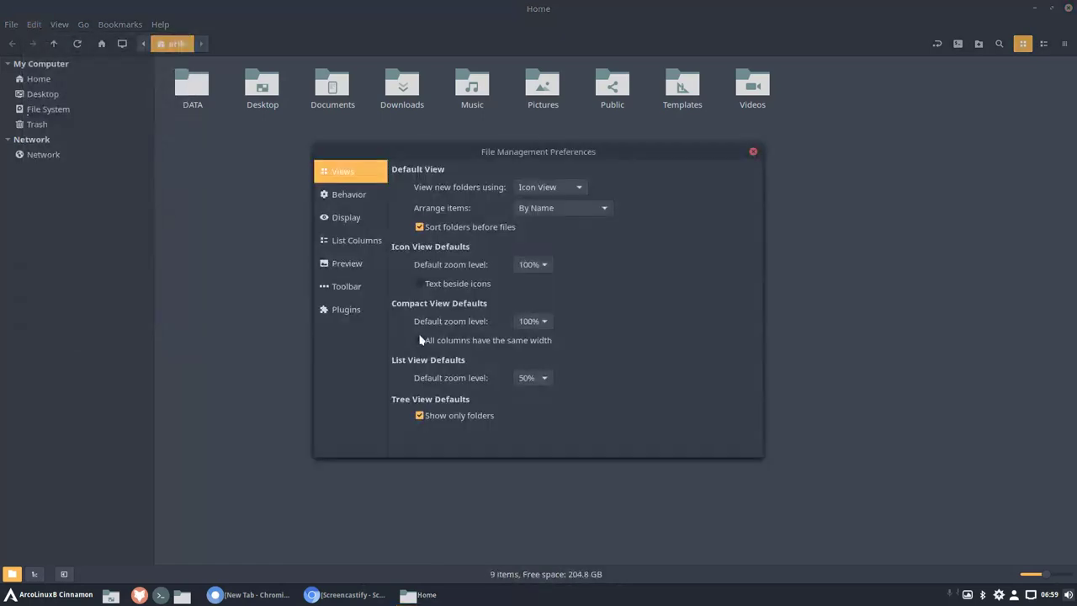
pyautogui.click(355, 310)
pyautogui.click(350, 286)
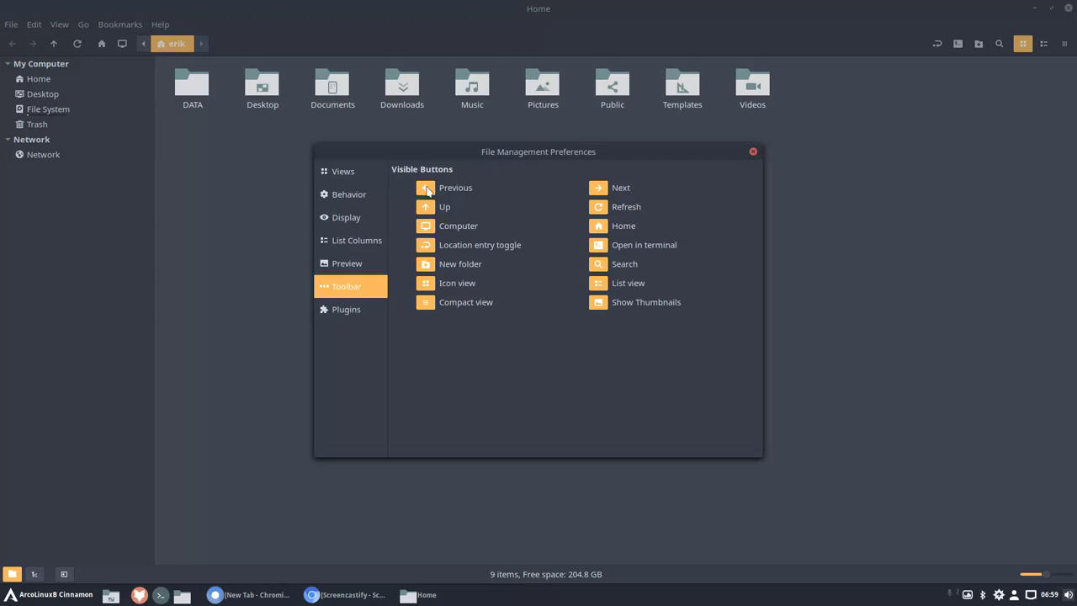
# Hide the Previous, Up, Computer, Location entry toggle, New folder, Icon view, Compact view and Show Thumbnails buttons from Nemo's toolbar
pyautogui.click(426, 188)
pyautogui.click(426, 245)
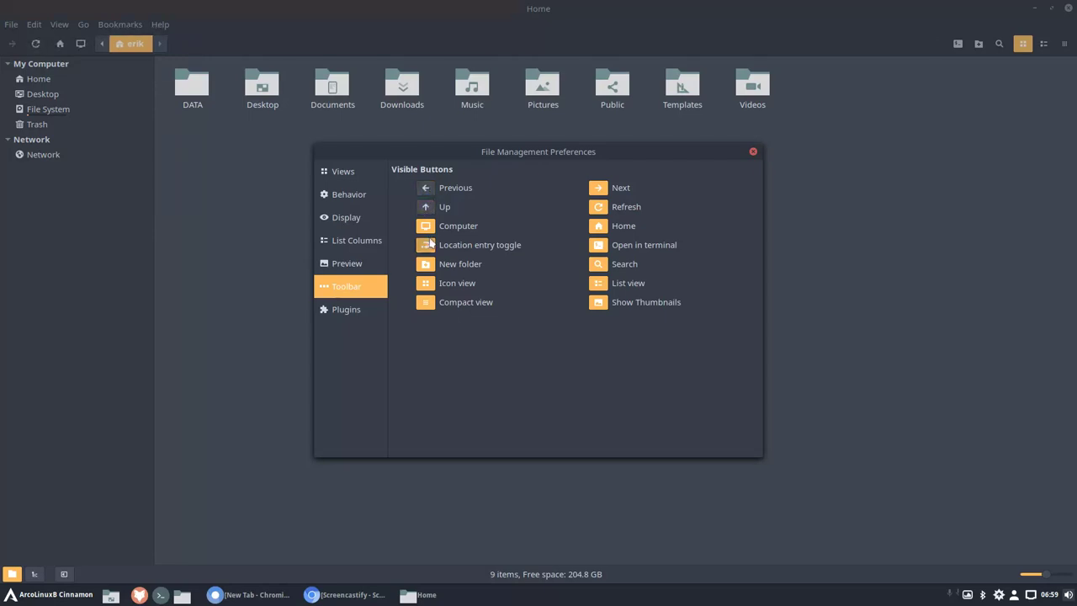
pyautogui.click(426, 225)
pyautogui.click(426, 264)
pyautogui.click(426, 283)
pyautogui.click(426, 302)
pyautogui.click(597, 303)
# Make all the hidden toolbar buttons visible again, including Show Thumbnails, and close the preferences
pyautogui.click(426, 302)
pyautogui.click(426, 283)
pyautogui.click(426, 264)
pyautogui.click(425, 245)
pyautogui.click(426, 187)
pyautogui.click(426, 207)
pyautogui.click(426, 225)
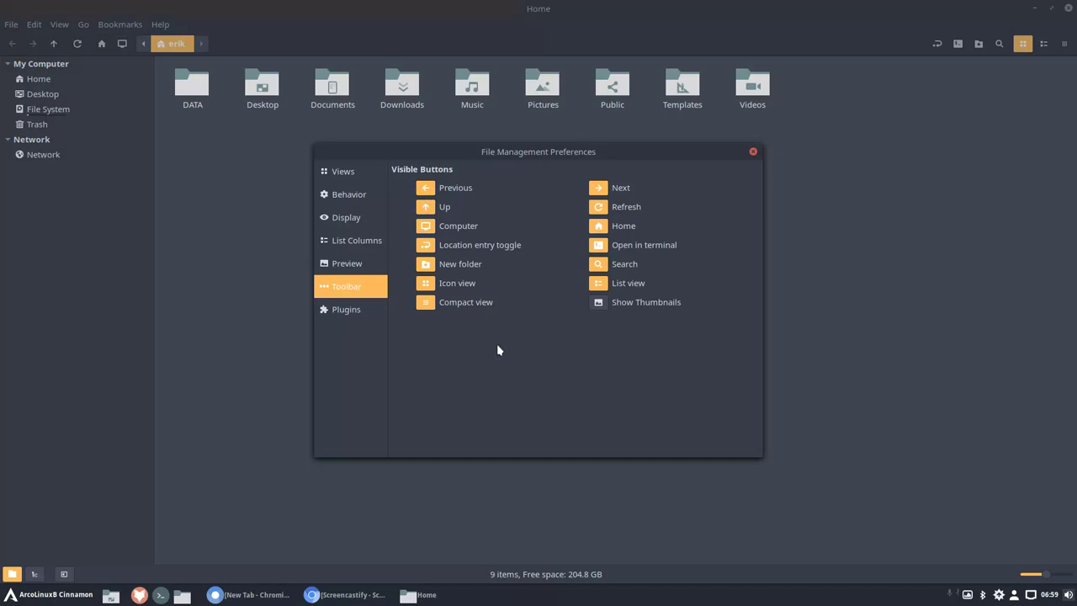
pyautogui.click(598, 302)
pyautogui.click(753, 151)
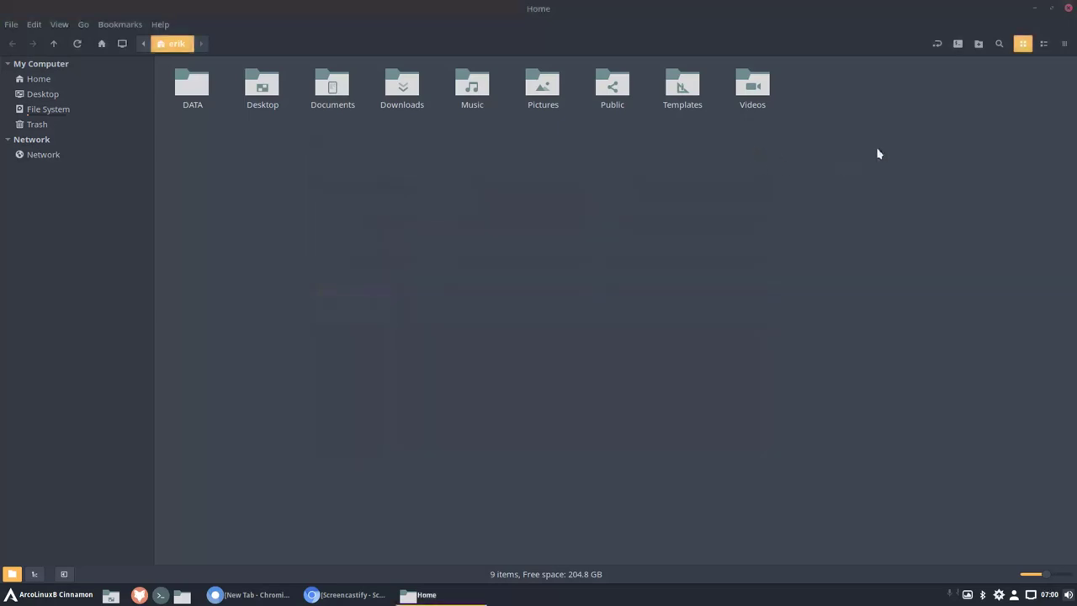
# Open a terminal at the home folder from Nemo's toolbar, look at its system information, and close it
pyautogui.click(958, 44)
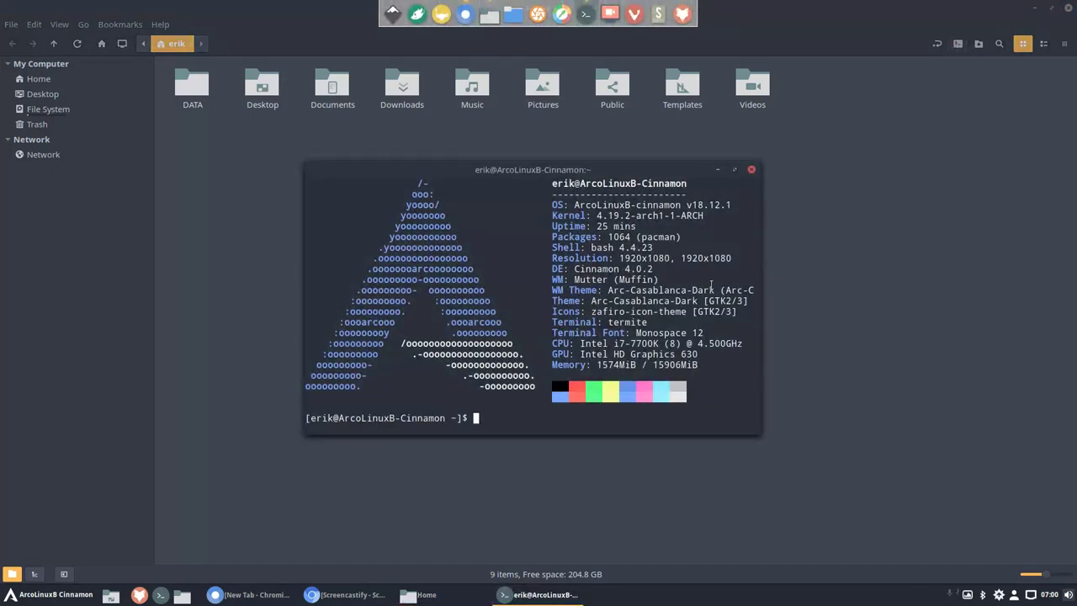
pyautogui.click(752, 170)
# Find Preferred Applications by searching the application menu for "pref", and set the preferred terminal to Terminal
pyautogui.click(51, 594)
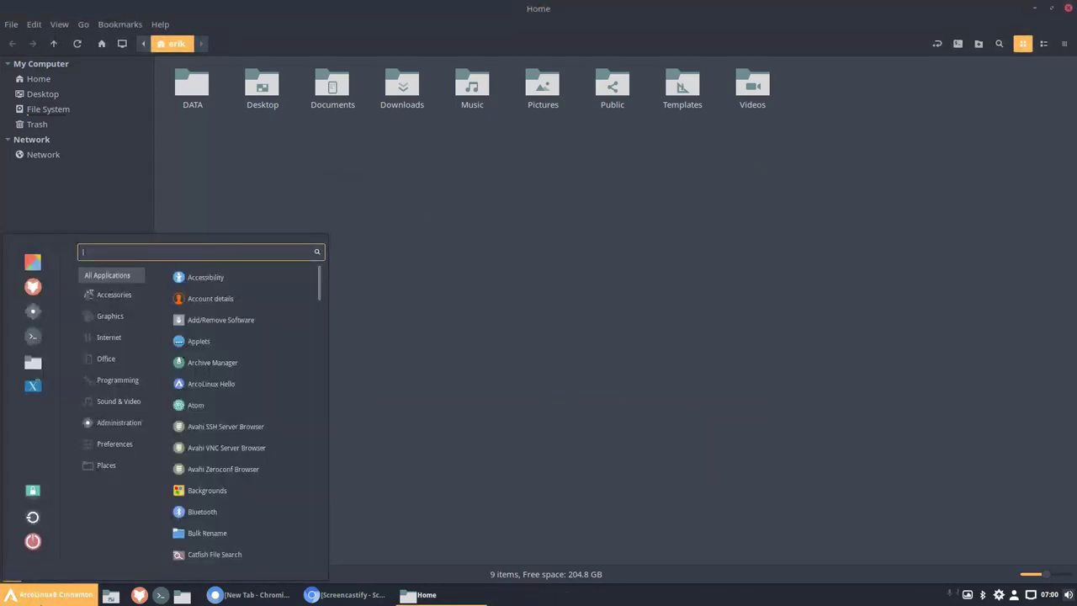
pyautogui.write('pref')
pyautogui.press('Down')
pyautogui.press('Down')
pyautogui.press('Down')
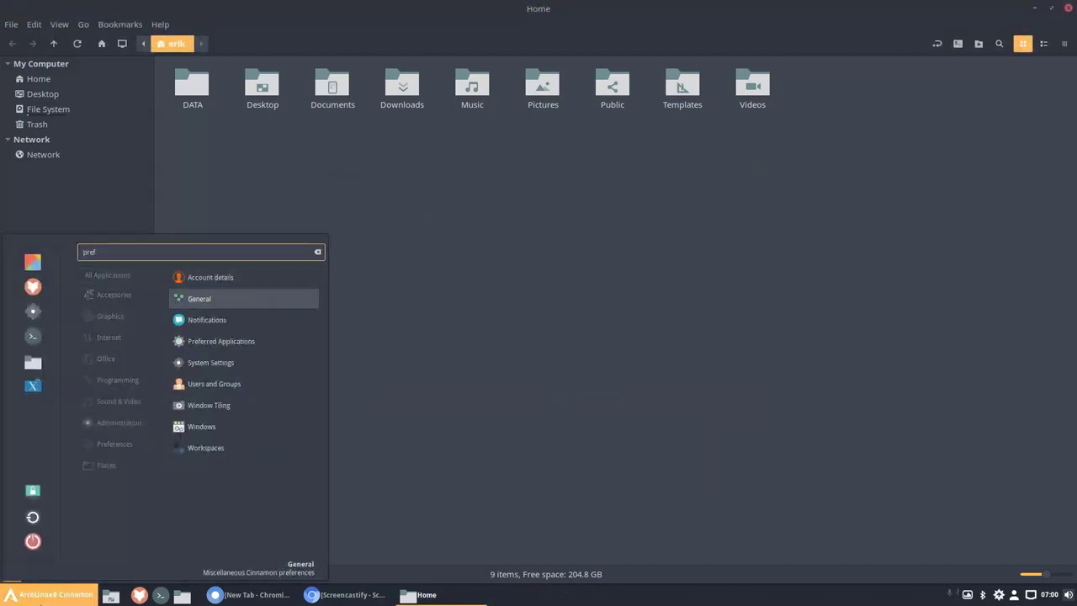
pyautogui.press('Return')
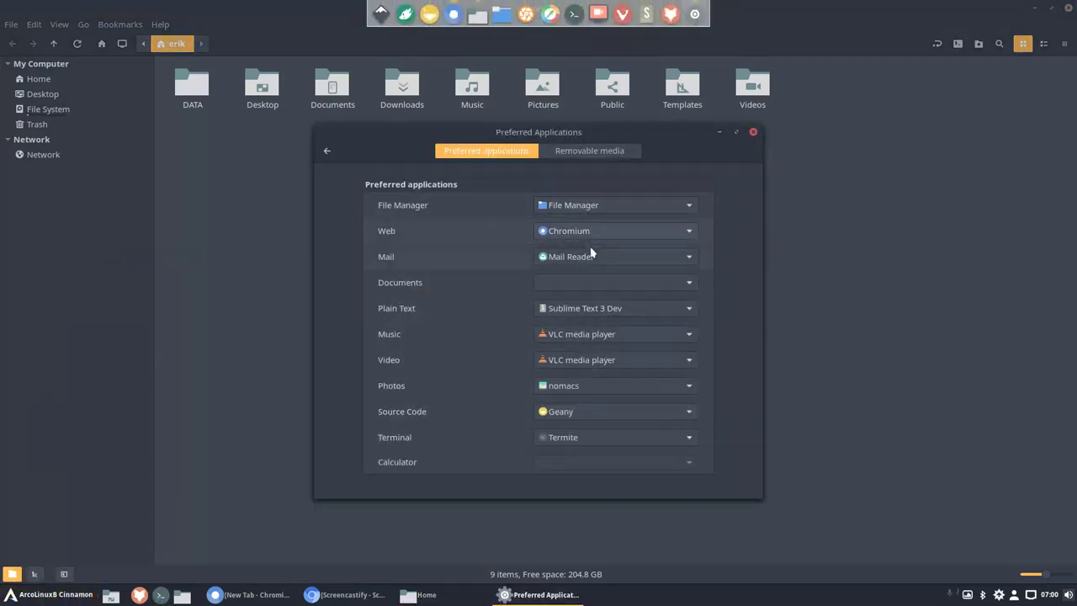
pyautogui.click(596, 440)
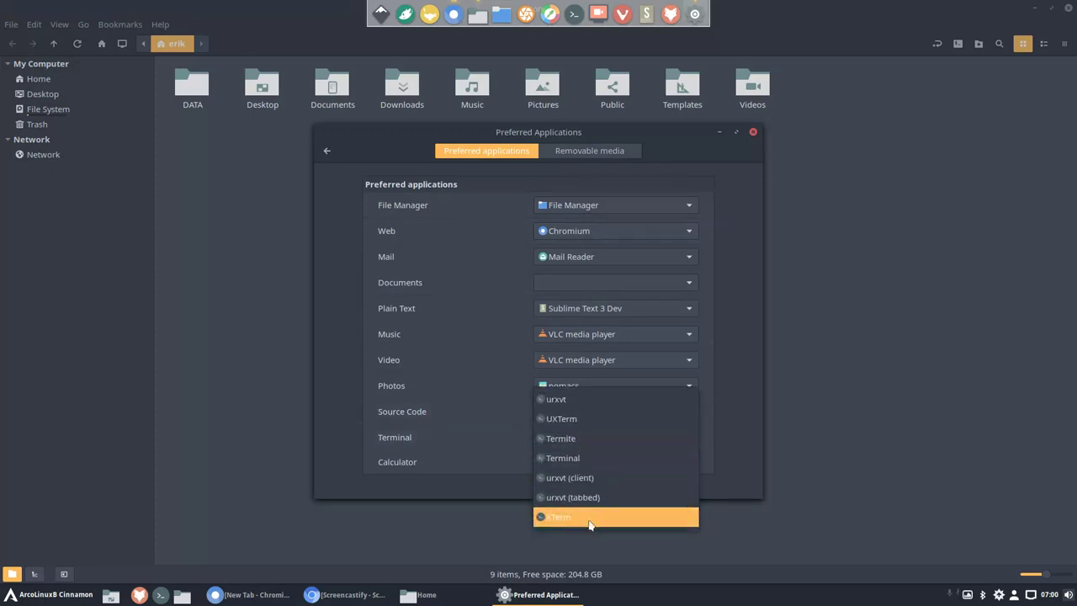
pyautogui.click(573, 461)
# Open the home folder in a terminal from Nemo, highlight the terminal name in the system information, and close the window
pyautogui.rightClick(934, 183)
pyautogui.click(967, 229)
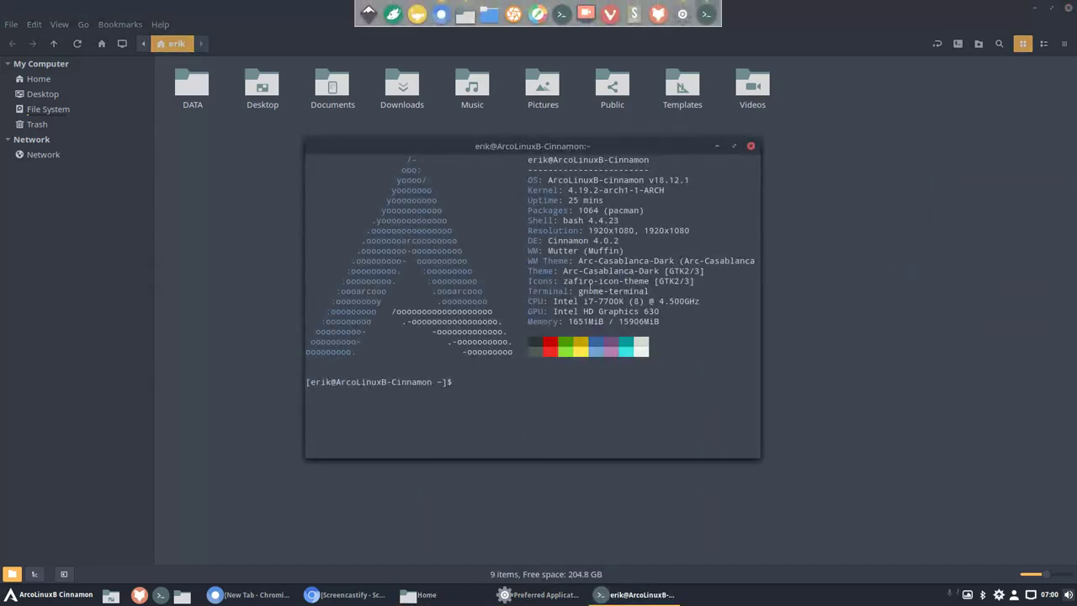
pyautogui.moveTo(578, 291); pyautogui.dragTo(653, 291)
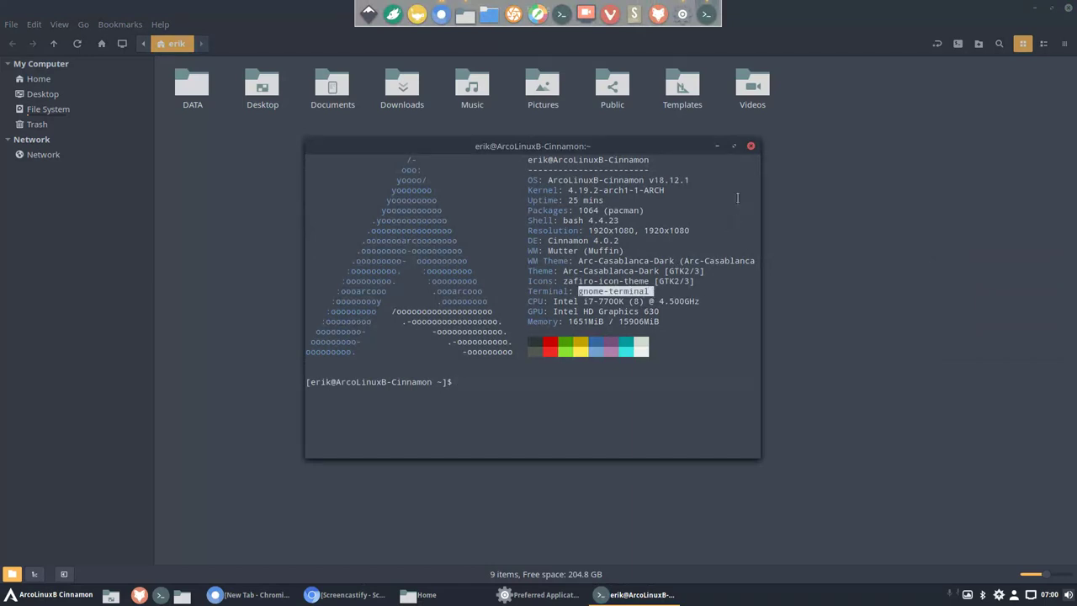
pyautogui.click(751, 148)
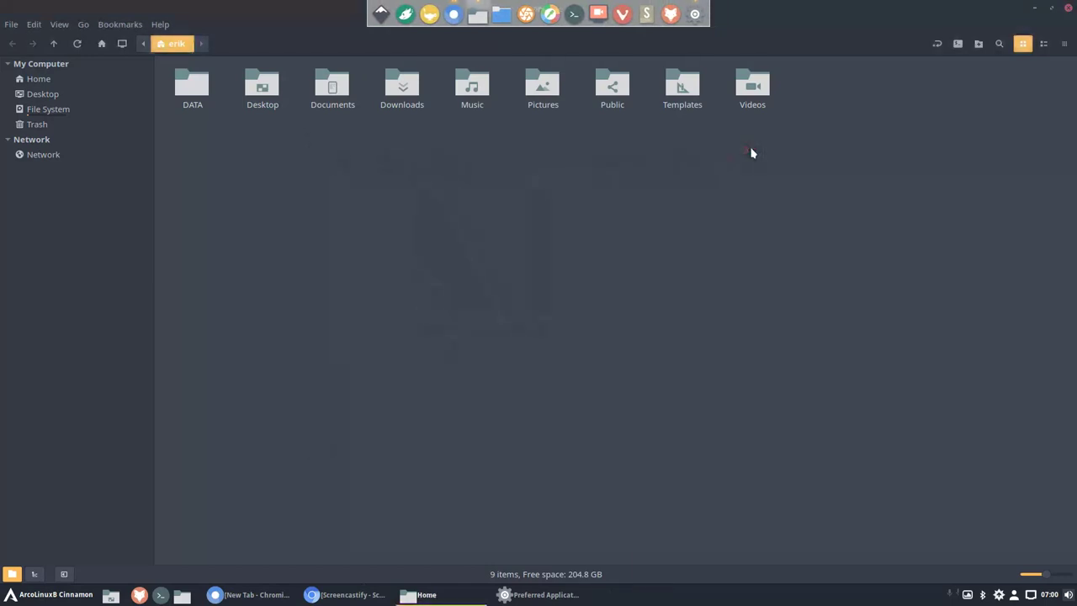
# Set the preferred terminal back to Termite, close Preferred Applications, and check Nemo's folder context menu
pyautogui.click(530, 595)
pyautogui.click(596, 437)
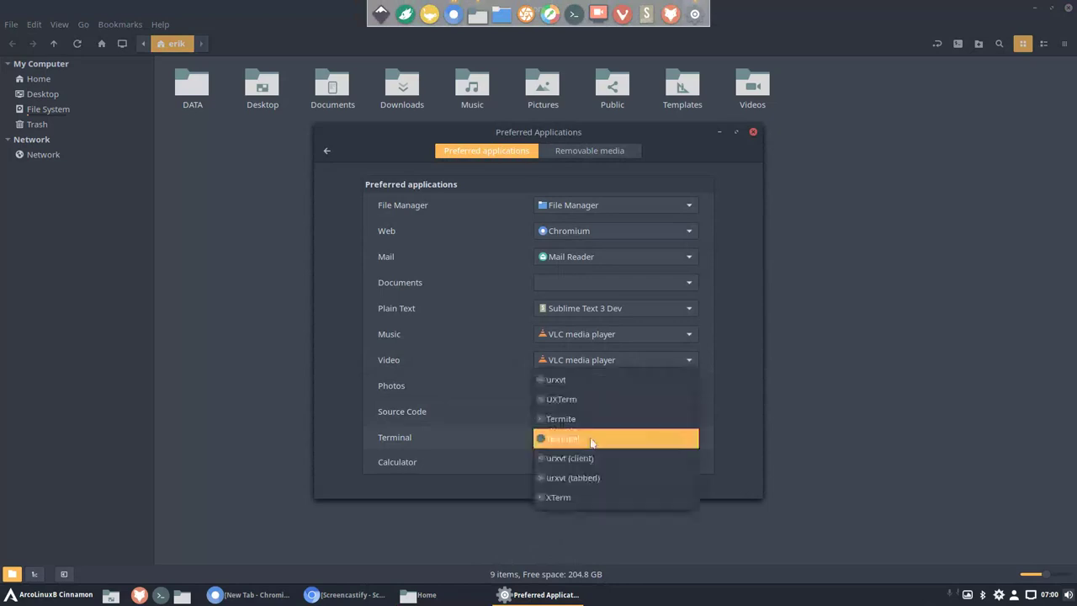
pyautogui.click(587, 419)
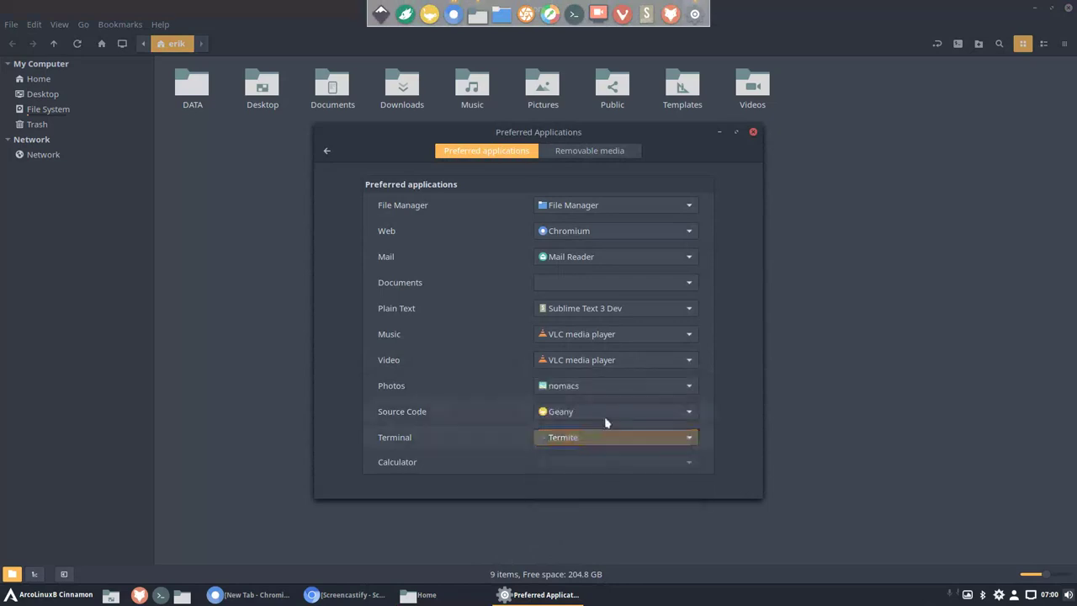
pyautogui.click(752, 132)
pyautogui.rightClick(738, 188)
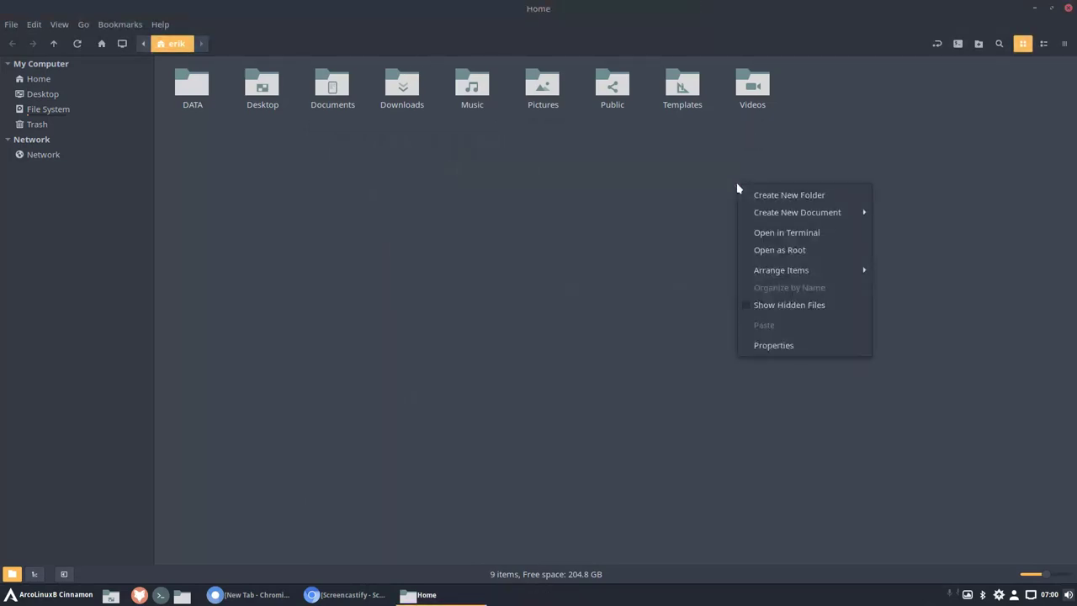
pyautogui.click(565, 289)
# Search for a transparent GNOME terminal package by running "yay gnome terminal transpa" in a new terminal
pyautogui.hotkey('ctrl', 'alt', 't')
pyautogui.write('yay gnoem')
pyautogui.press('BackSpace')
pyautogui.press('BackSpace')
pyautogui.press('BackSpace')
pyautogui.write('me terminal transpa')
pyautogui.press('Return')
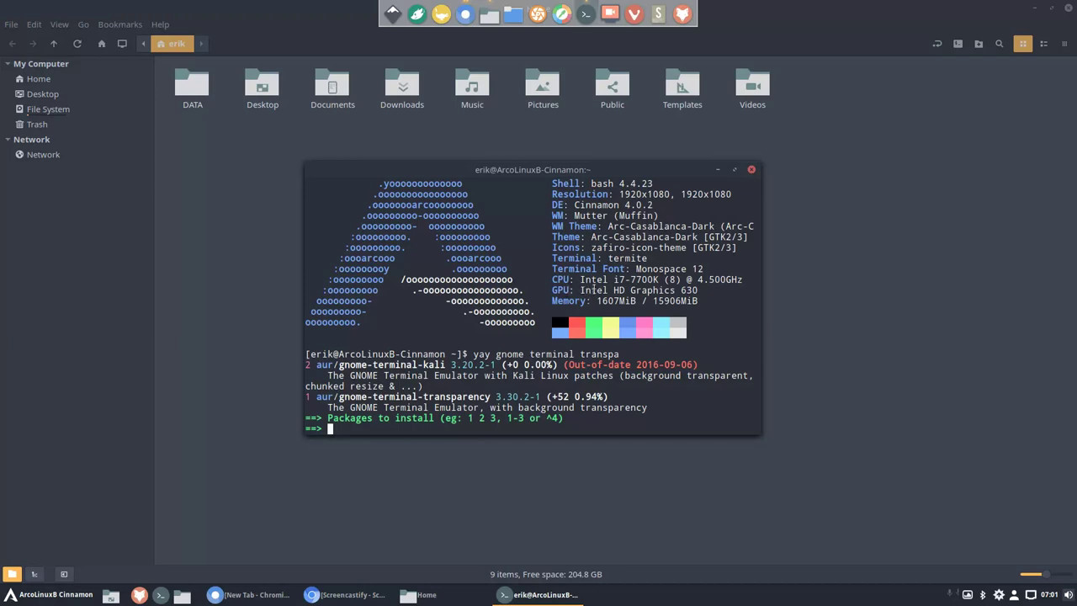
# Highlight the gnome-terminal-transparency package in the search output and close the terminal without installing anything
pyautogui.moveTo(338, 397); pyautogui.dragTo(494, 396)
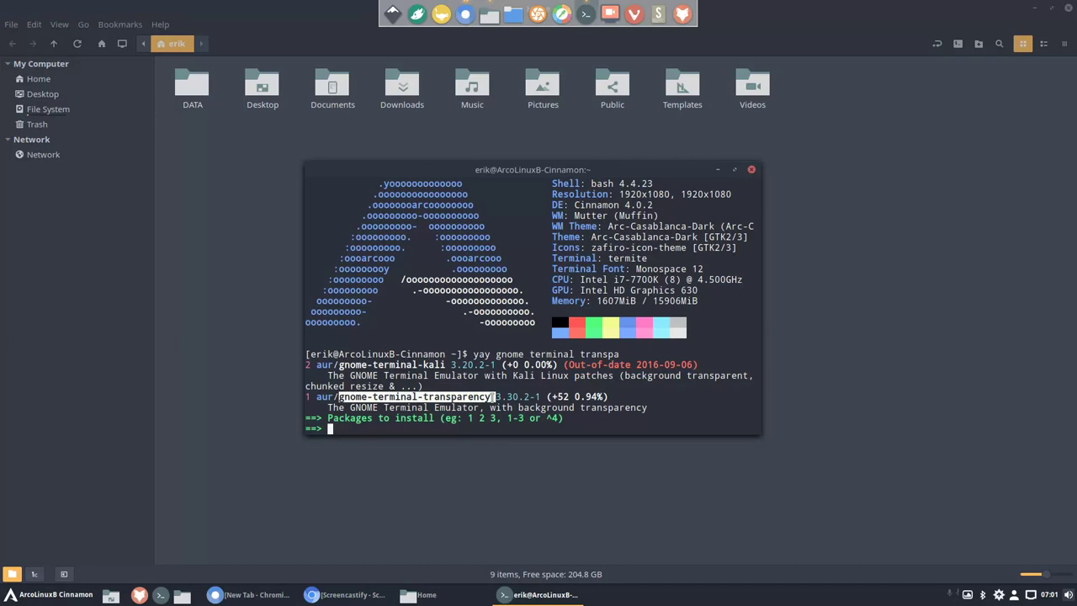
pyautogui.moveTo(492, 396); pyautogui.dragTo(316, 396)
pyautogui.click(751, 170)
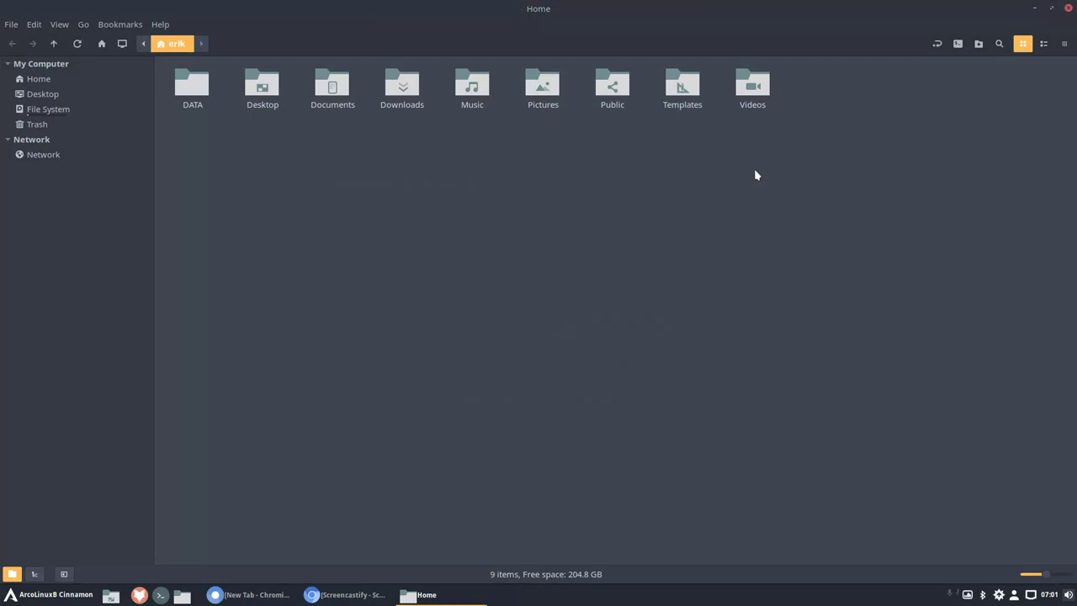
# Browse from the file system root to the /usr/share/icons folder in Nemo, taking a look inside /usr/src on the way
pyautogui.click(58, 109)
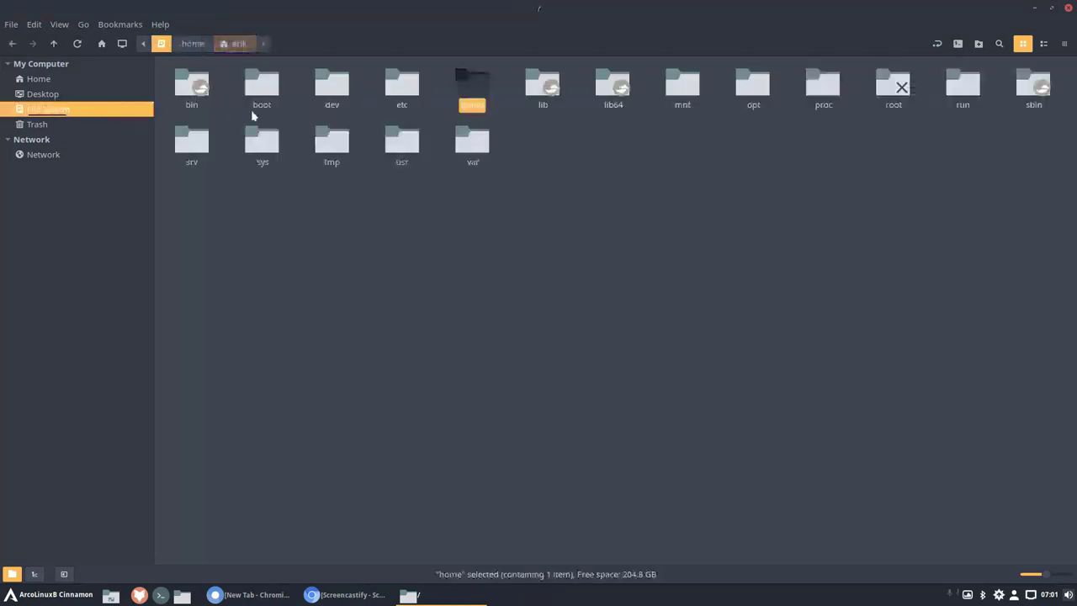
pyautogui.doubleClick(407, 145)
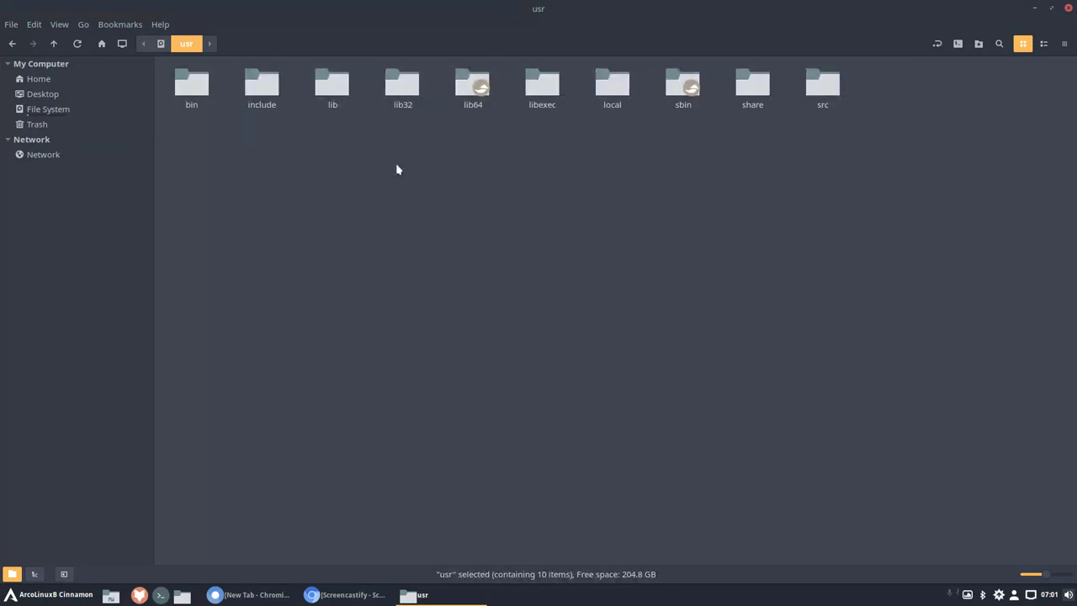
pyautogui.doubleClick(822, 84)
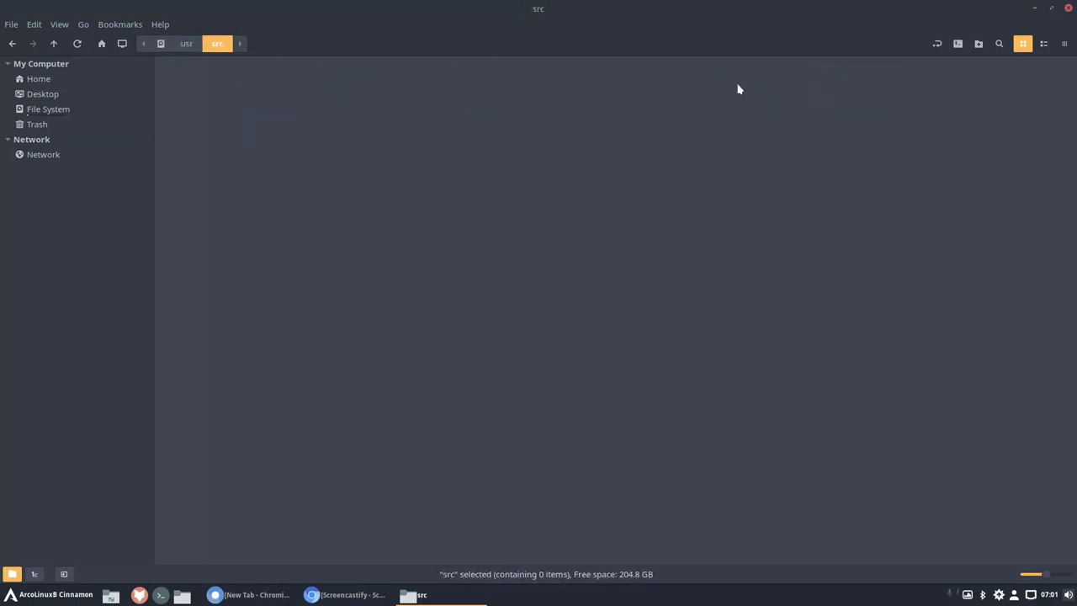
pyautogui.click(186, 44)
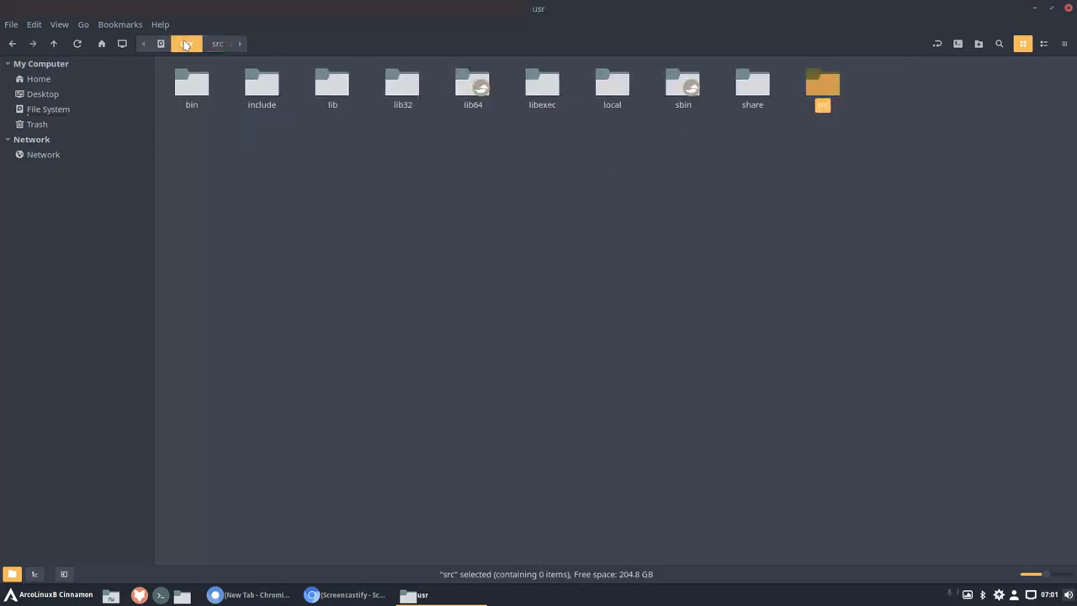
pyautogui.doubleClick(755, 86)
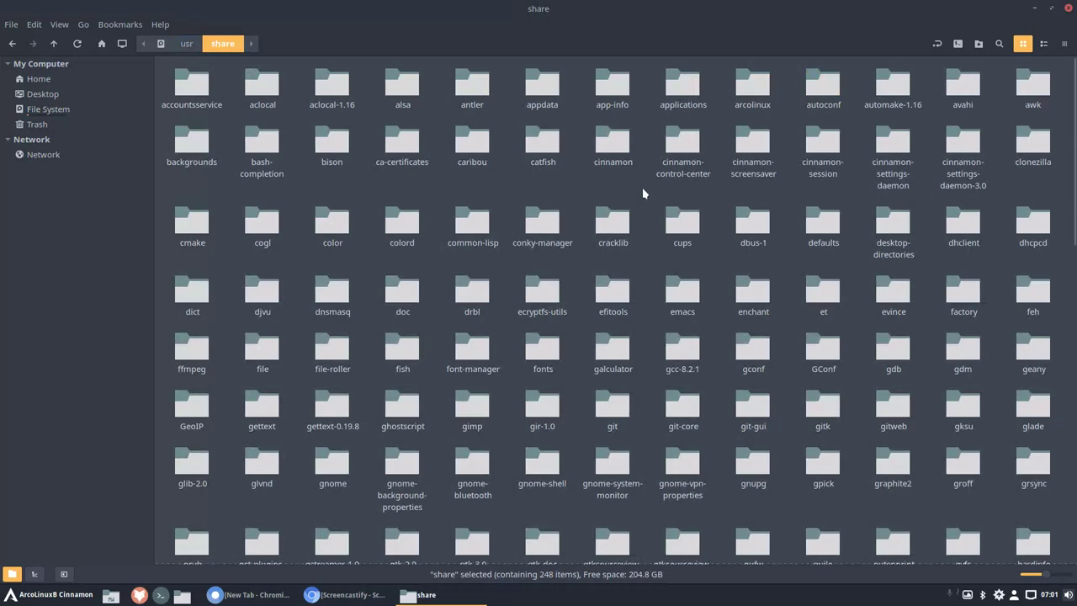
pyautogui.write('icon')
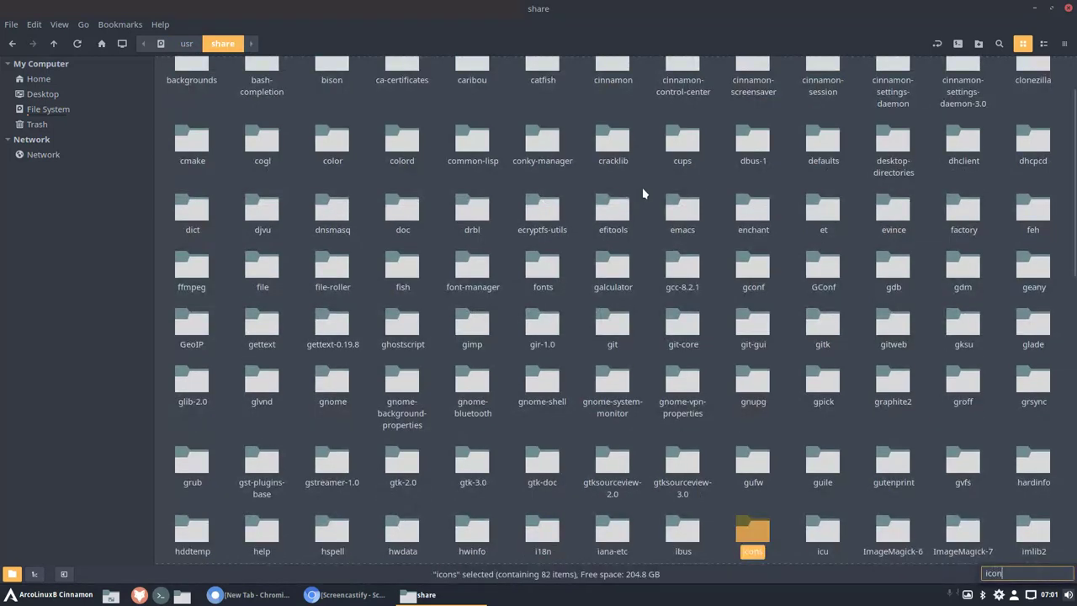
pyautogui.press('Return')
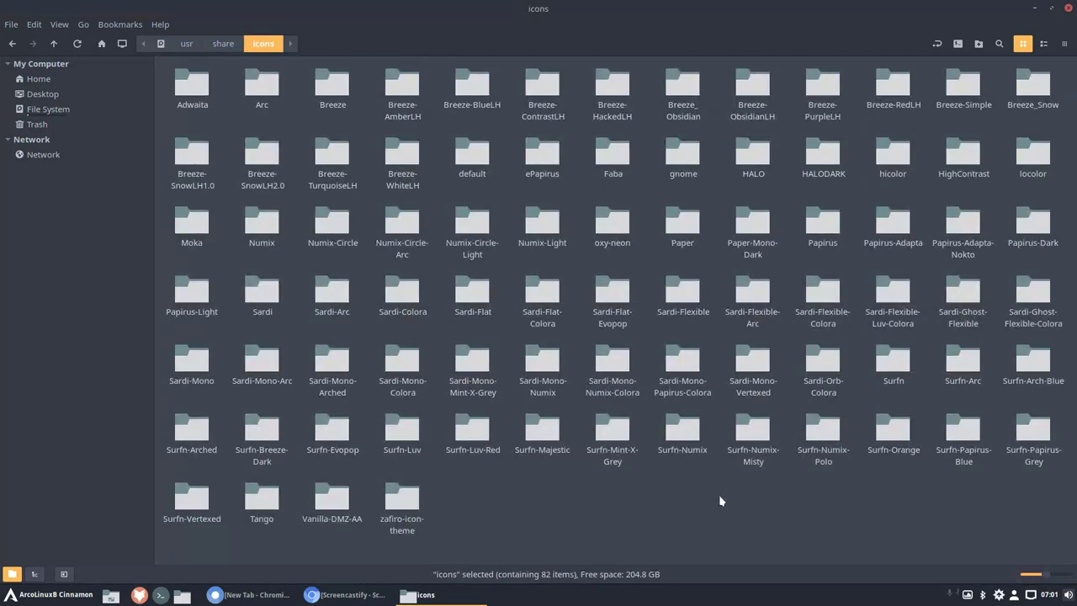
# Open index.theme from the zafiro-icon-theme folder in Sublime Text, and enlarge the editor window and its text
pyautogui.doubleClick(402, 505)
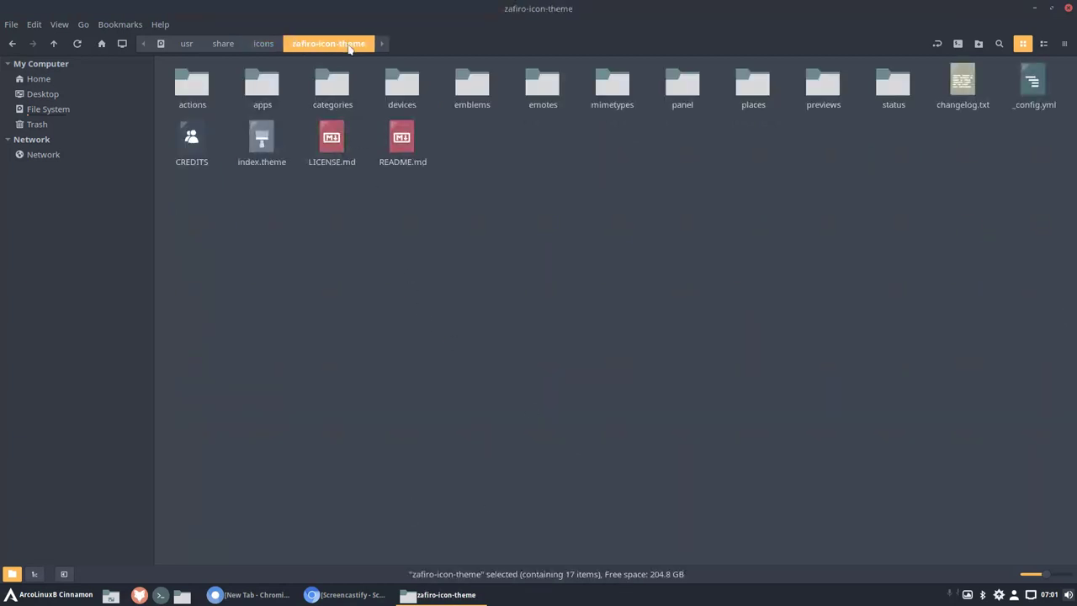
pyautogui.doubleClick(261, 139)
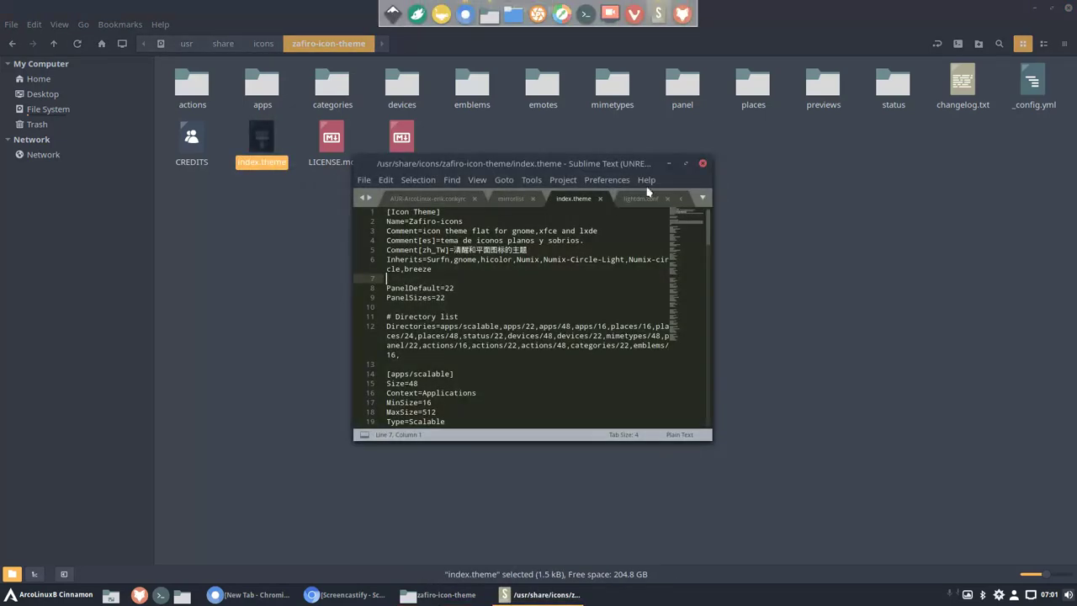
pyautogui.click(686, 164)
pyautogui.hotkey('ctrl', '=')
pyautogui.hotkey('ctrl', '=')
pyautogui.hotkey('ctrl', '=')
pyautogui.hotkey('ctrl', '=')
pyautogui.hotkey('ctrl', '=')
pyautogui.hotkey('ctrl', '=')
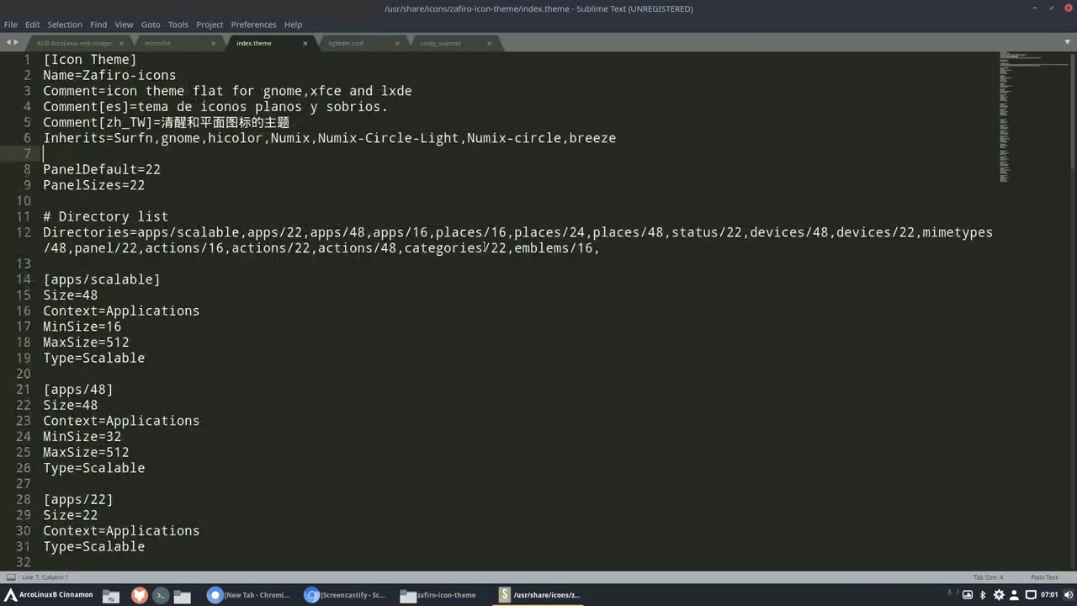
# Move Surfn from the start to the end of the Inherits line, after breeze, keeping the list comma-separated
pyautogui.moveTo(128, 150); pyautogui.dragTo(173, 150)
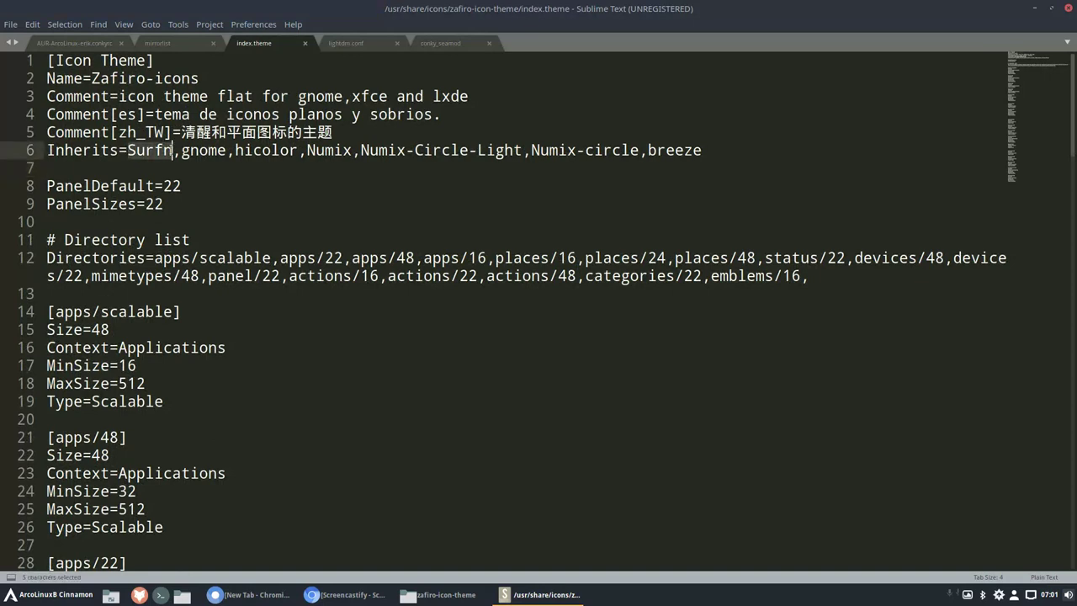
pyautogui.hotkey('ctrl', 'x')
pyautogui.click(686, 149)
pyautogui.write(',')
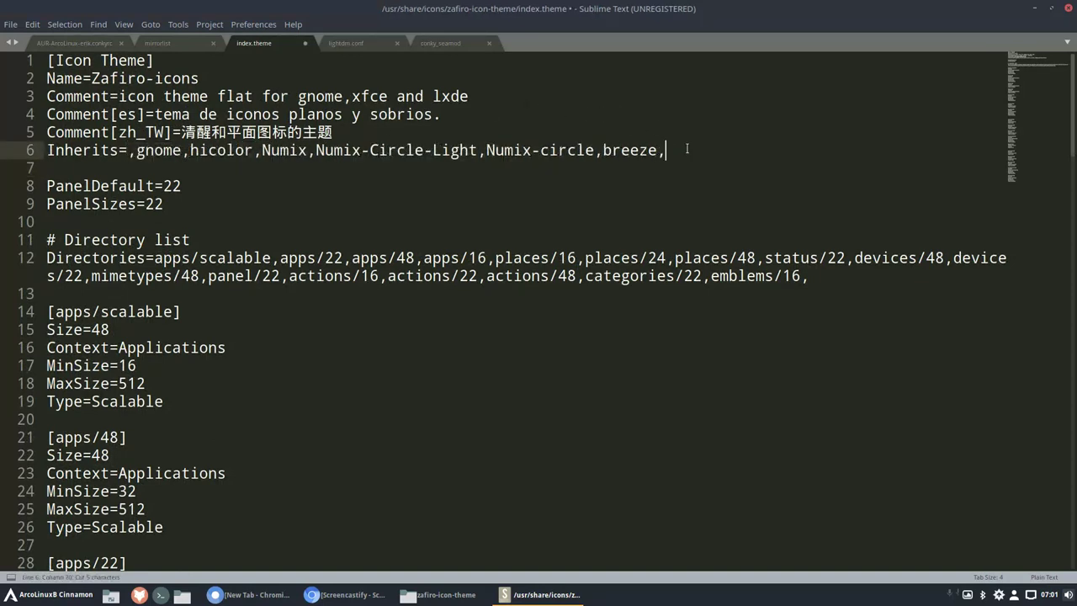
pyautogui.hotkey('ctrl', 'v')
pyautogui.press('BackSpace')
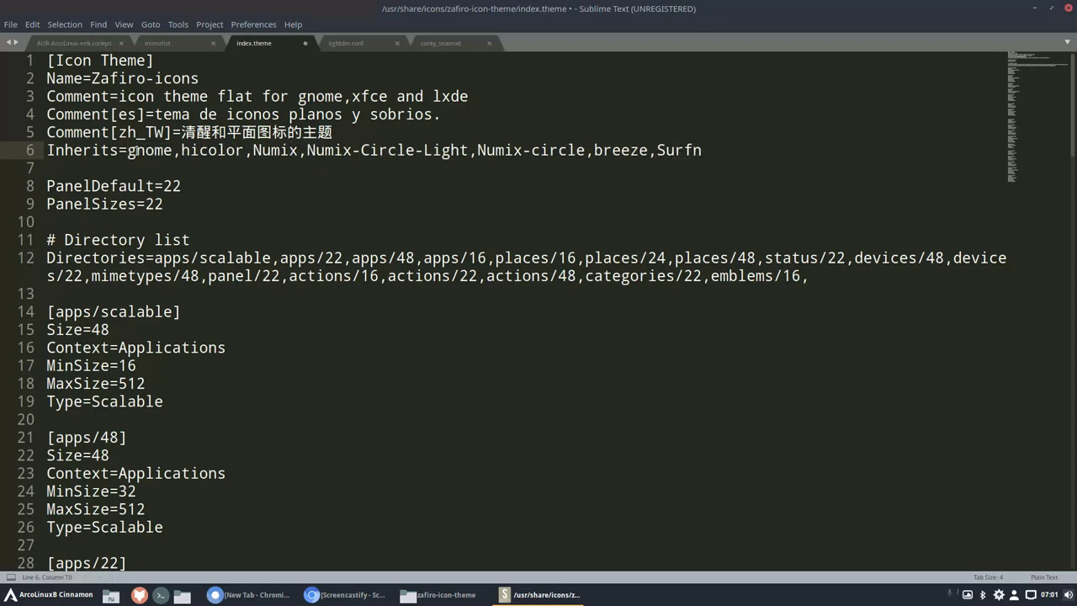
# Look through the applications menu's icons in the Programming, Graphics and All Applications categories, and close the menu
pyautogui.click(34, 594)
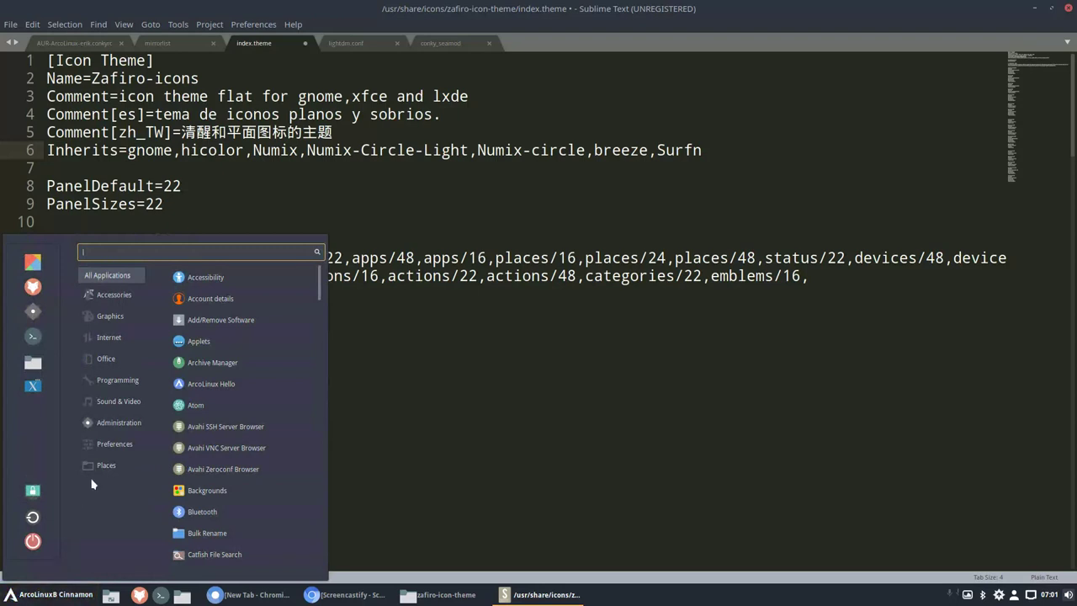
pyautogui.moveTo(128, 384)
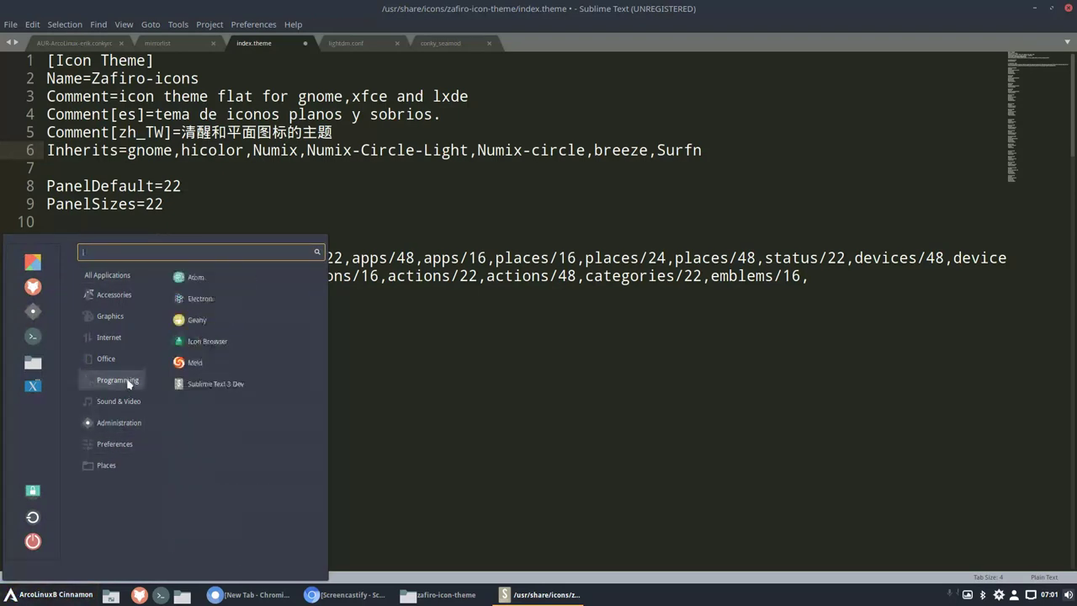
pyautogui.moveTo(124, 323)
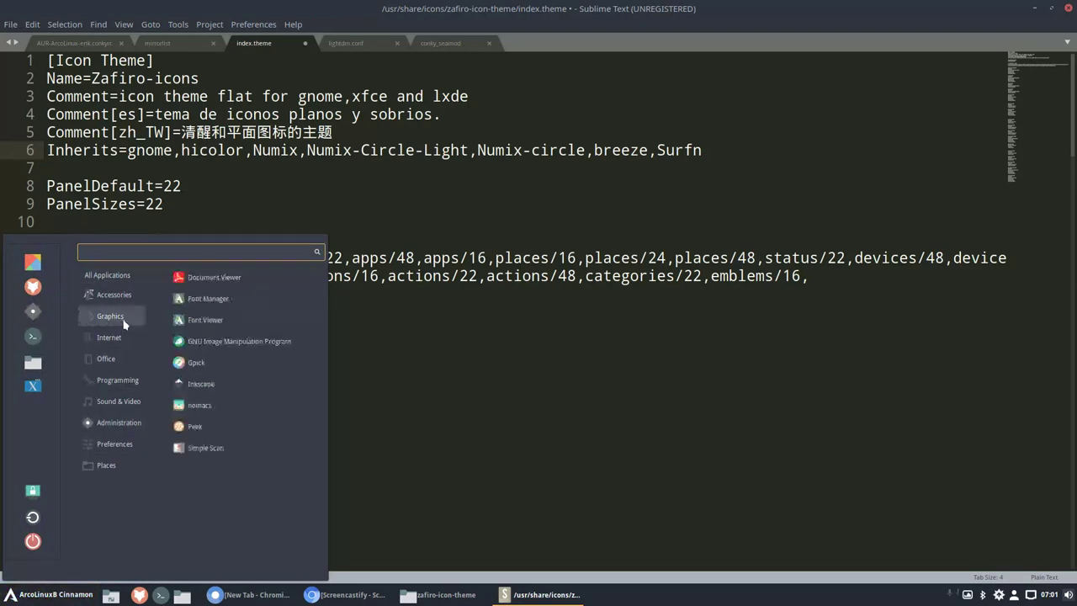
pyautogui.moveTo(127, 279)
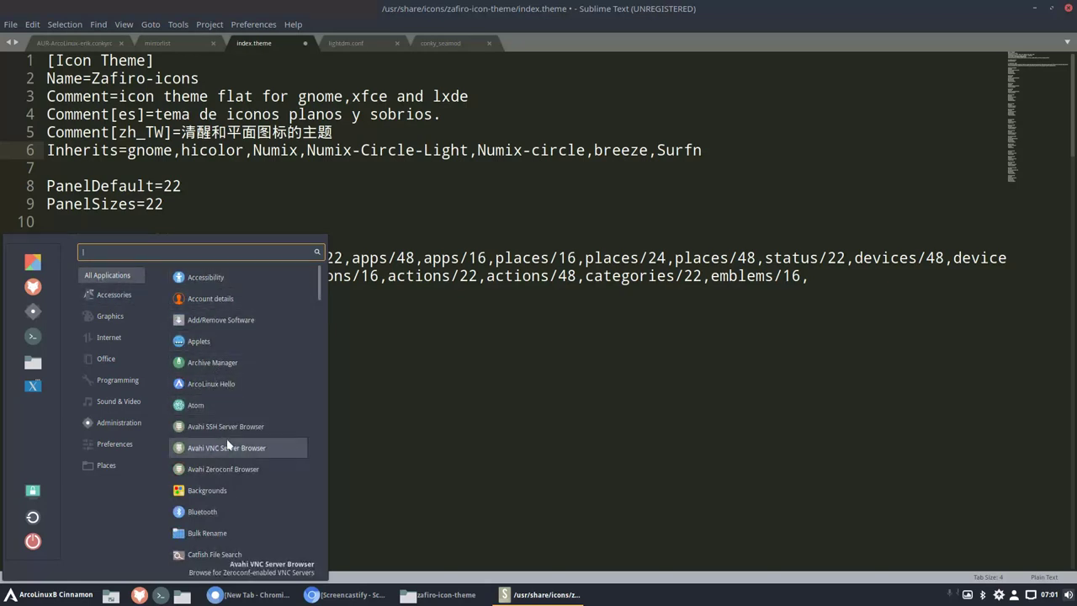
pyautogui.scroll(-8, 227, 439)
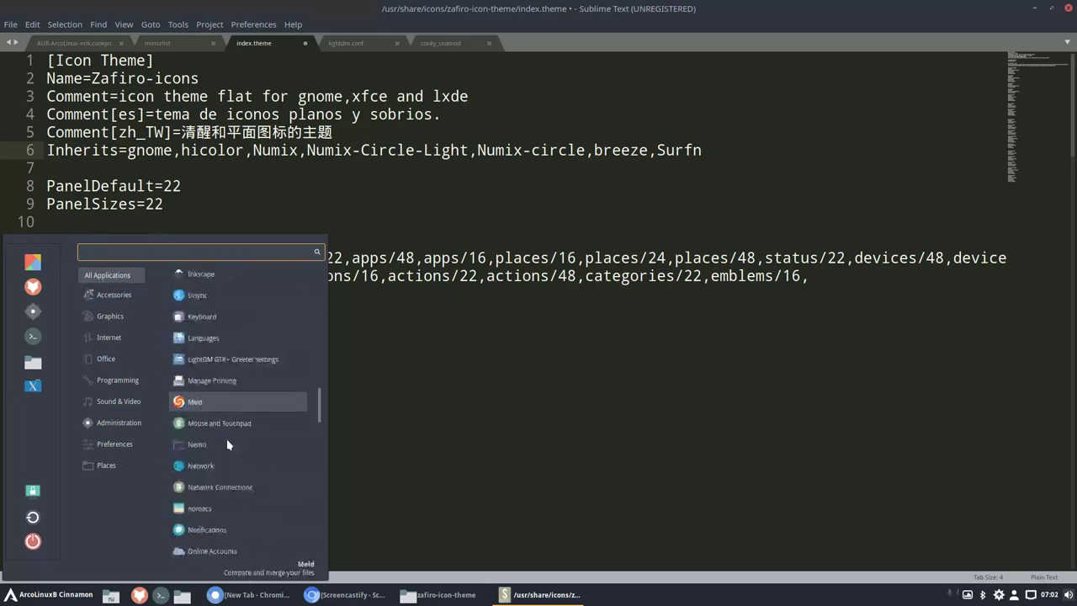
pyautogui.click(394, 199)
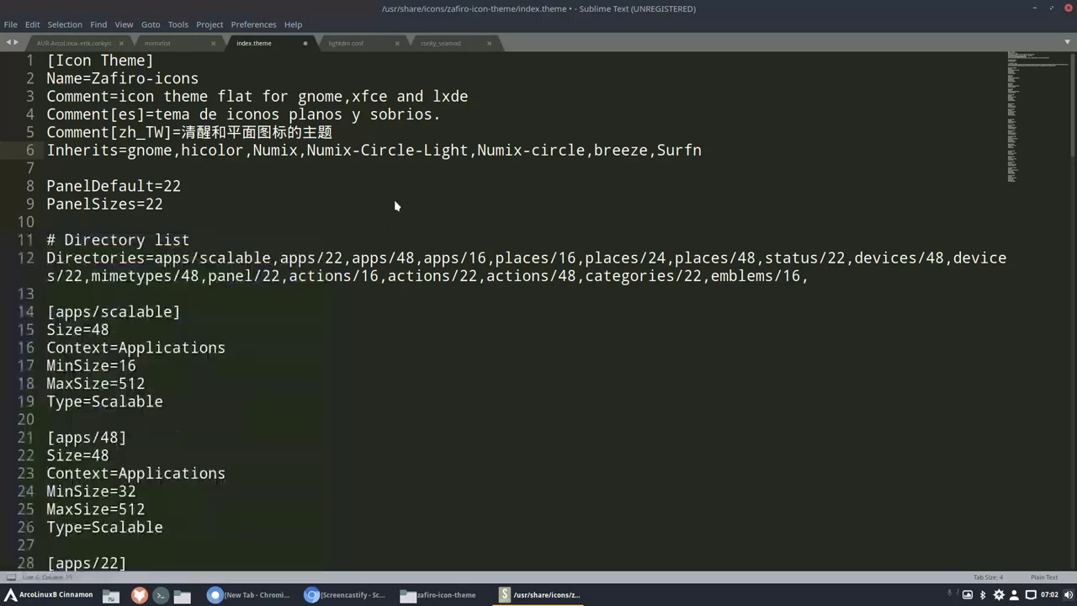
# Undo the Surfn move on the Inherits line and save index.theme, authorizing the save with the account password
pyautogui.hotkey('ctrl', 'z')
pyautogui.hotkey('ctrl', 'z')
pyautogui.hotkey('ctrl', 'z')
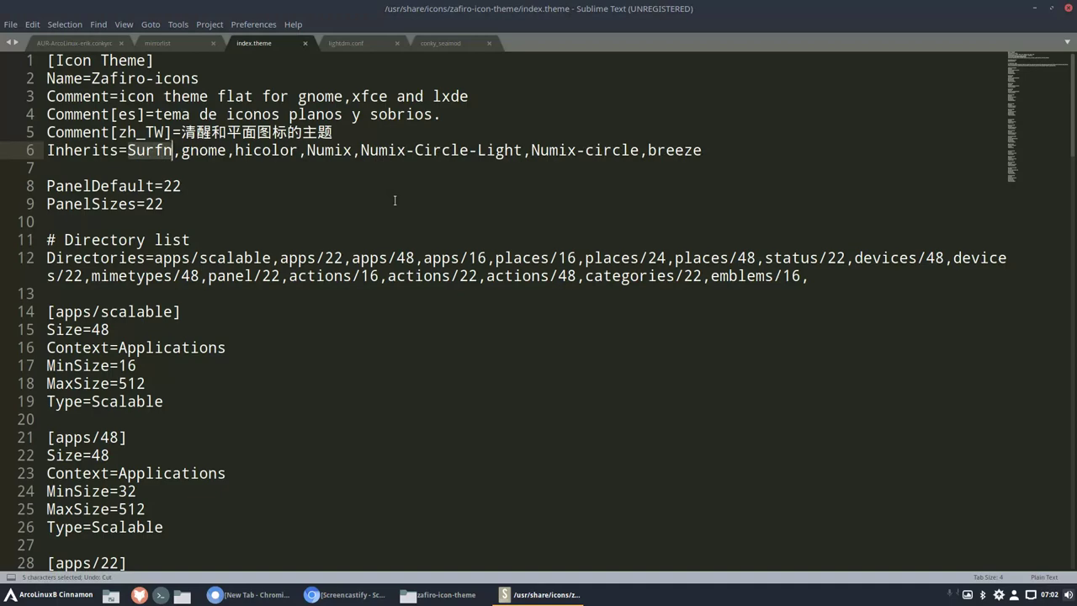
pyautogui.hotkey('ctrl', 's')
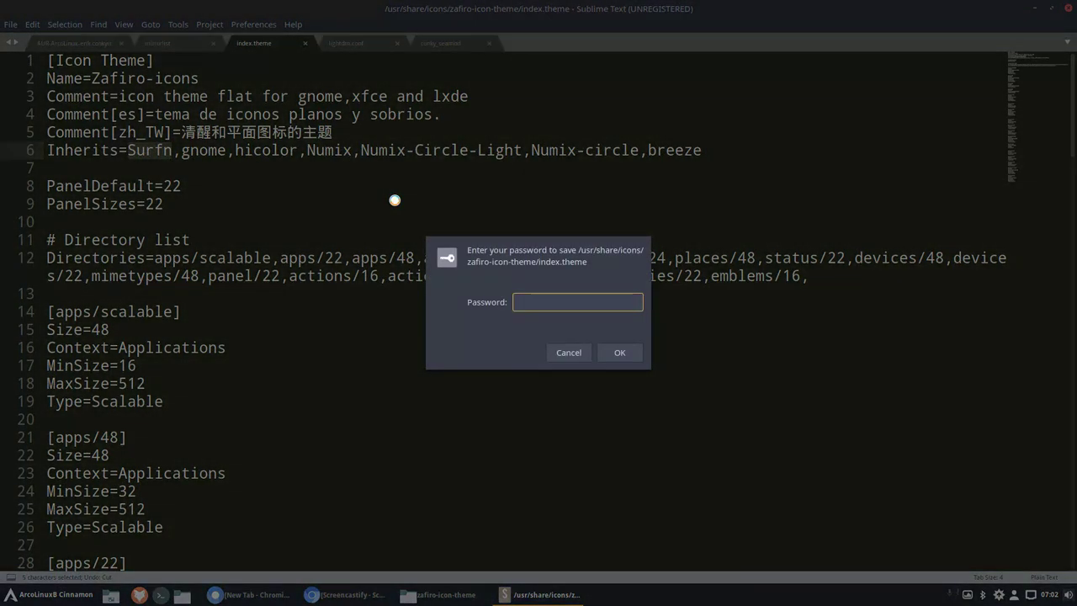
pyautogui.write('••••')
pyautogui.press('Return')
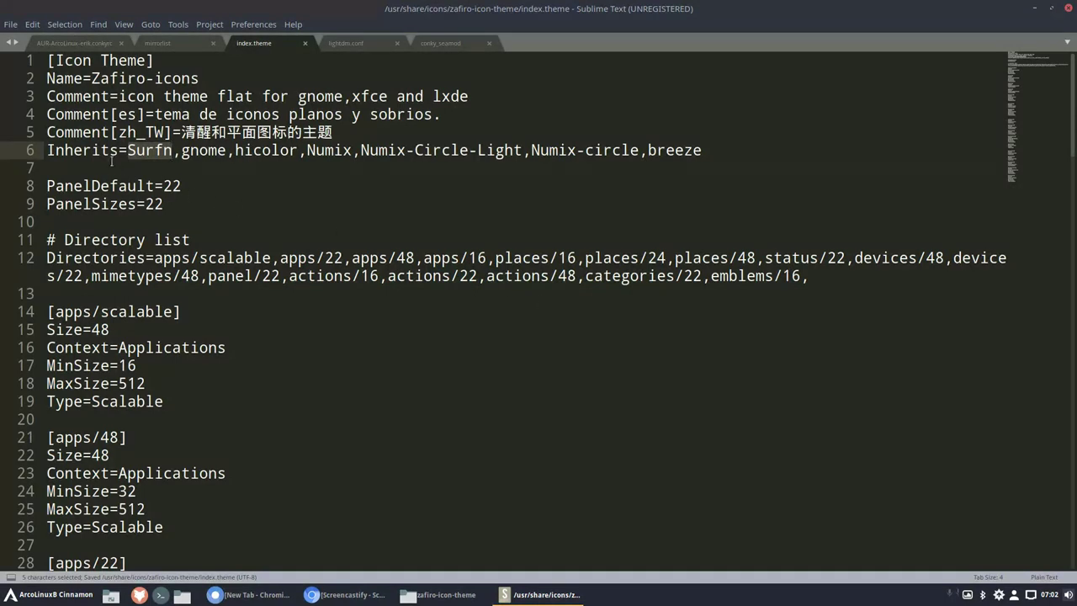
# Place the cursor on the Surfn entry of the Inherits line and close Sublime Text
pyautogui.click(101, 152)
pyautogui.click(134, 150)
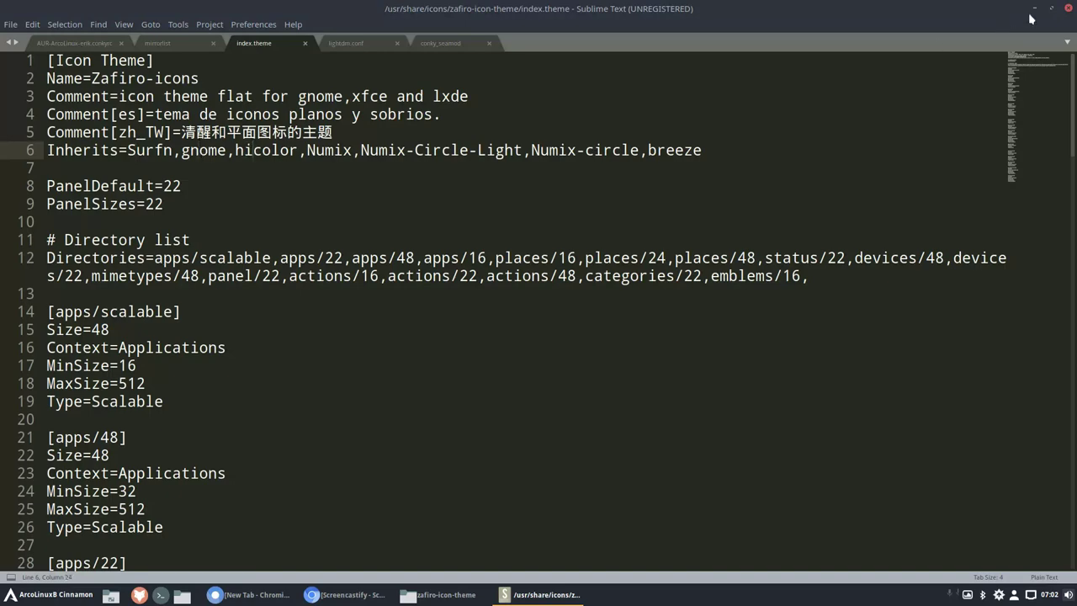
pyautogui.click(1069, 8)
# Search the applications menu for "hell" to check the ArcoLinux Hello icon, and clear the search
pyautogui.click(49, 594)
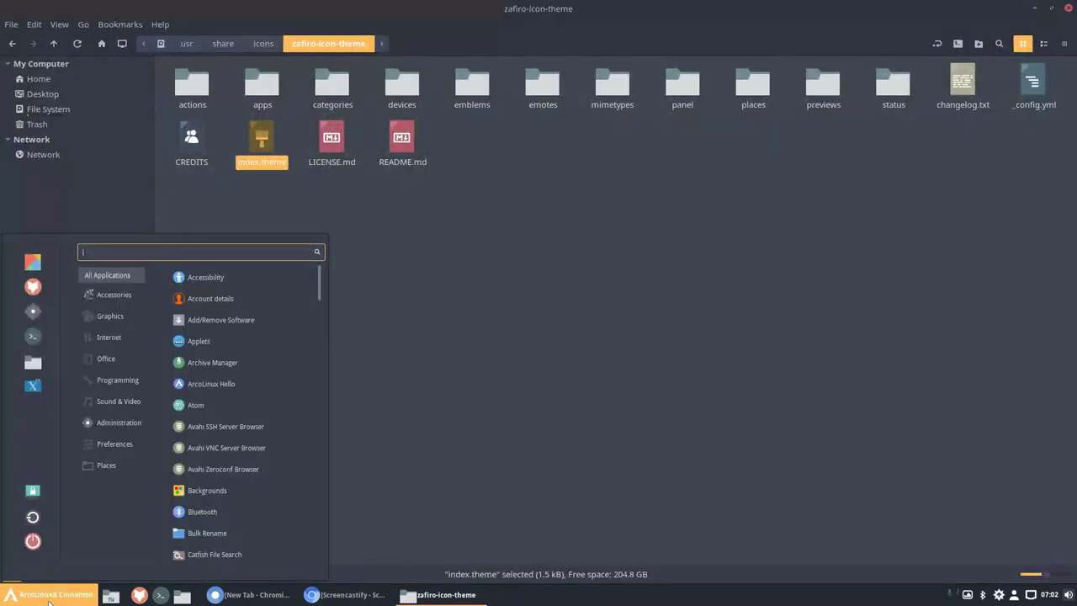
pyautogui.write('hell')
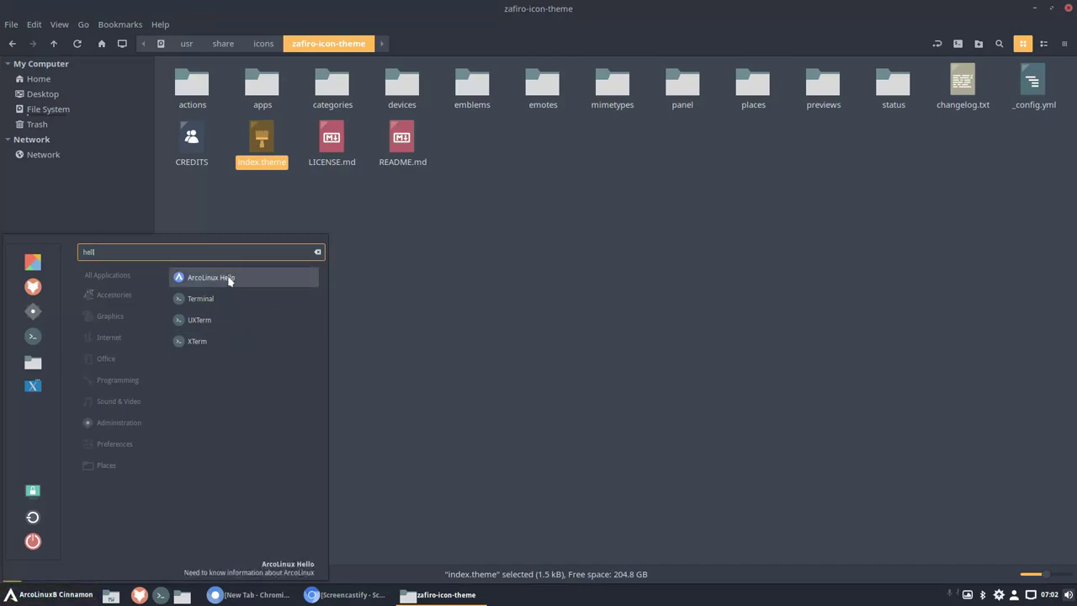
pyautogui.press('BackSpace')
pyautogui.press('BackSpace')
pyautogui.press('BackSpace')
pyautogui.press('BackSpace')
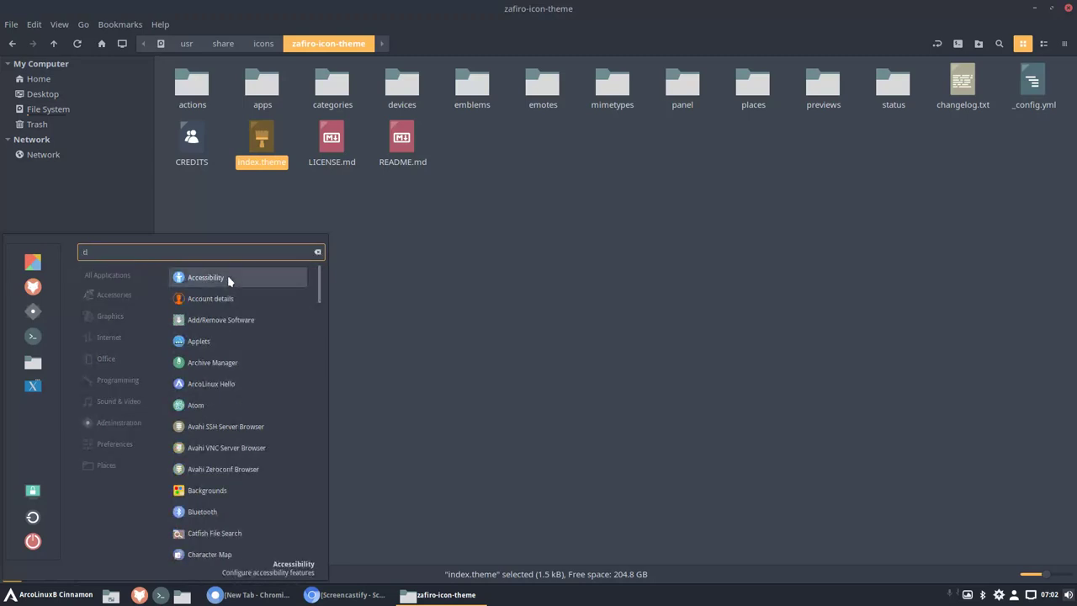
# Search the applications menu for "conk" to check the Conky Manager and Conkyzen icons, and clear the search
pyautogui.write('col')
pyautogui.press('BackSpace')
pyautogui.write('nk')
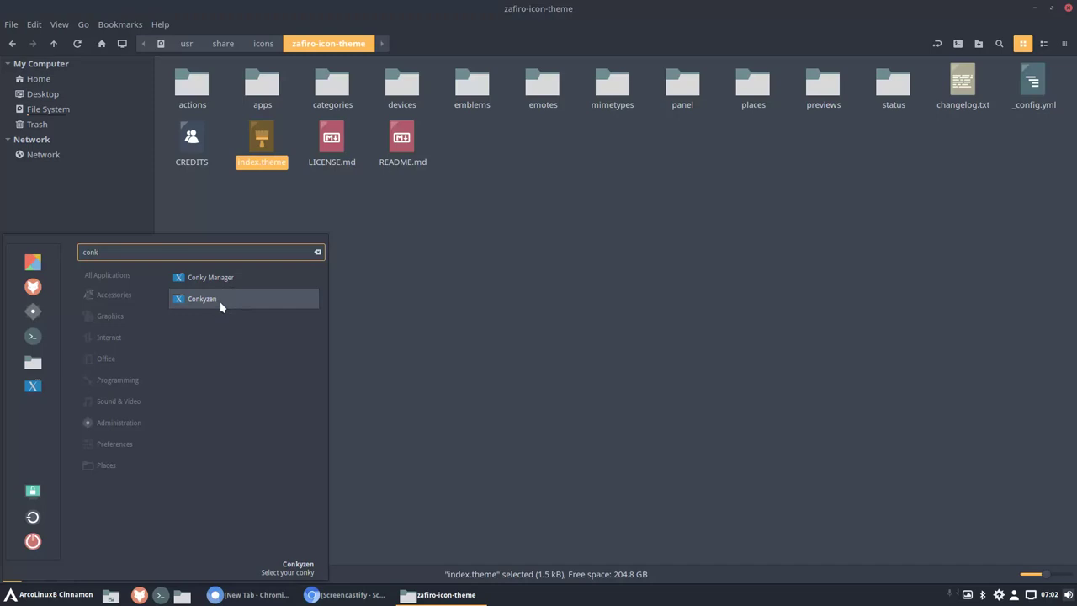
pyautogui.press('BackSpace')
pyautogui.press('BackSpace')
pyautogui.press('BackSpace')
pyautogui.press('BackSpace')
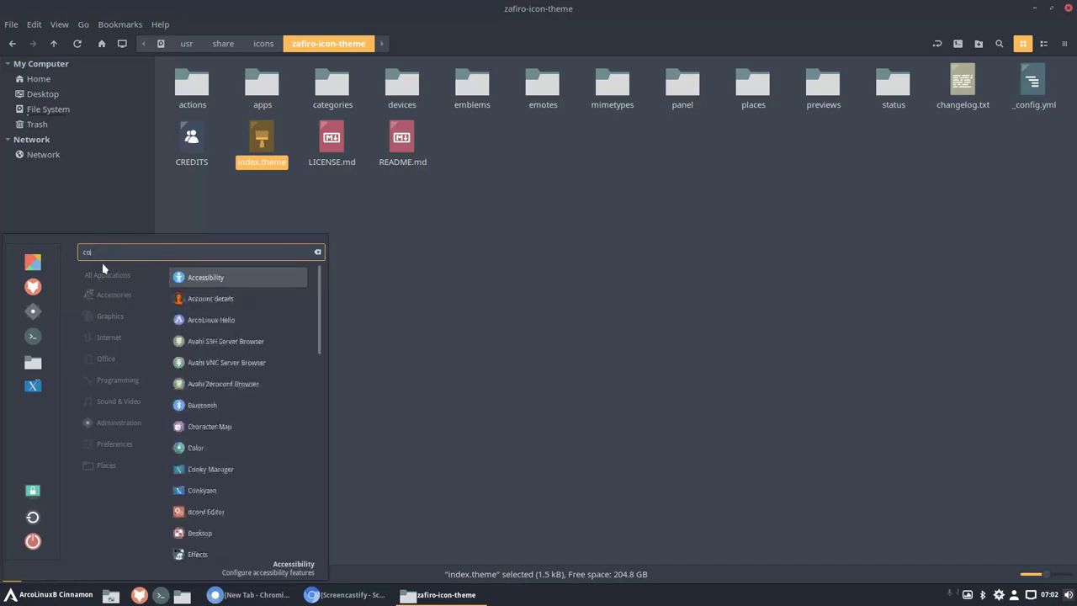
# Search the applications menu for "mel" to check the Meld icon, clear the search and close the menu
pyautogui.write('mel')
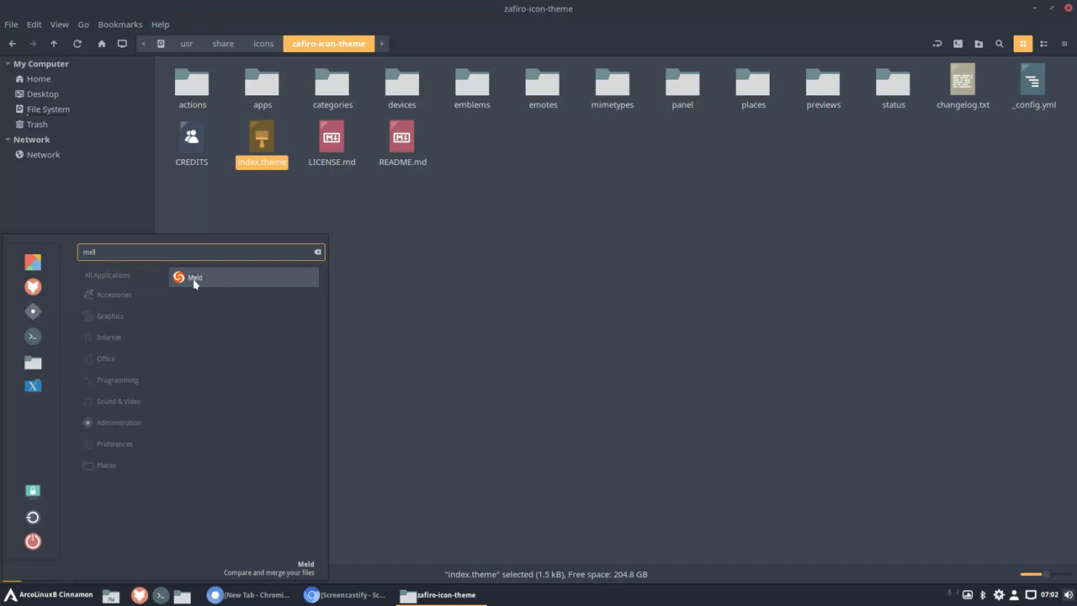
pyautogui.moveTo(193, 283); pyautogui.dragTo(402, 278)
pyautogui.press('BackSpace')
pyautogui.press('BackSpace')
pyautogui.press('BackSpace')
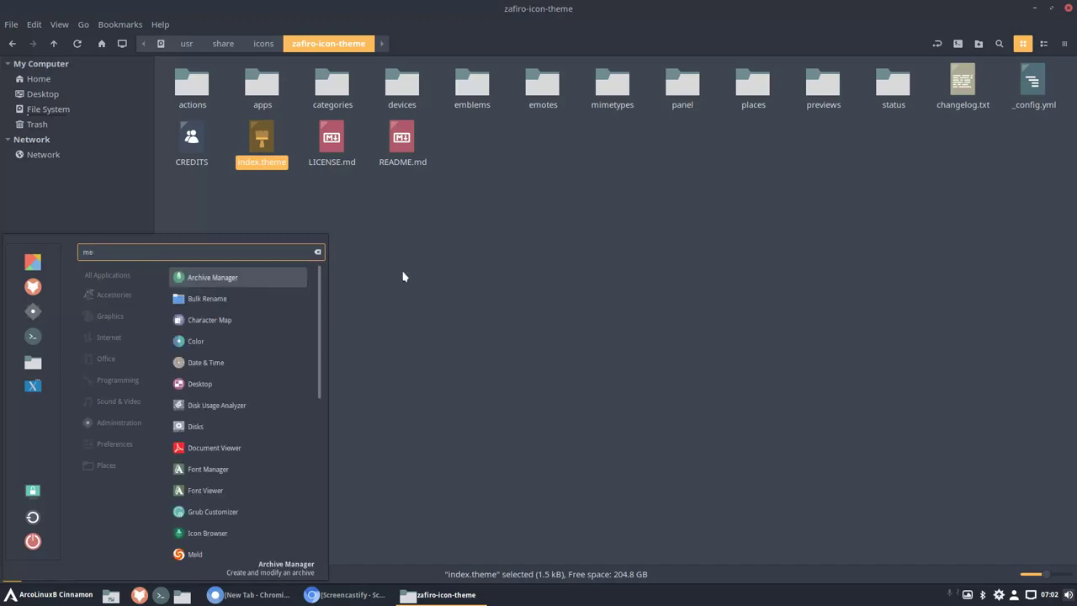
pyautogui.press('Escape')
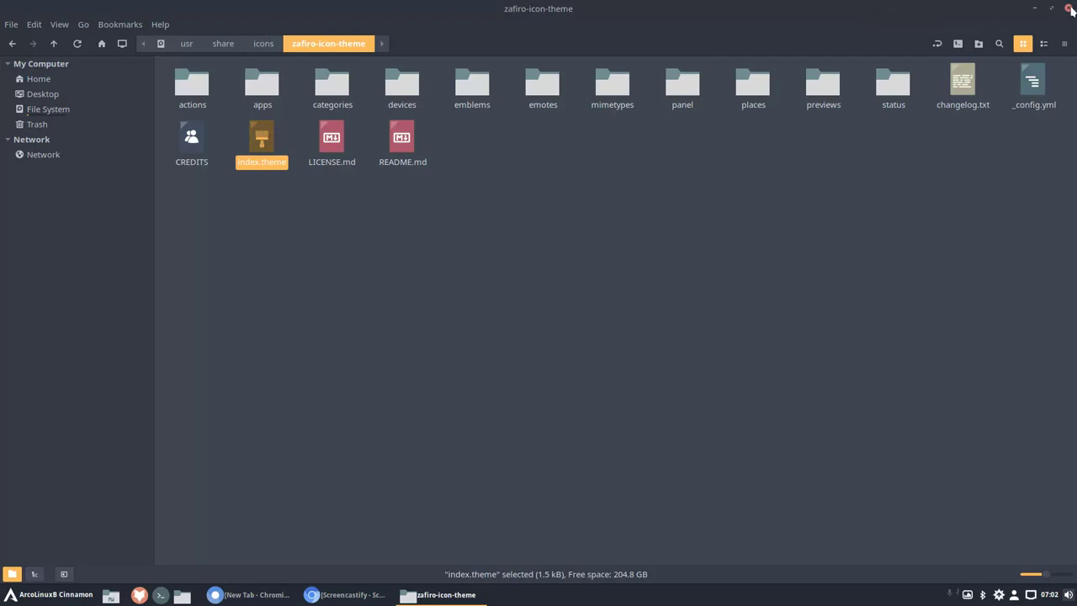
# Change the icon theme to Sardi-Flexible-Arc in the Themes settings and close the settings window
pyautogui.click(48, 594)
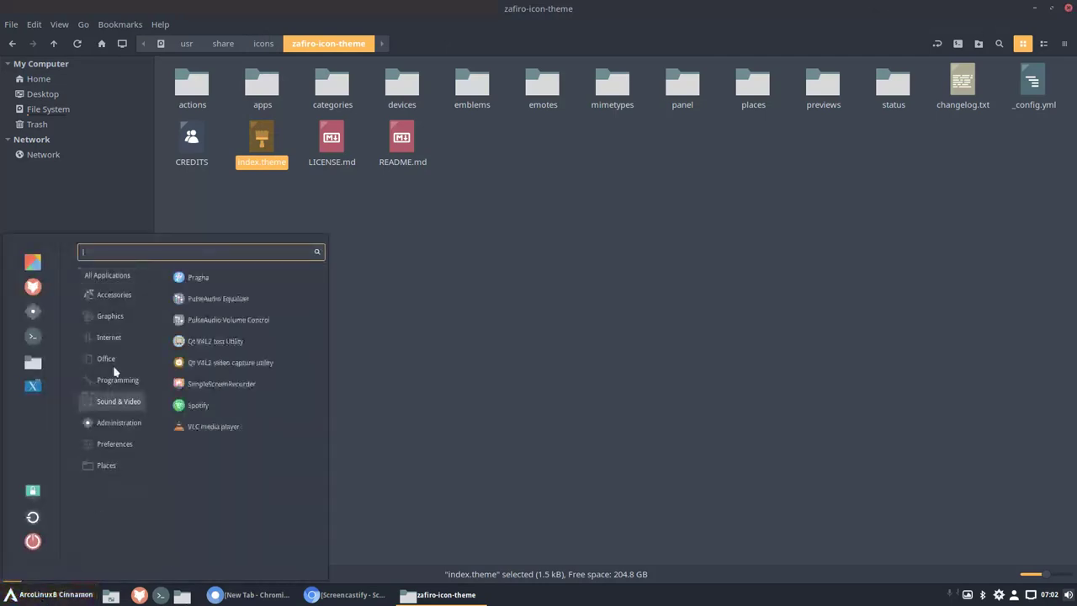
pyautogui.click(33, 264)
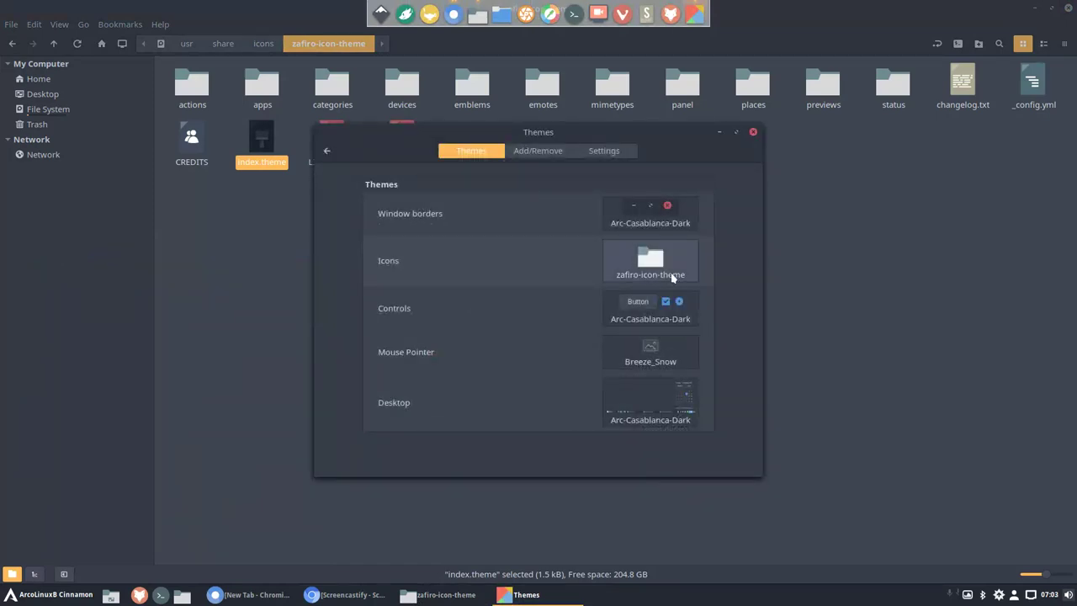
pyautogui.click(656, 270)
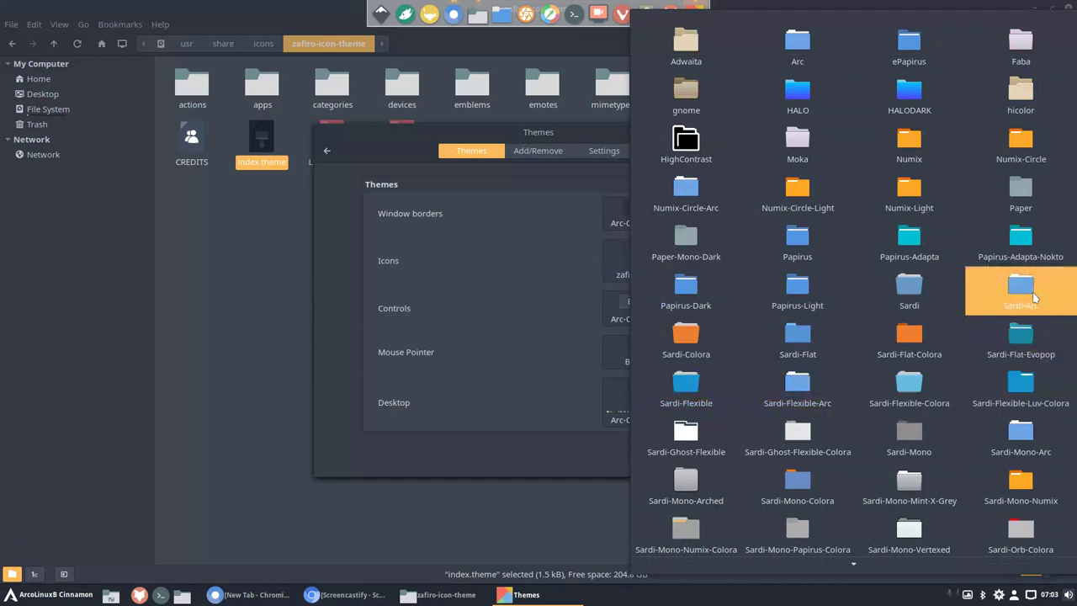
pyautogui.click(797, 388)
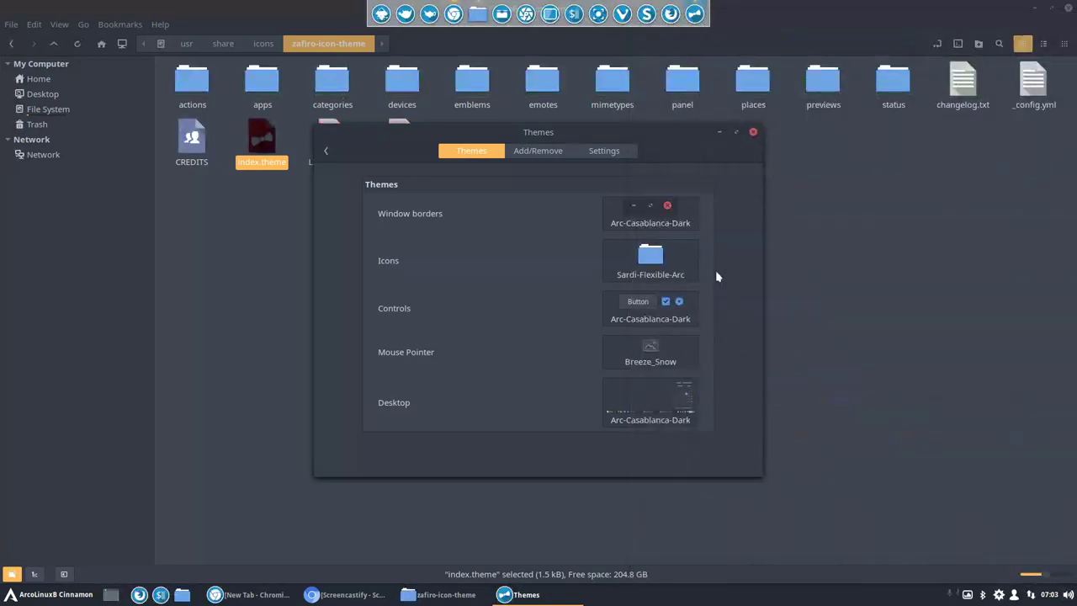
pyautogui.click(753, 133)
# Turn the maximized Nemo window into a floating one near the screen's centre and examine its folder icons at different zoom levels
pyautogui.moveTo(821, 63); pyautogui.dragTo(705, 149)
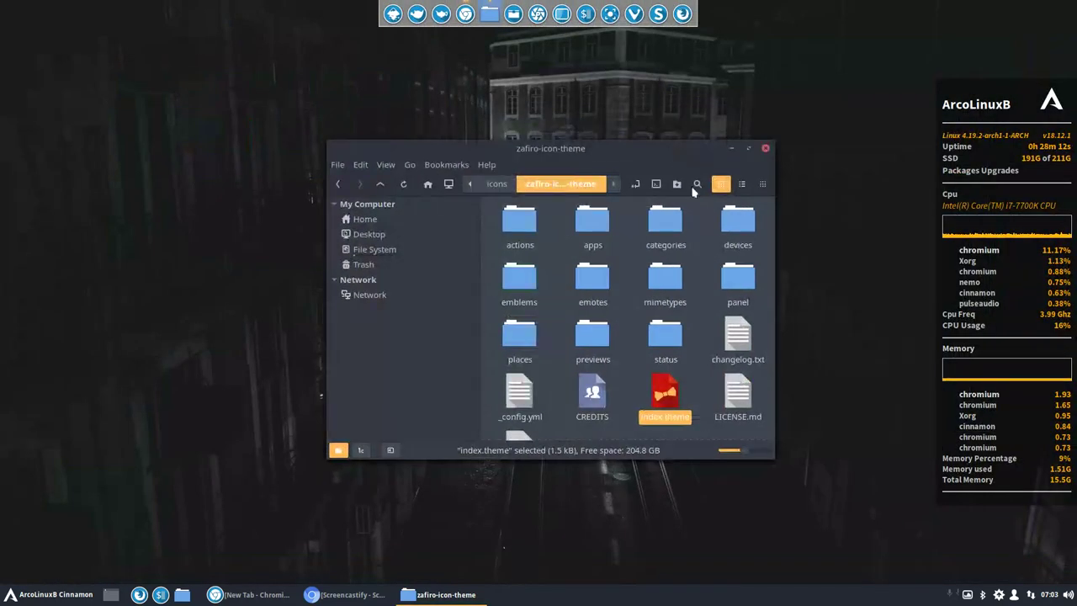
pyautogui.keyDown('ctrl'); pyautogui.scroll(3, 606, 332); pyautogui.keyUp('ctrl')
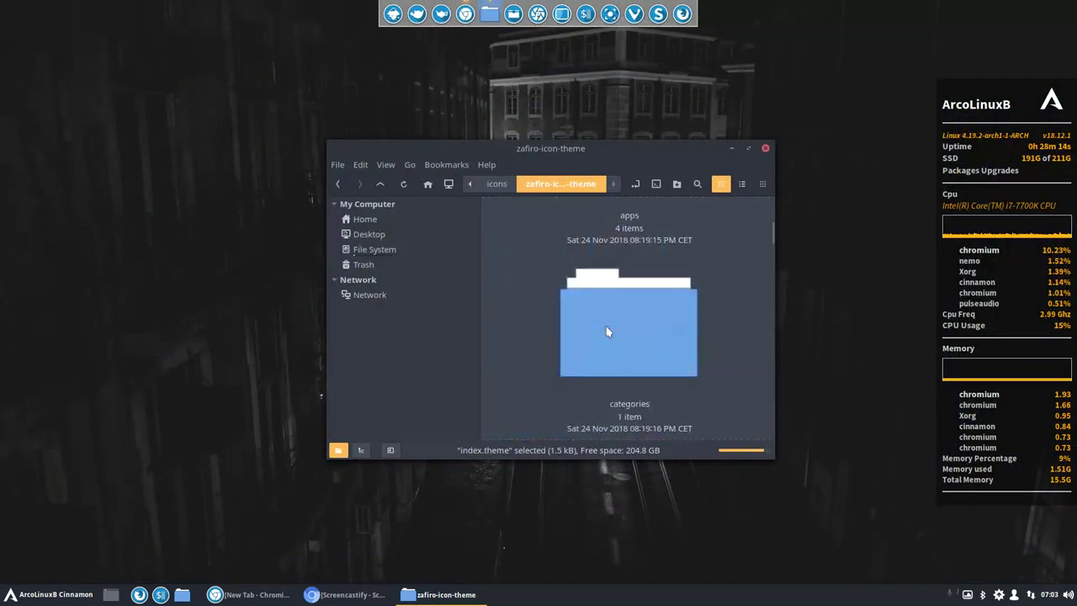
pyautogui.keyDown('ctrl'); pyautogui.scroll(-6, 605, 333); pyautogui.keyUp('ctrl')
pyautogui.keyDown('ctrl'); pyautogui.scroll(2, 606, 333); pyautogui.keyUp('ctrl')
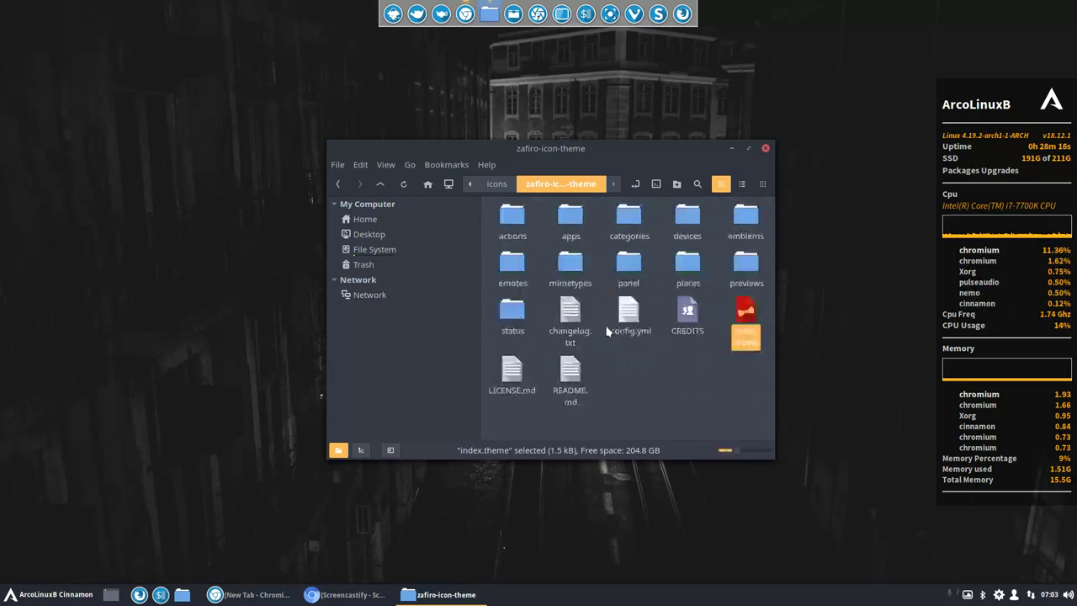
pyautogui.moveTo(614, 152); pyautogui.dragTo(671, 86)
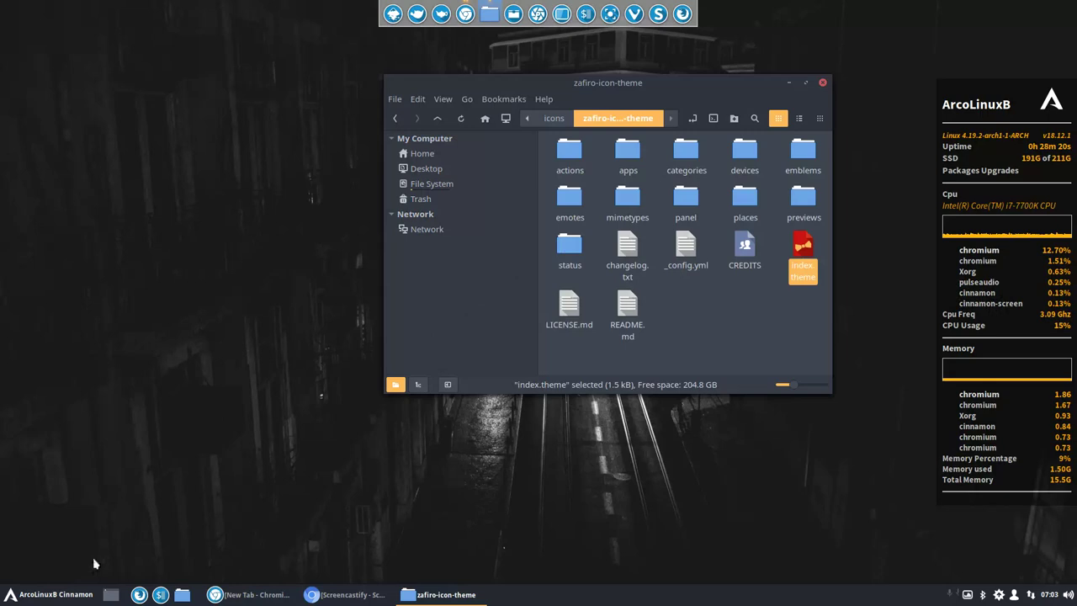
# Inspect the Sardi-Flexible-Arc icons throughout the applications menu, and reposition the Nemo window with no file selected
pyautogui.click(67, 594)
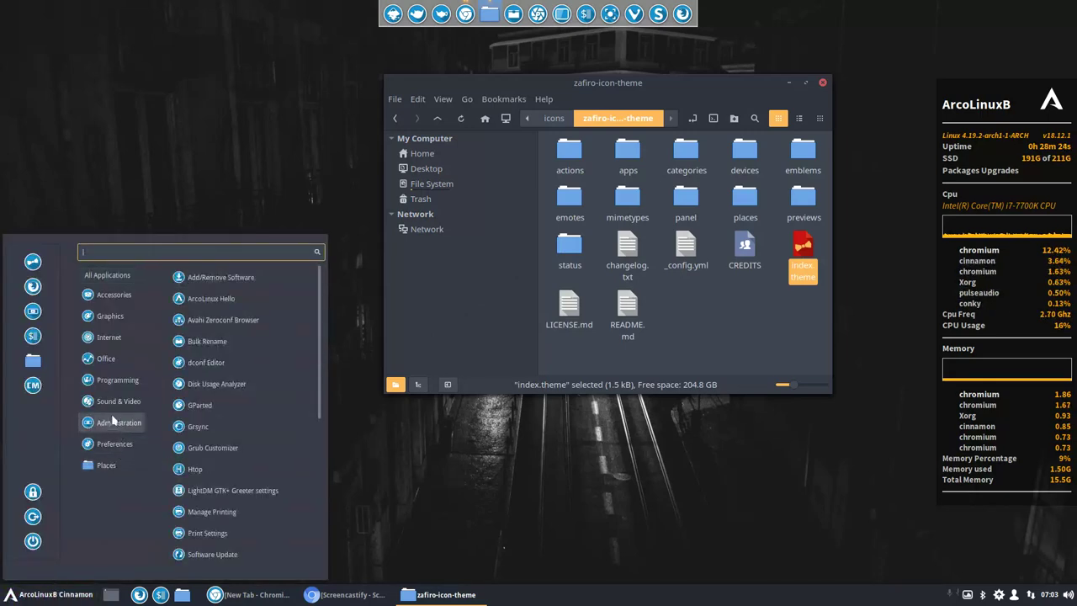
pyautogui.moveTo(114, 276)
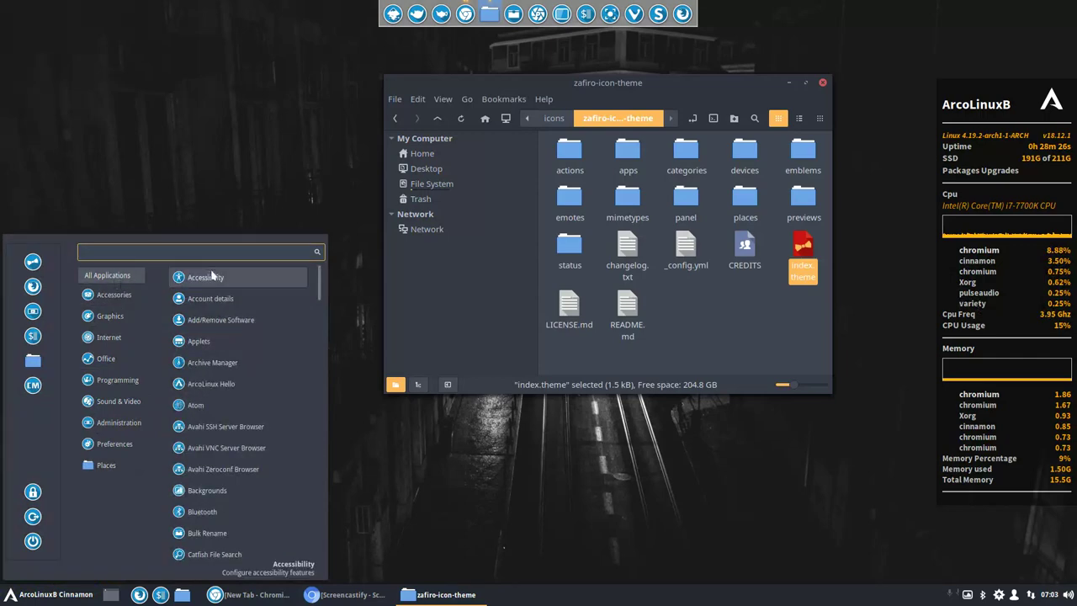
pyautogui.scroll(-15, 215, 337)
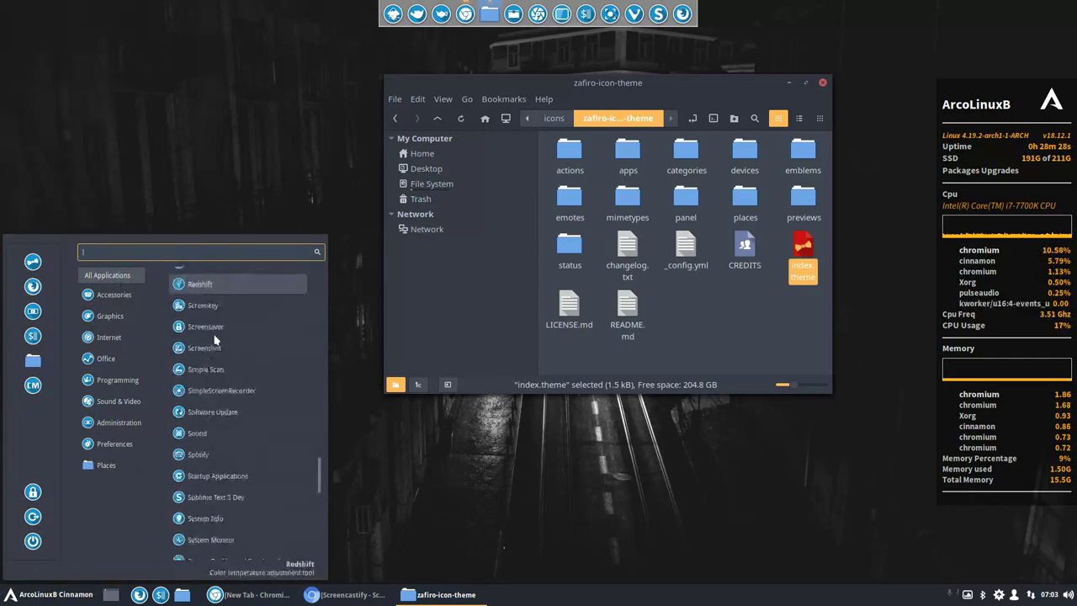
pyautogui.scroll(-5, 215, 339)
pyautogui.click(228, 185)
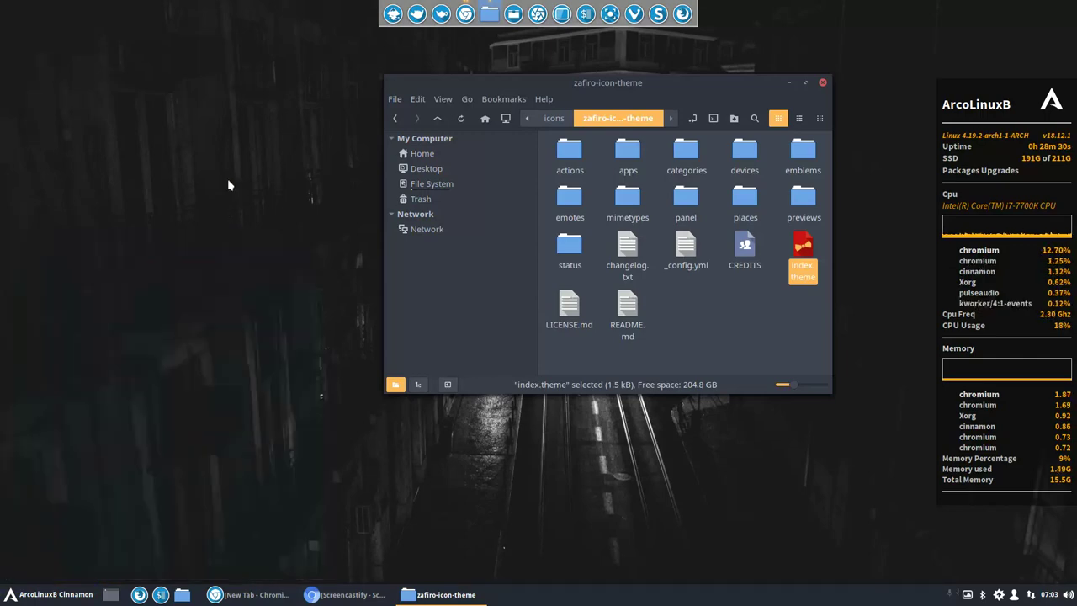
pyautogui.moveTo(629, 83); pyautogui.dragTo(532, 99)
pyautogui.click(637, 339)
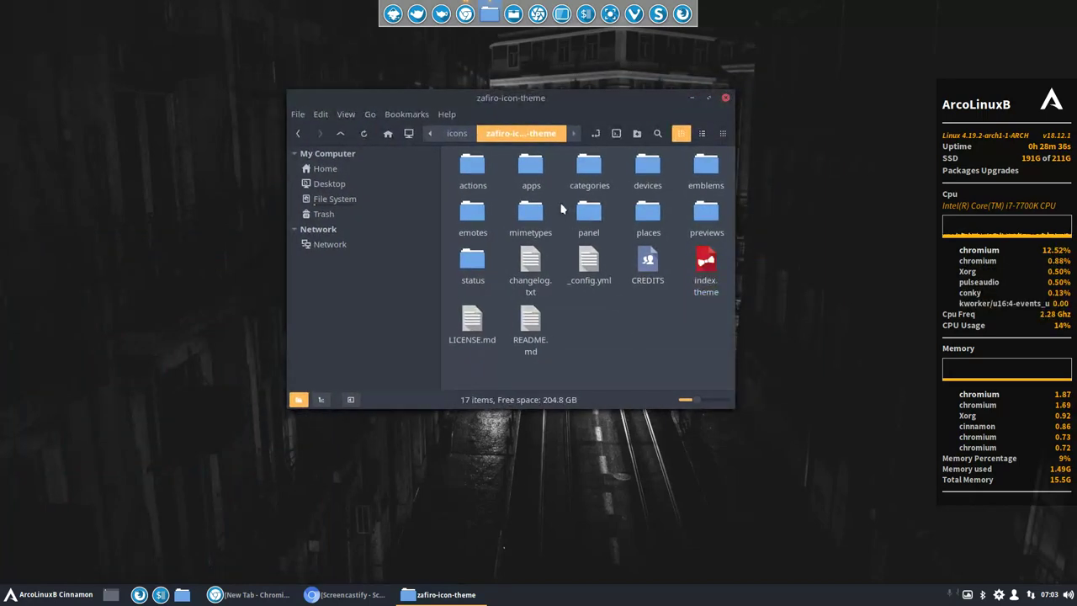
# Reopen the Themes settings and switch the icon theme to Sardi-Mono-Arc
pyautogui.click(50, 594)
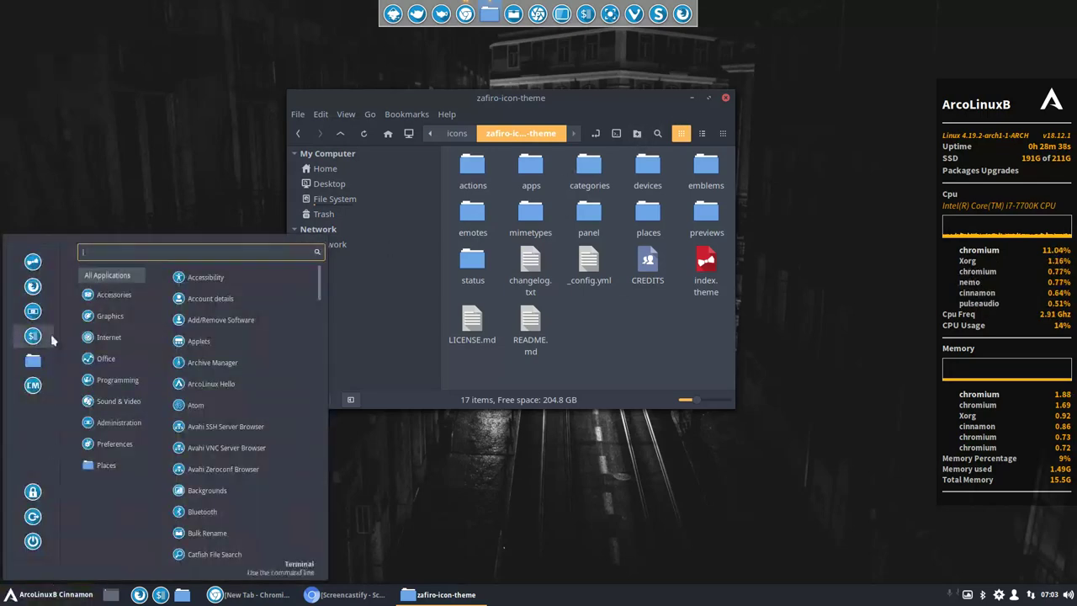
pyautogui.click(33, 269)
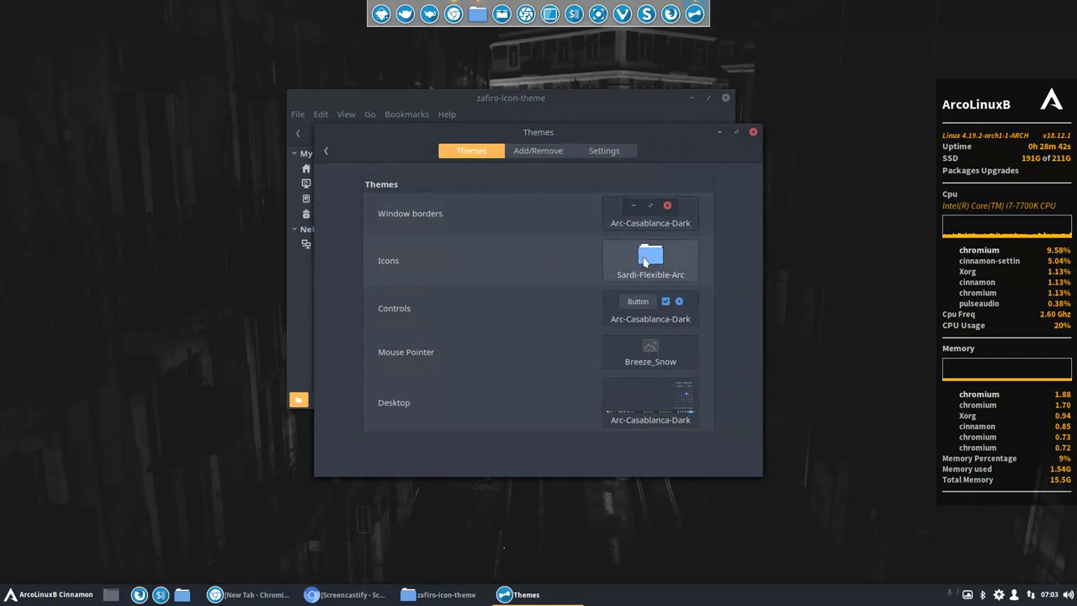
pyautogui.click(646, 263)
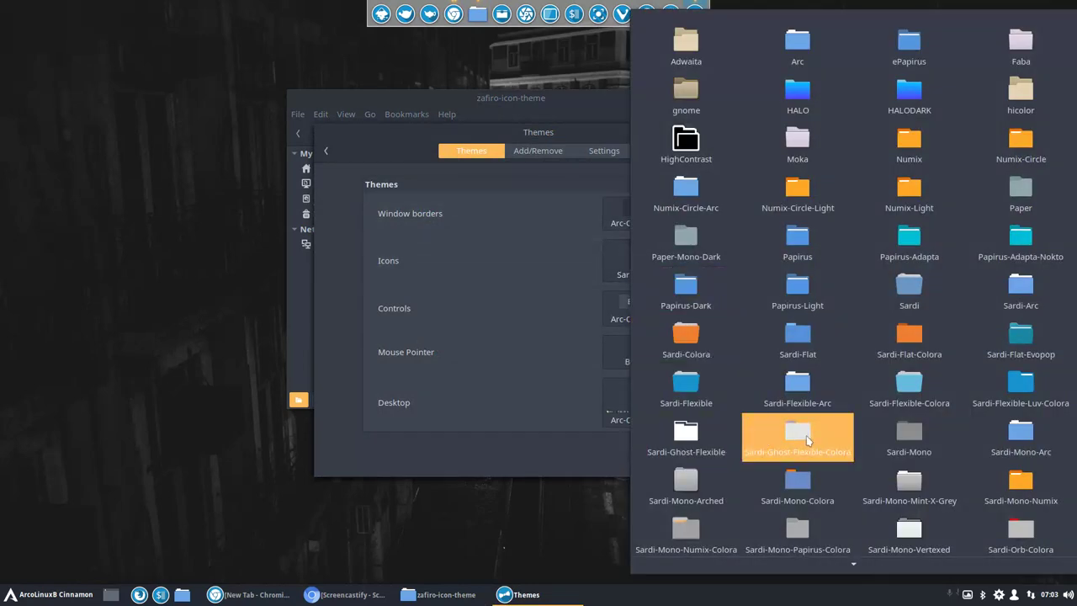
pyautogui.click(1020, 435)
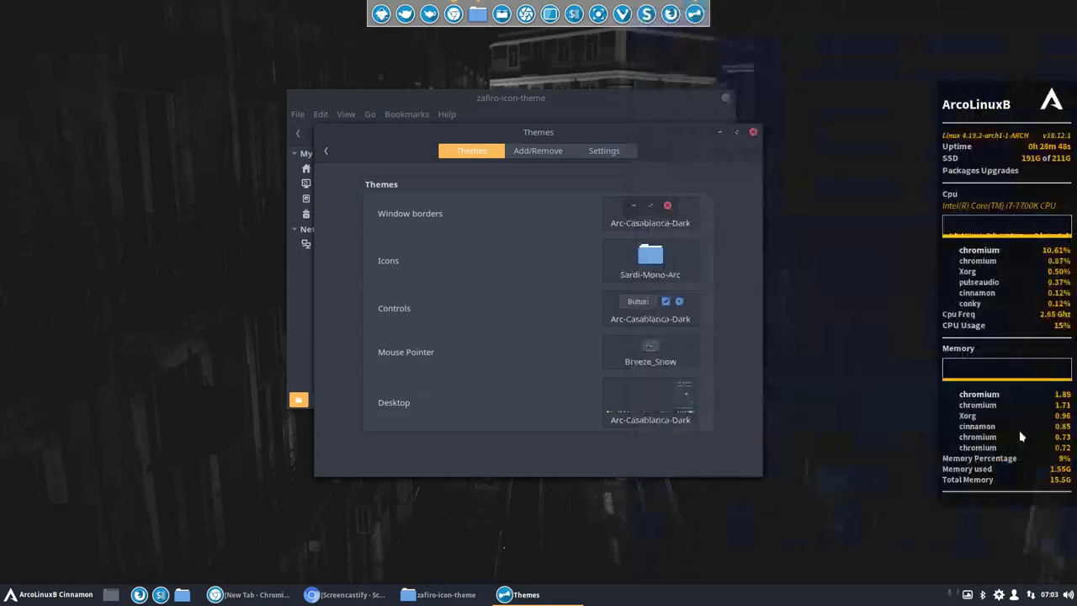
# Inspect the Sardi-Mono-Arc icons throughout the applications menu, and view the available window border themes without changing the current one
pyautogui.click(33, 594)
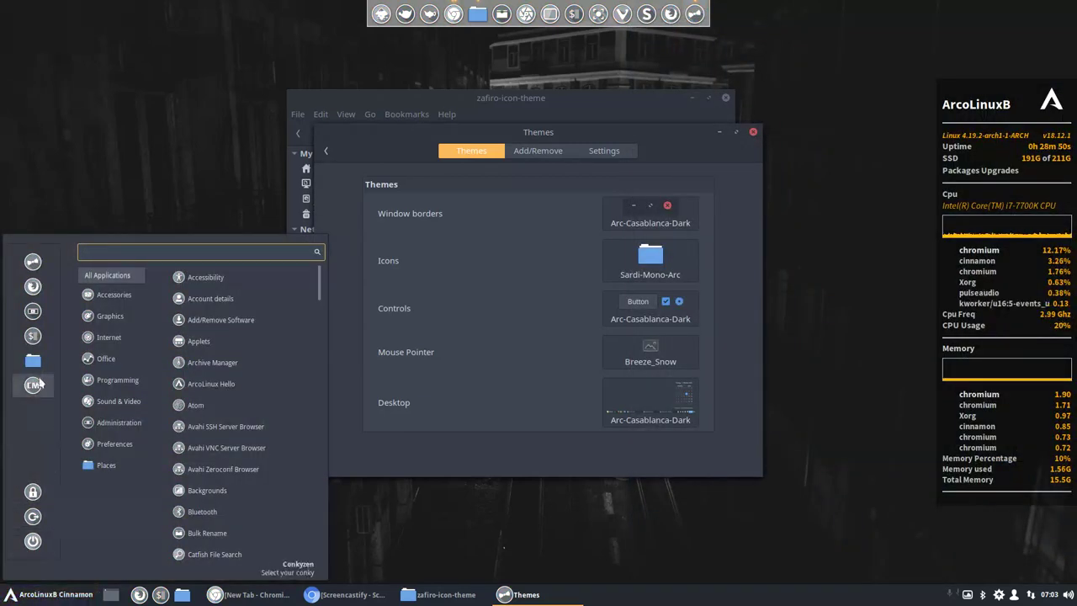
pyautogui.moveTo(103, 429)
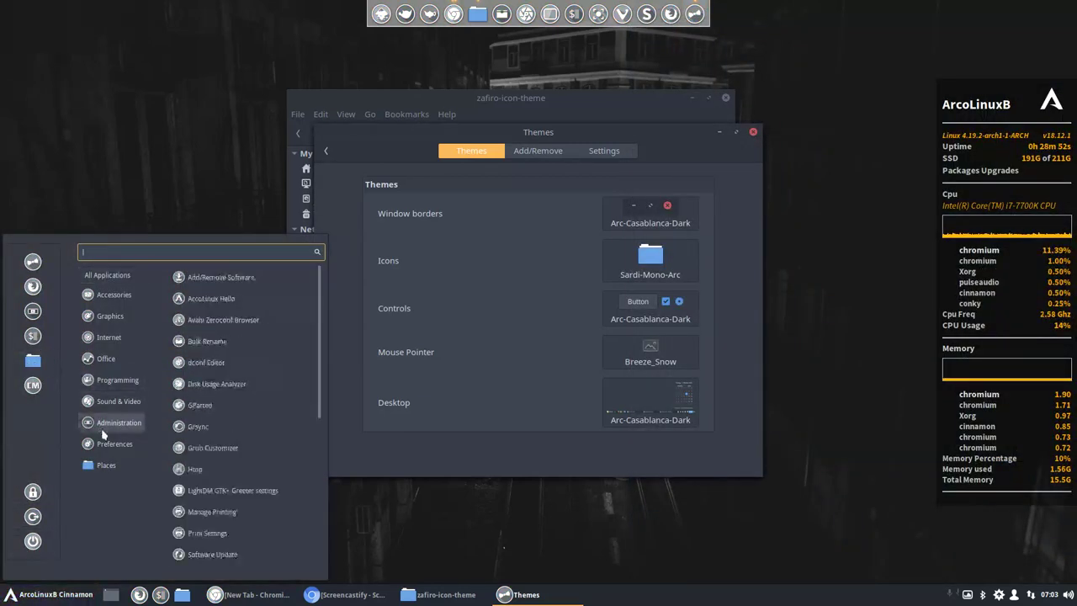
pyautogui.moveTo(106, 275)
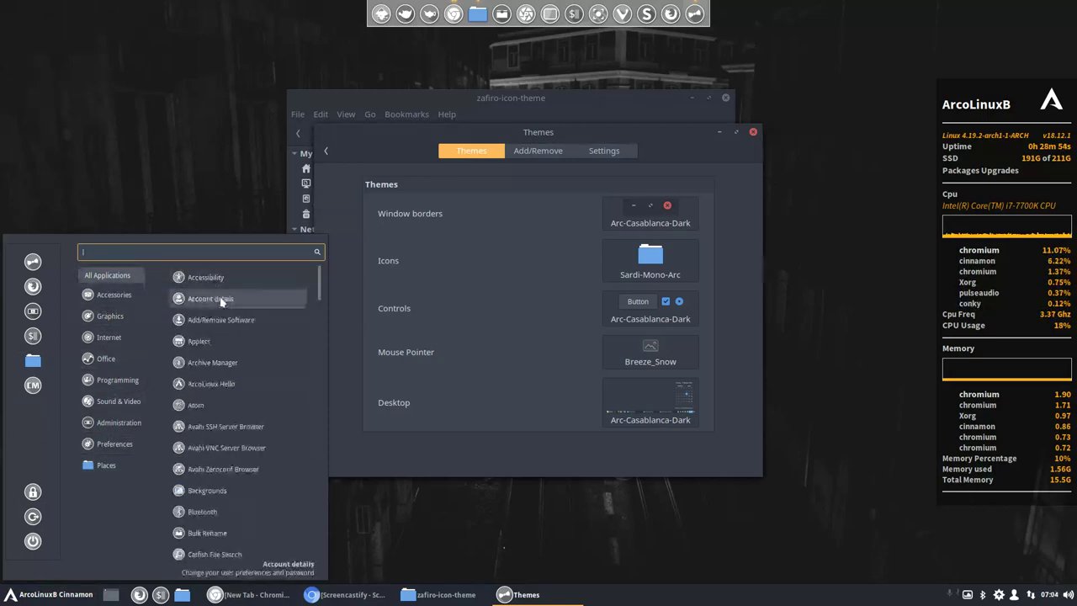
pyautogui.scroll(-20, 220, 457)
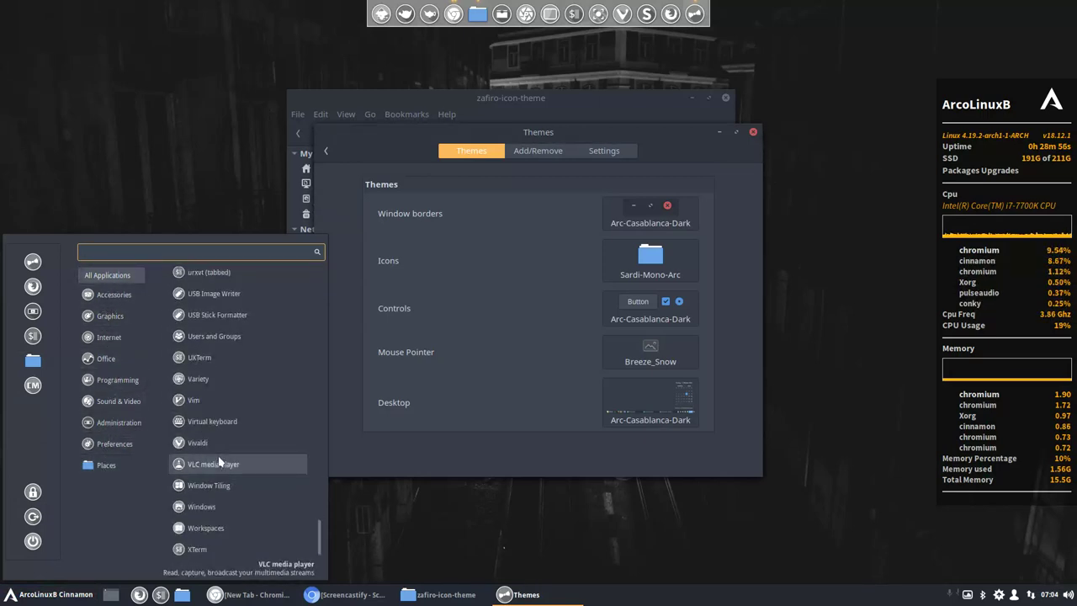
pyautogui.click(408, 142)
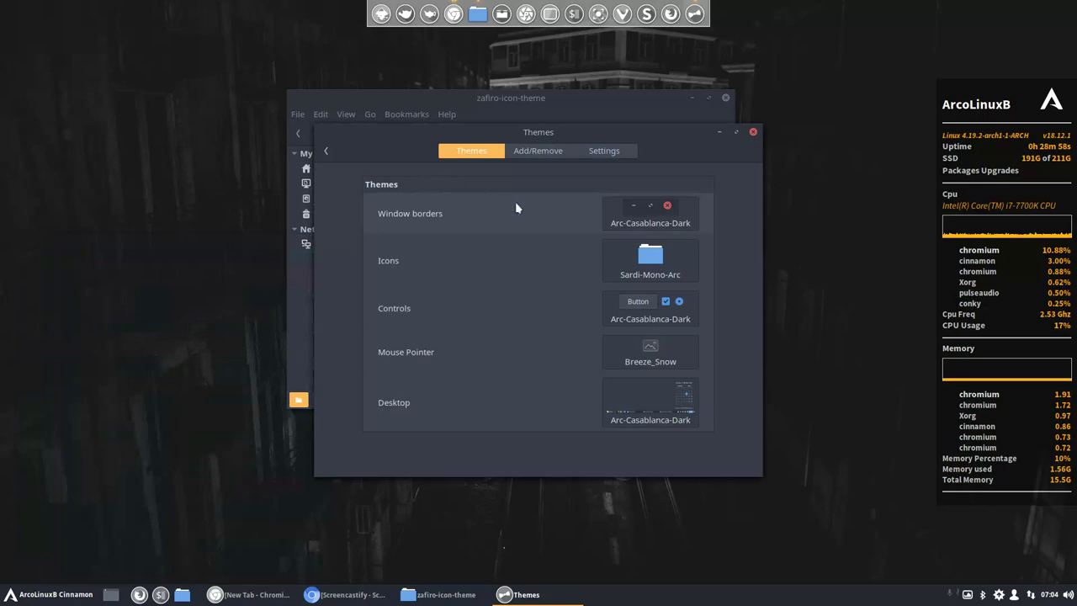
pyautogui.click(653, 213)
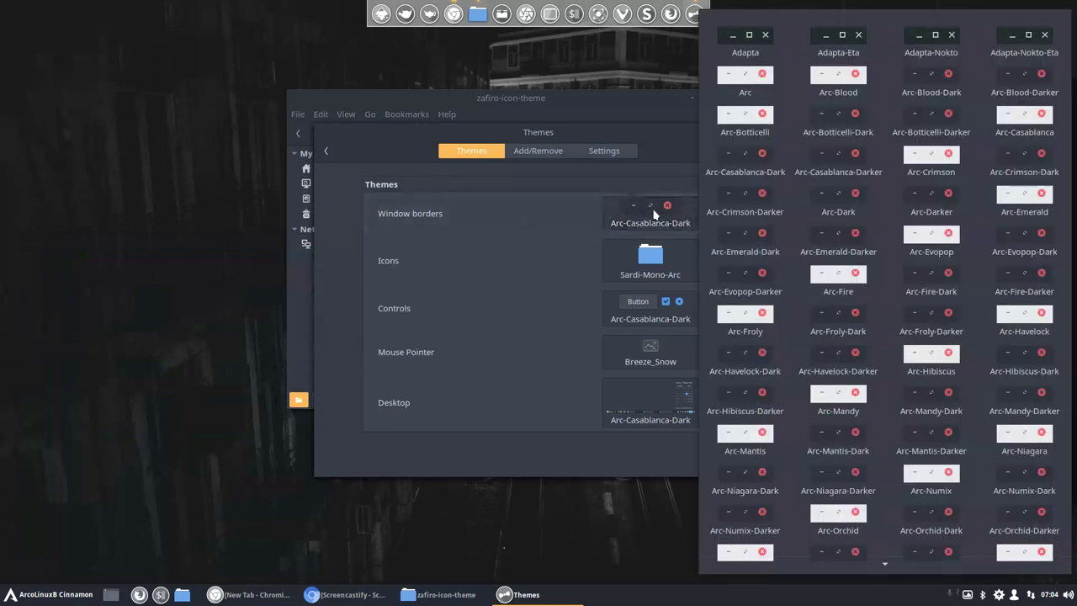
pyautogui.click(358, 109)
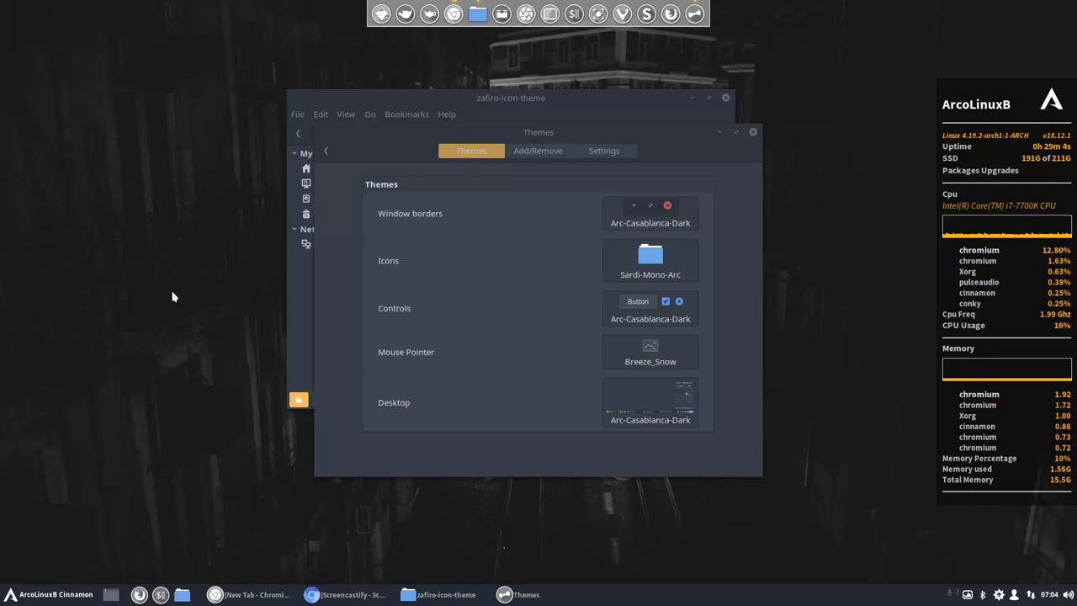
# Switch the desktop to another wallpaper and rearrange the Nemo and Themes windows so both can be seen
pyautogui.click(968, 595)
pyautogui.click(993, 355)
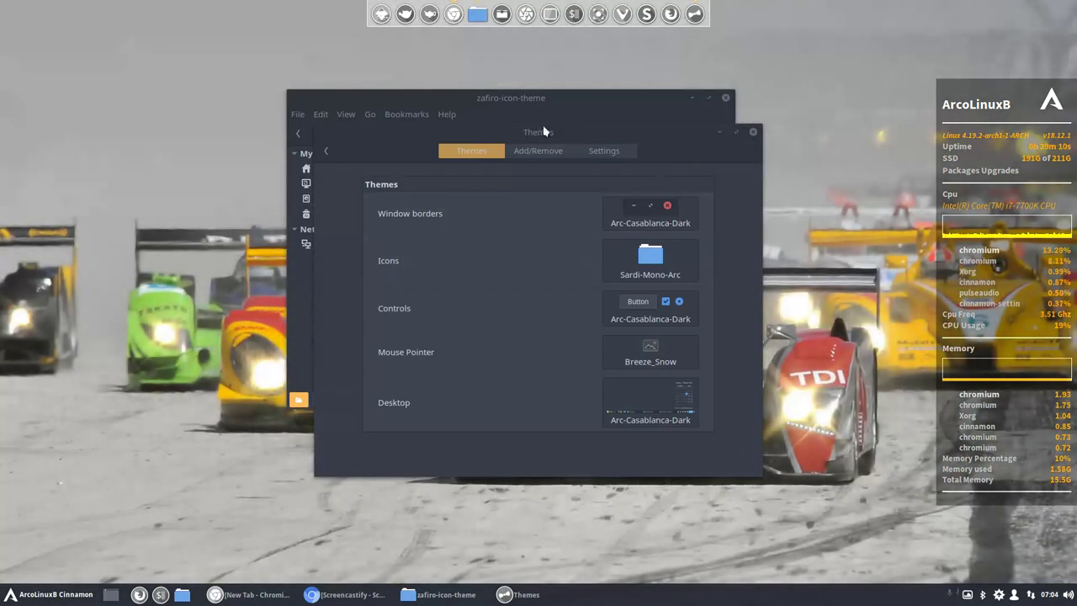
pyautogui.moveTo(544, 132); pyautogui.dragTo(608, 428)
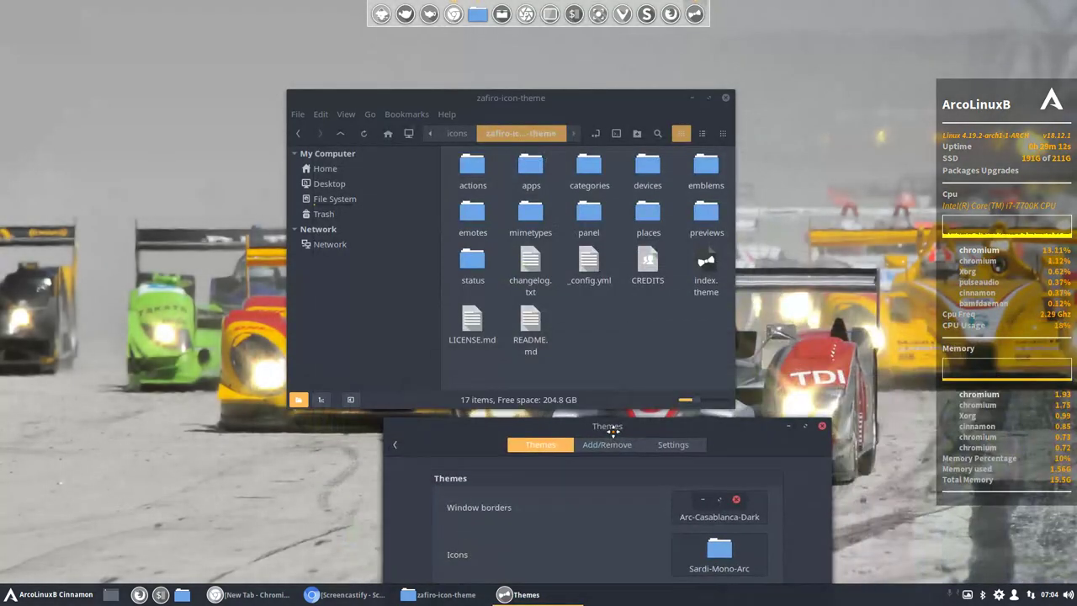
pyautogui.moveTo(493, 99); pyautogui.dragTo(315, 67)
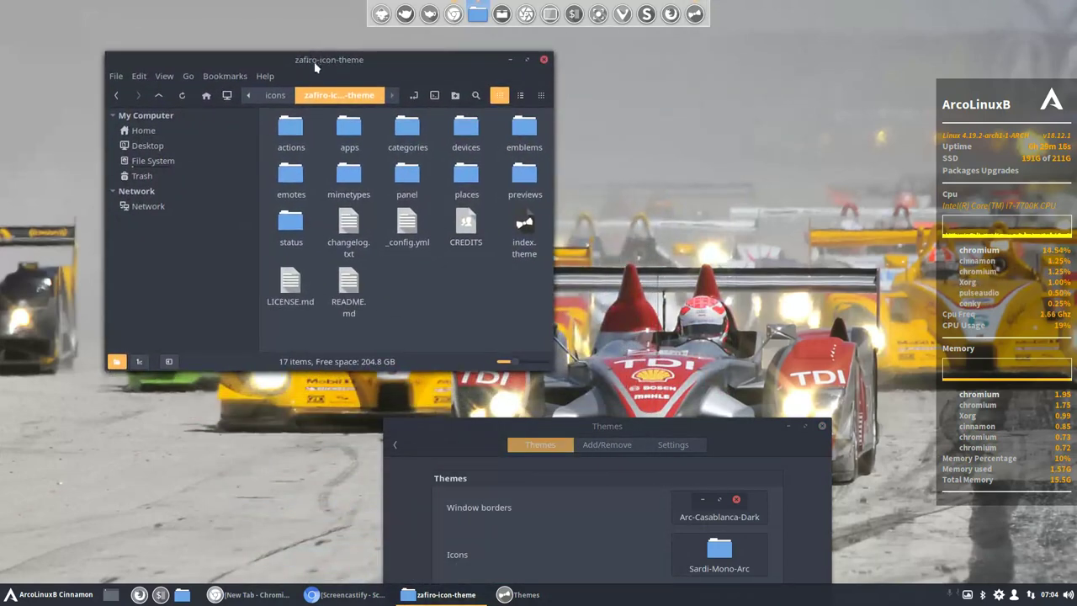
pyautogui.moveTo(677, 432); pyautogui.dragTo(661, 225)
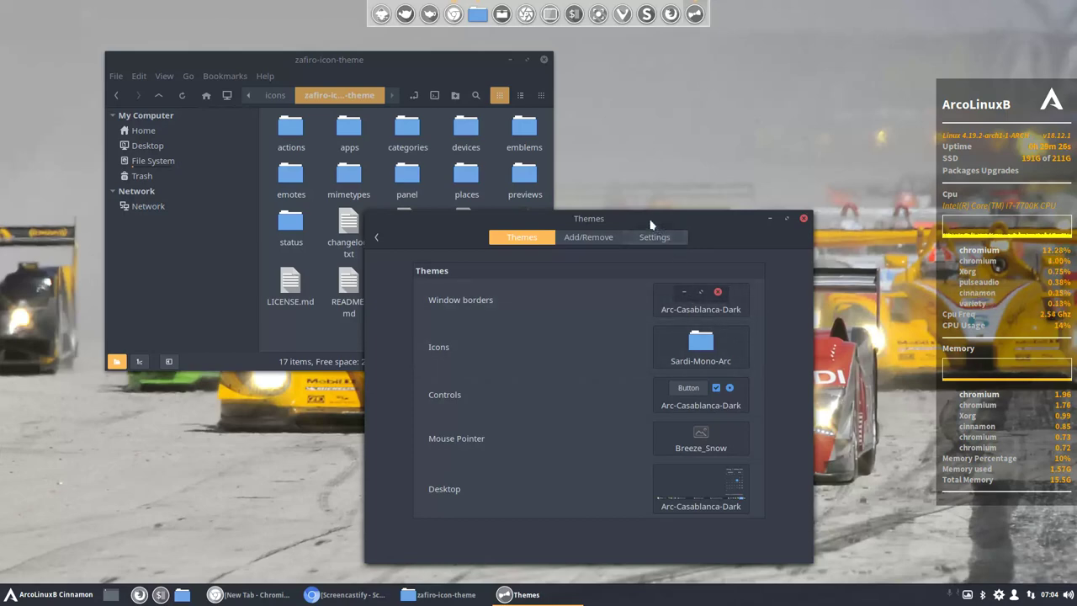
pyautogui.moveTo(643, 219); pyautogui.dragTo(704, 201)
# Review the window border themes and the miscellaneous theme options without changing any, and close System Settings
pyautogui.click(768, 289)
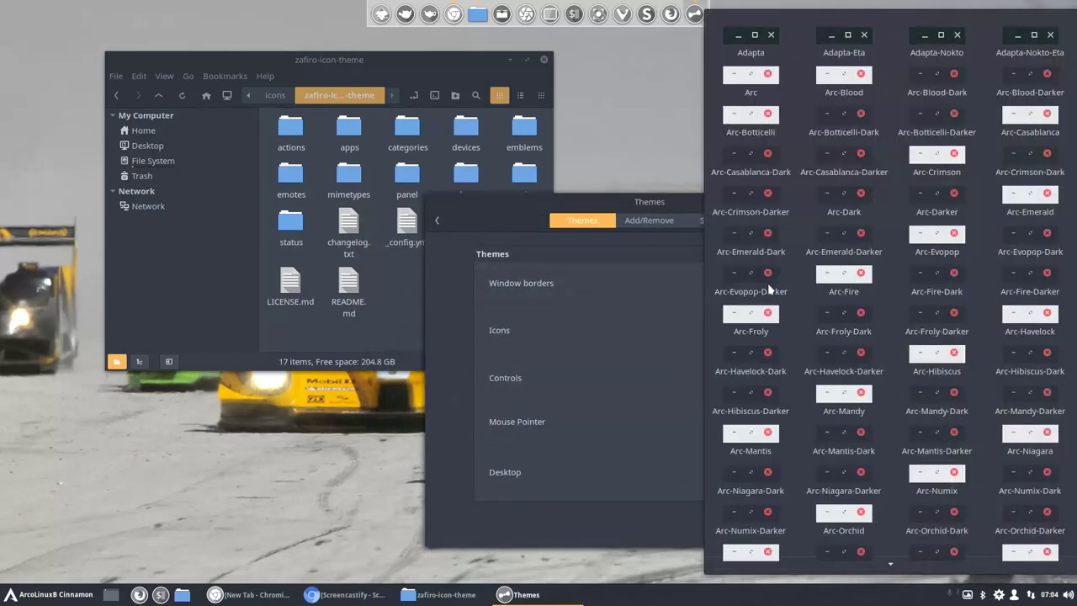
pyautogui.click(664, 310)
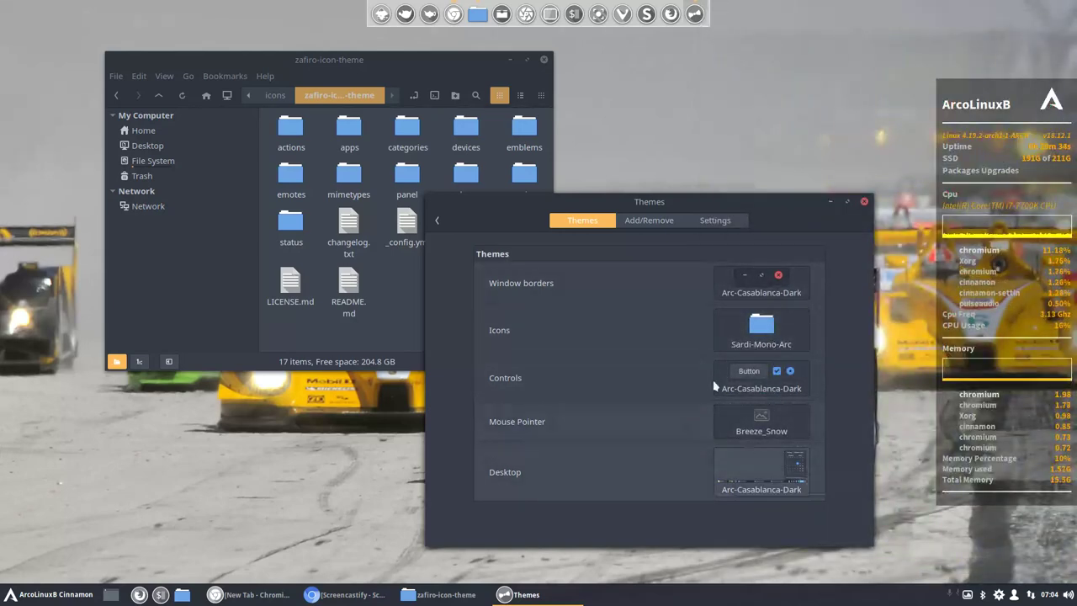
pyautogui.click(652, 223)
pyautogui.click(711, 222)
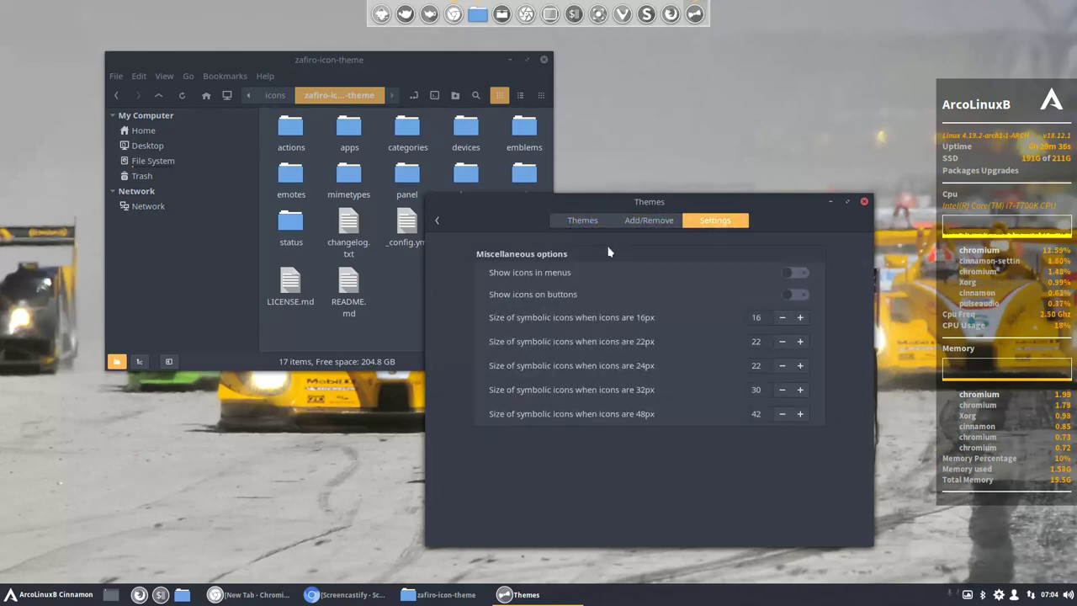
pyautogui.click(437, 220)
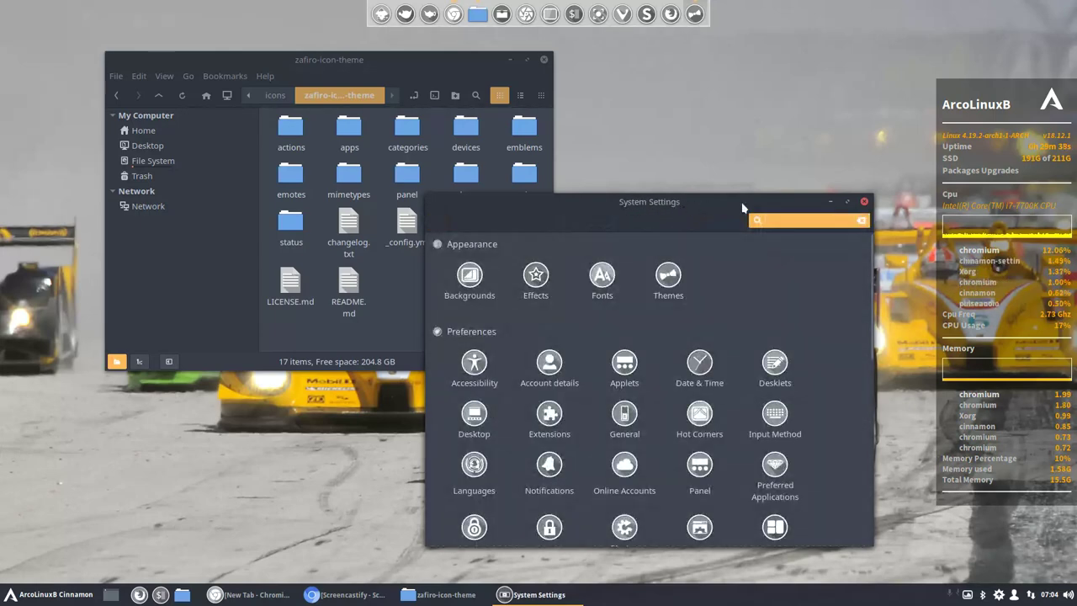
pyautogui.click(864, 201)
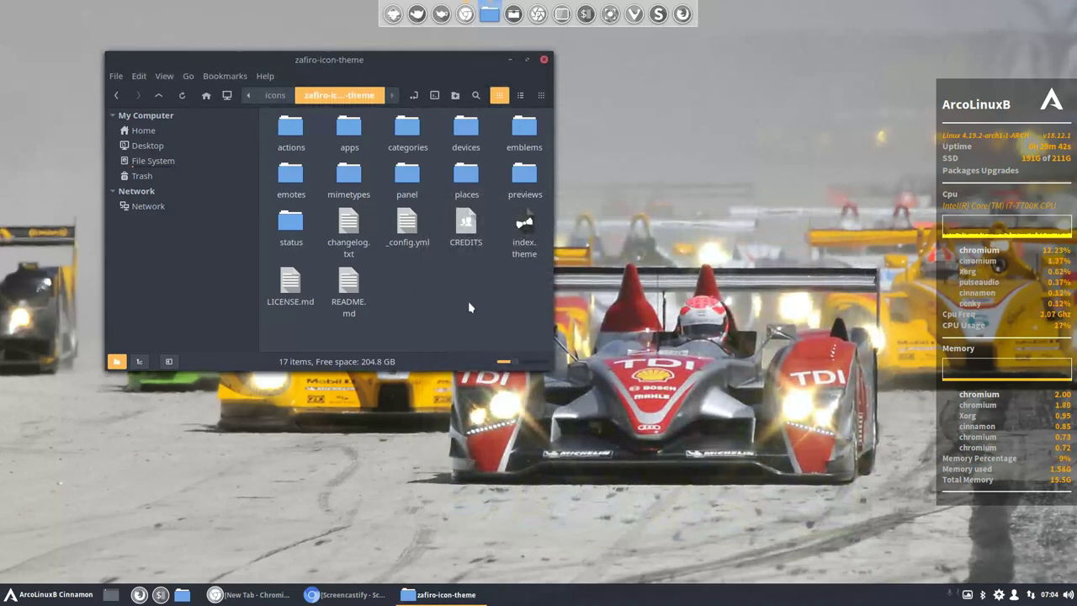
# Show the hidden files in the Home folder and maximize the Nemo window
pyautogui.click(155, 161)
pyautogui.click(143, 131)
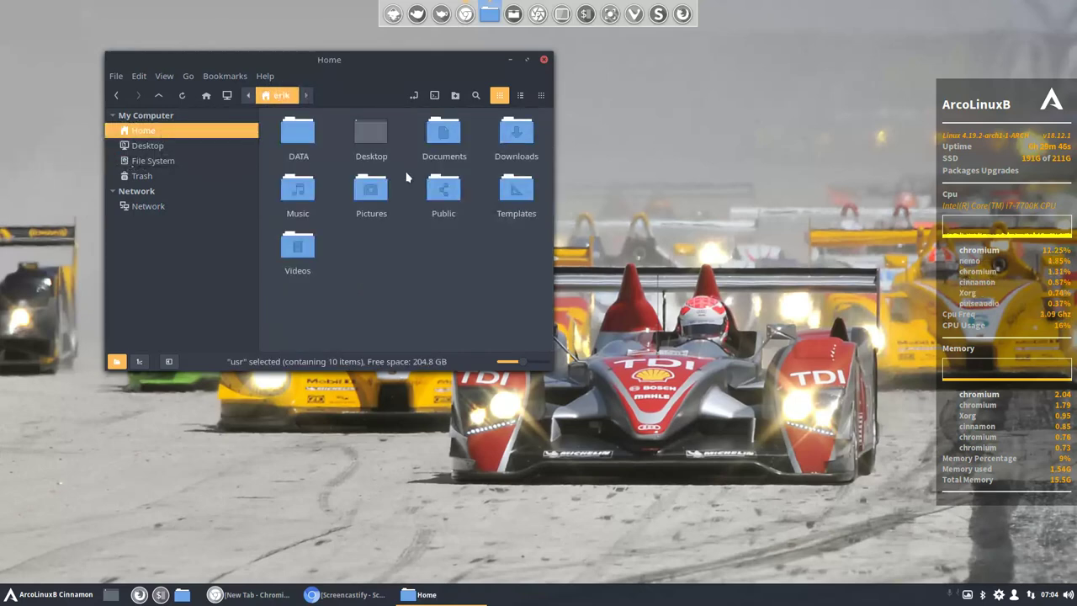
pyautogui.hotkey('ctrl', 'h')
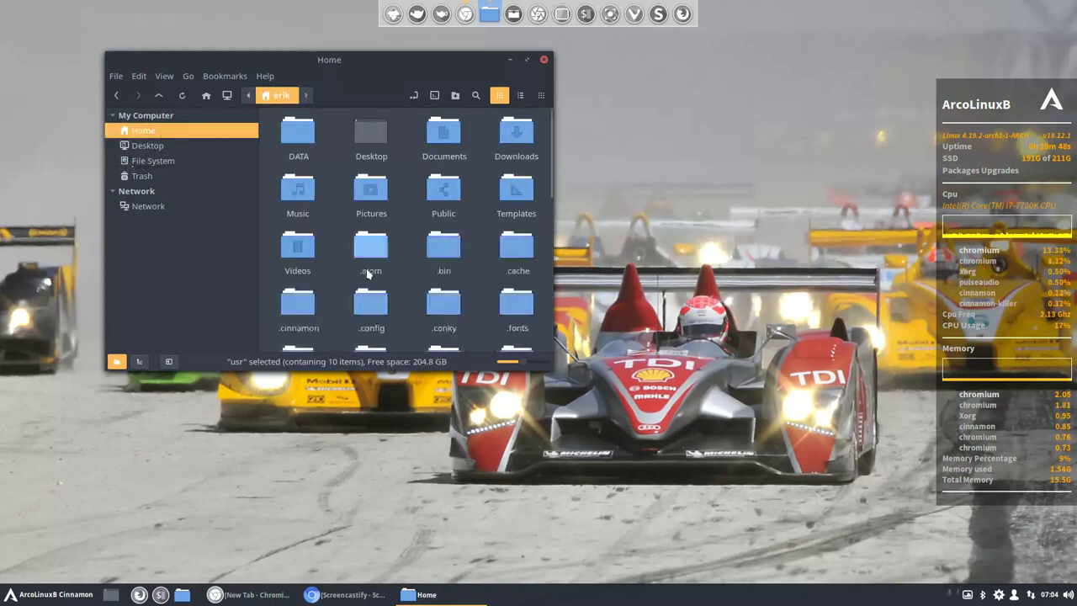
pyautogui.click(527, 59)
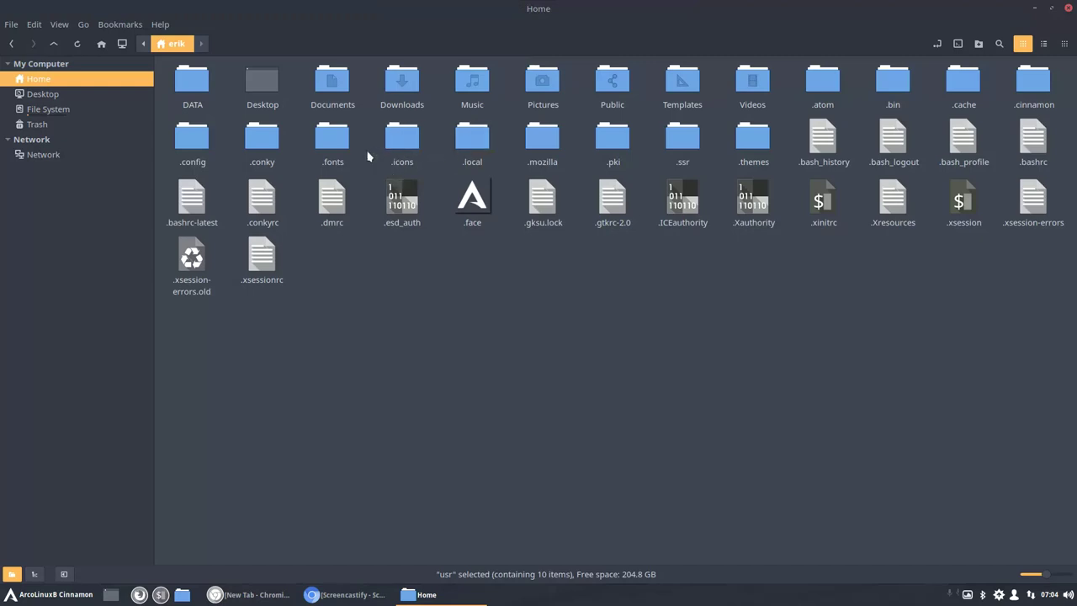
# Look inside the .conky folder in Home, and open the conky folder inside .config
pyautogui.doubleClick(265, 143)
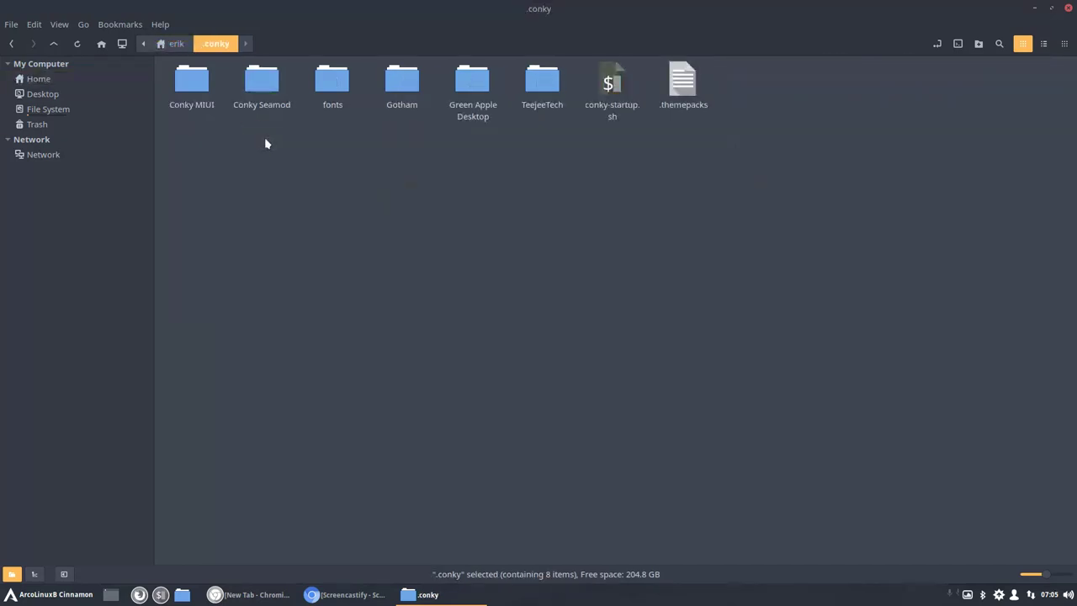
pyautogui.click(175, 43)
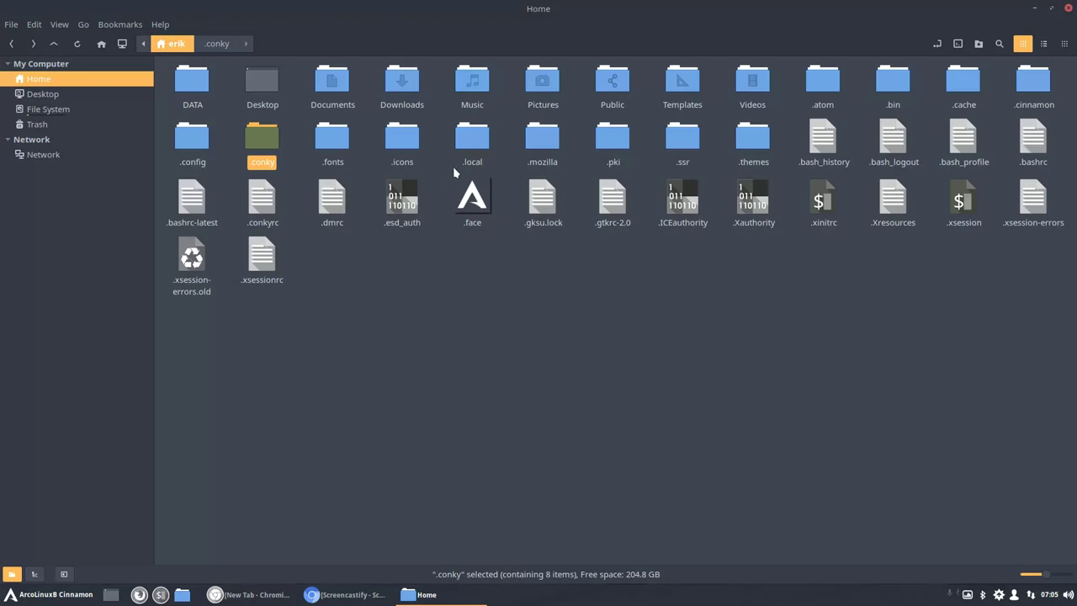
pyautogui.doubleClick(192, 139)
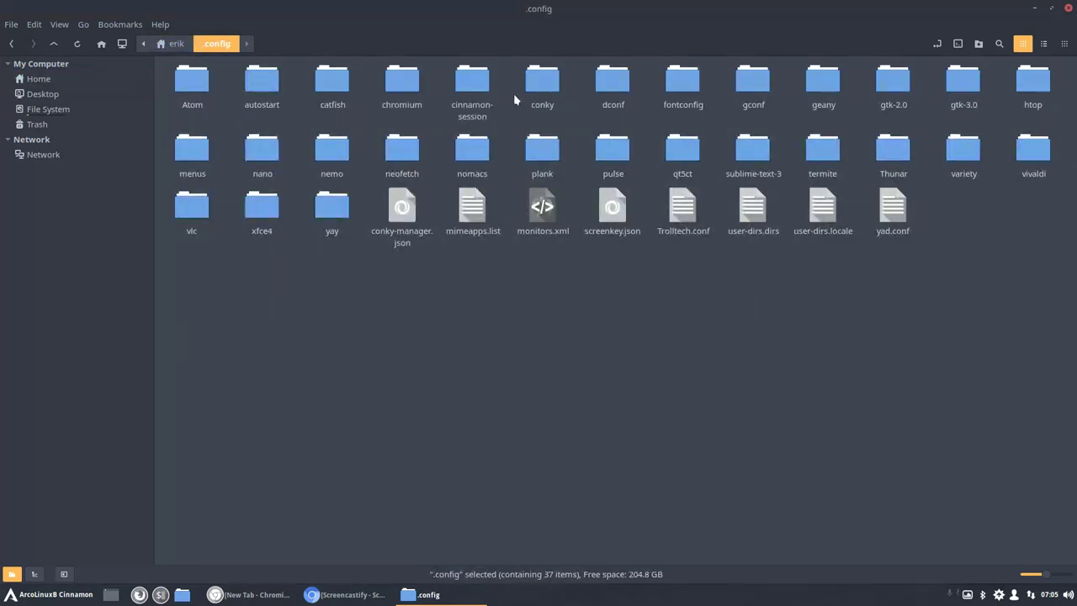
pyautogui.doubleClick(533, 80)
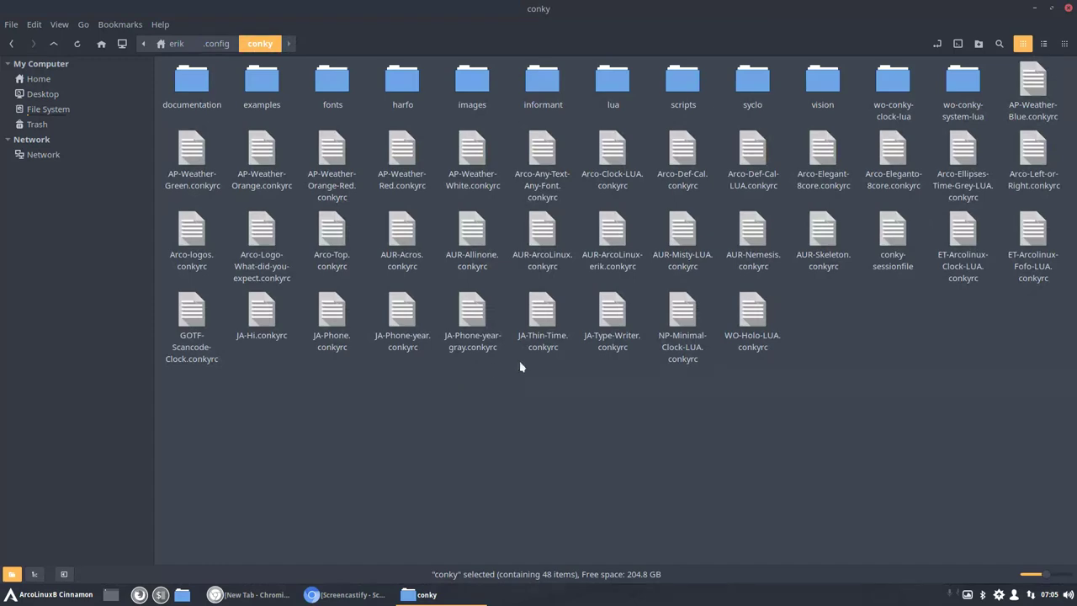
# Tile the Nemo window and widen it up to the desktop's conky display, and point out the AUR-ArcoLinux conkyrc files
pyautogui.moveTo(557, 17); pyautogui.dragTo(1, 250)
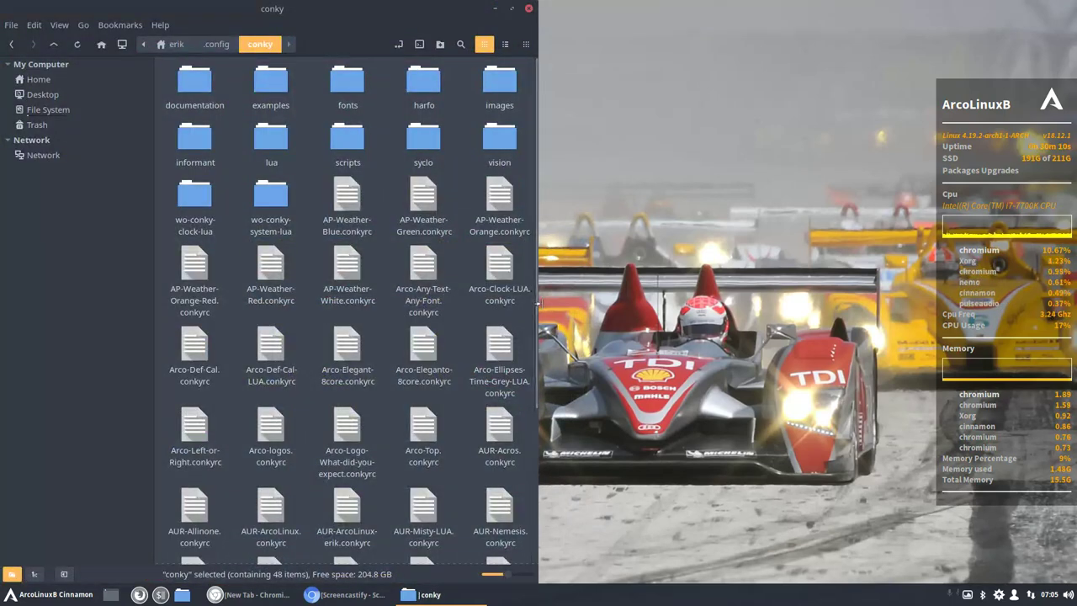
pyautogui.moveTo(537, 295); pyautogui.dragTo(921, 286)
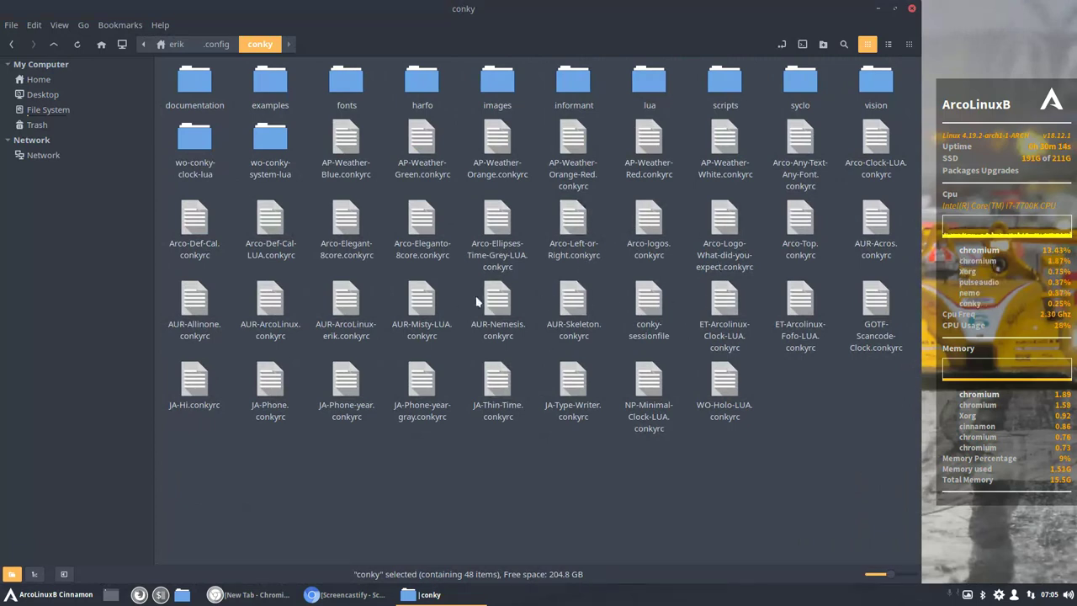
pyautogui.click(269, 302)
pyautogui.click(233, 294)
pyautogui.moveTo(235, 286); pyautogui.dragTo(384, 362)
pyautogui.click(381, 295)
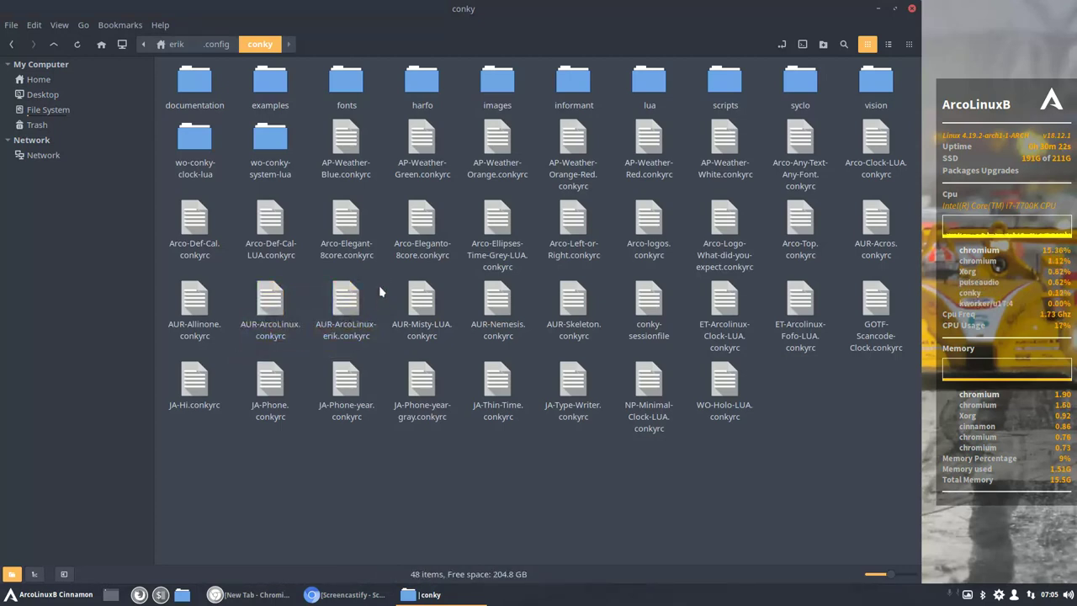
pyautogui.click(353, 315)
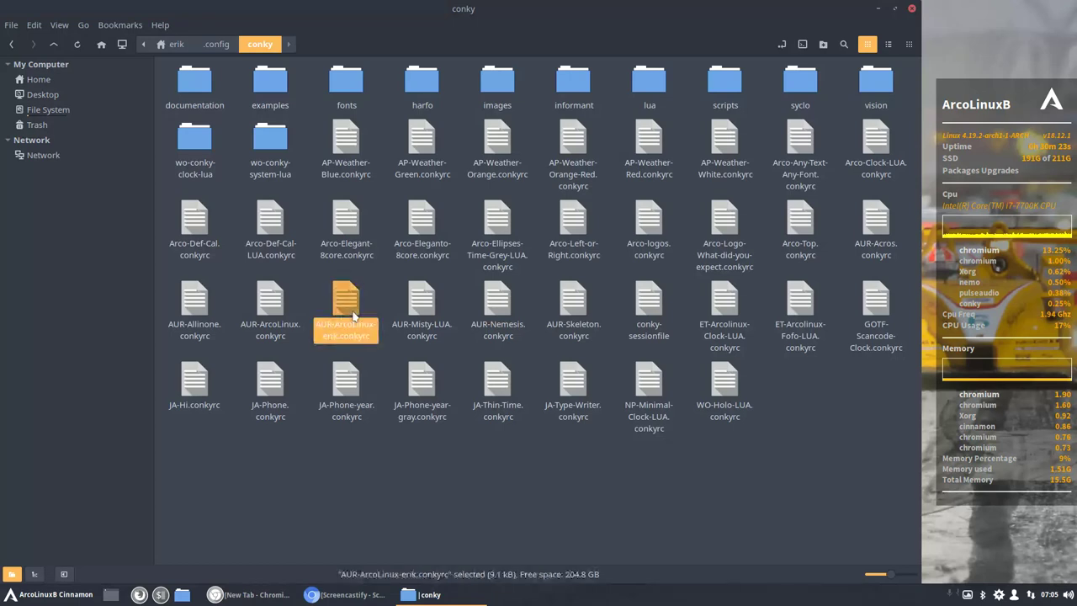
pyautogui.click(272, 313)
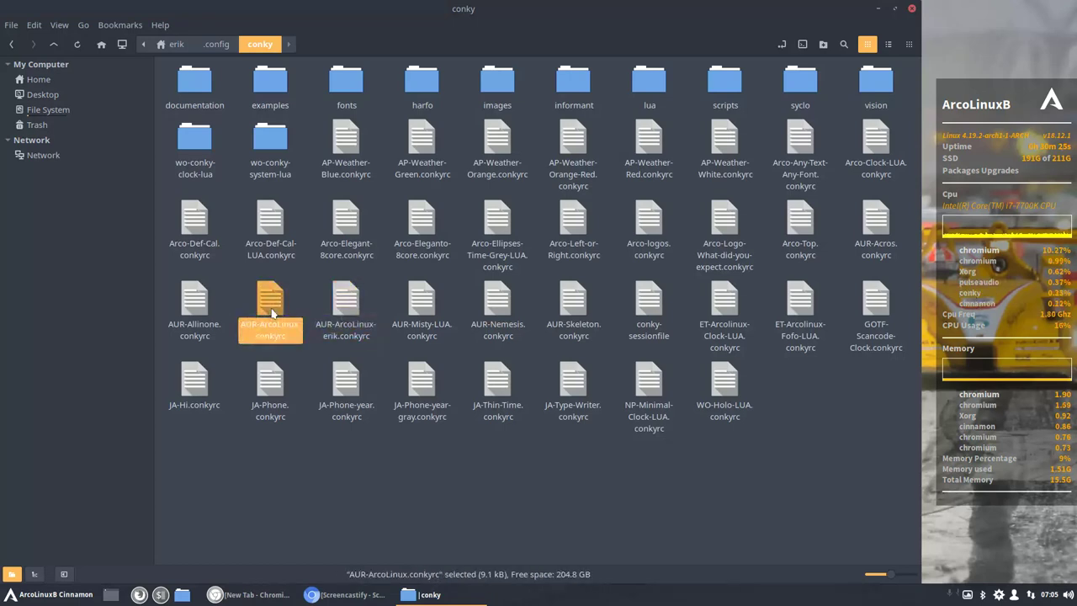
pyautogui.click(294, 353)
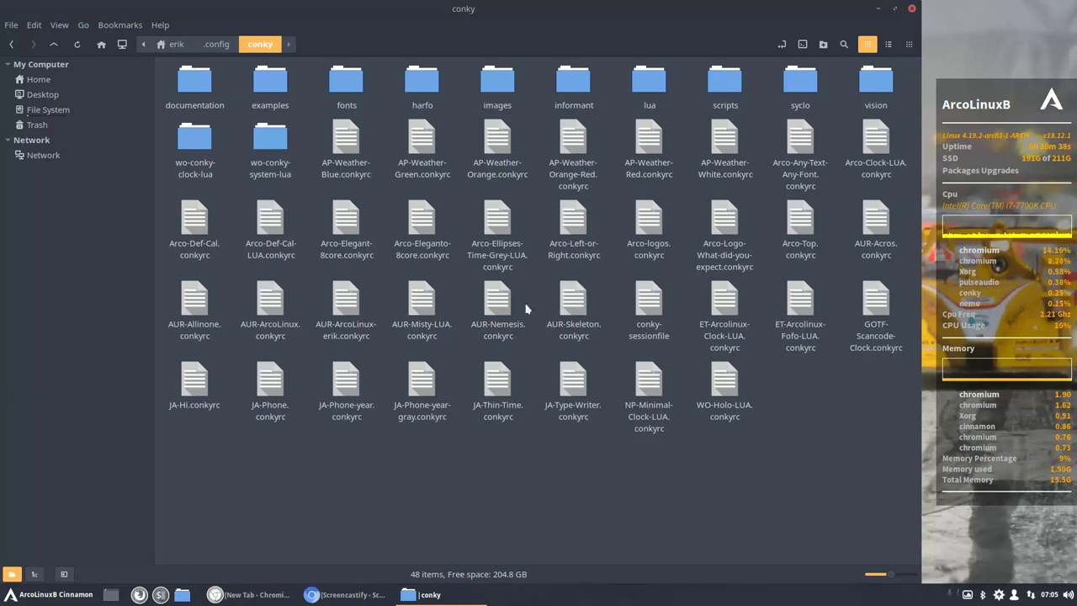
# Duplicate AUR-ArcoLinux.conkyrc within the conky folder
pyautogui.click(274, 303)
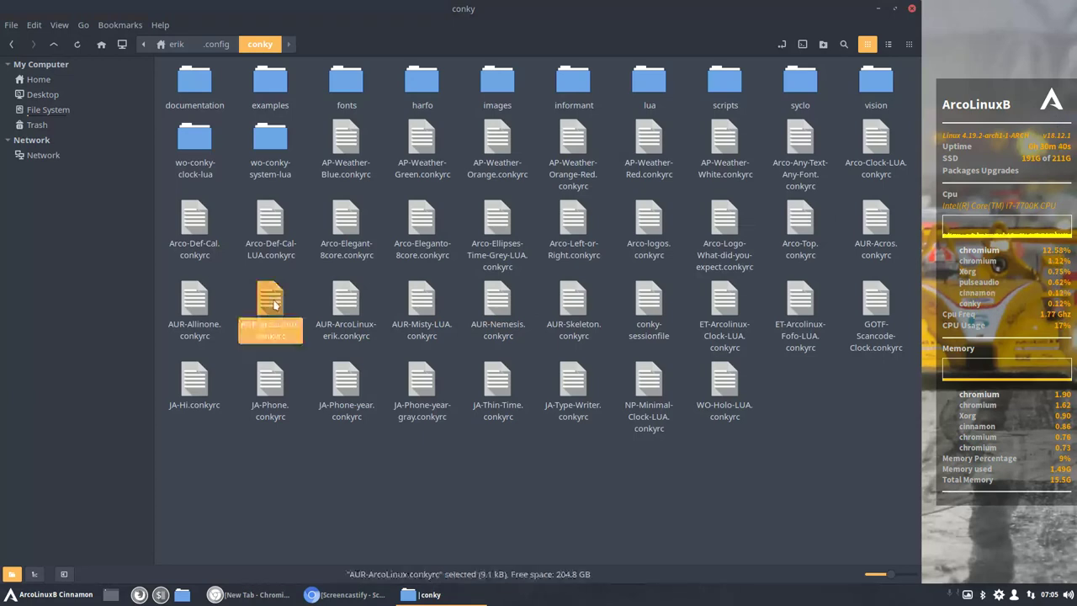
pyautogui.hotkey('ctrl', 'c')
pyautogui.hotkey('ctrl', 'v')
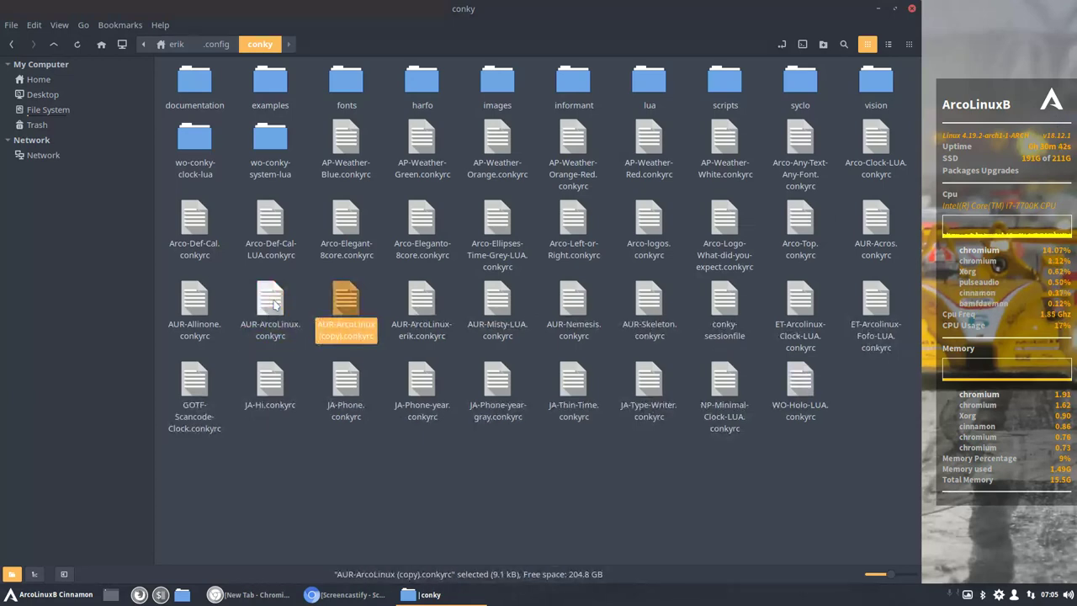
# Rename the copied conky file to AUR-ArcoLinux-test.conkyrc
pyautogui.press('F2')
pyautogui.press('Right')
pyautogui.press('BackSpace')
pyautogui.press('BackSpace')
pyautogui.press('BackSpace')
pyautogui.press('BackSpace')
pyautogui.press('BackSpace')
pyautogui.press('BackSpace')
pyautogui.press('BackSpace')
pyautogui.write('-')
pyautogui.write('test')
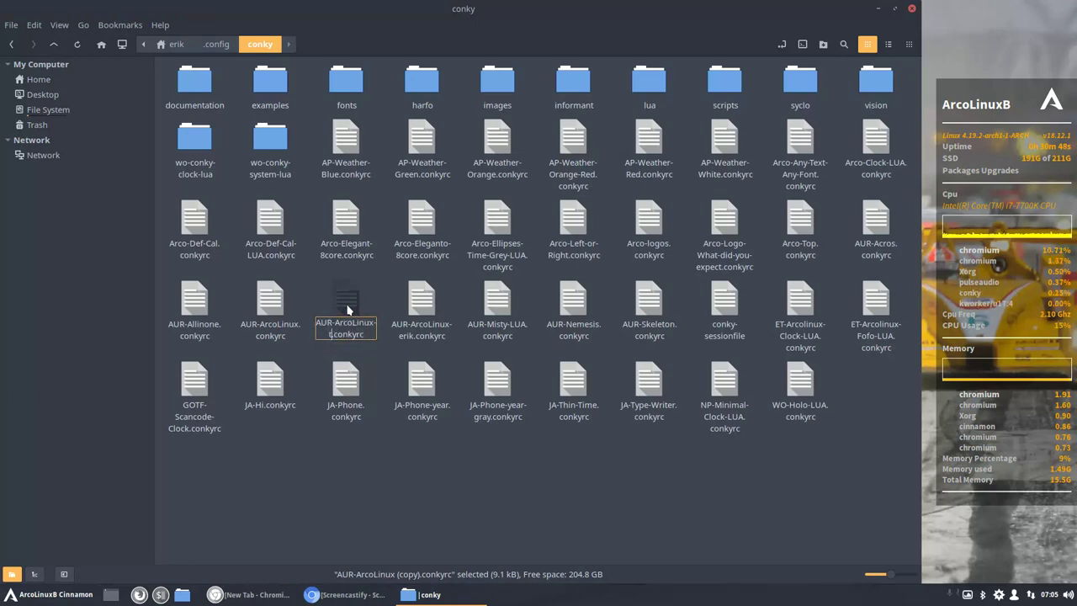
pyautogui.press('Return')
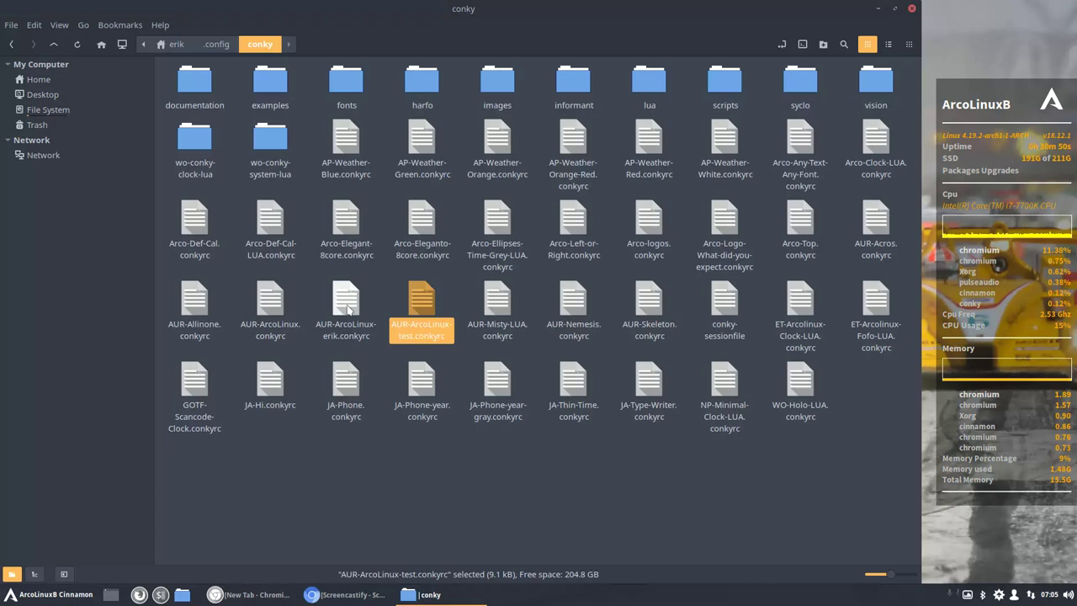
# Search the application menu for the conky tools and open ArcoLinux Conky Manager
pyautogui.click(12, 593)
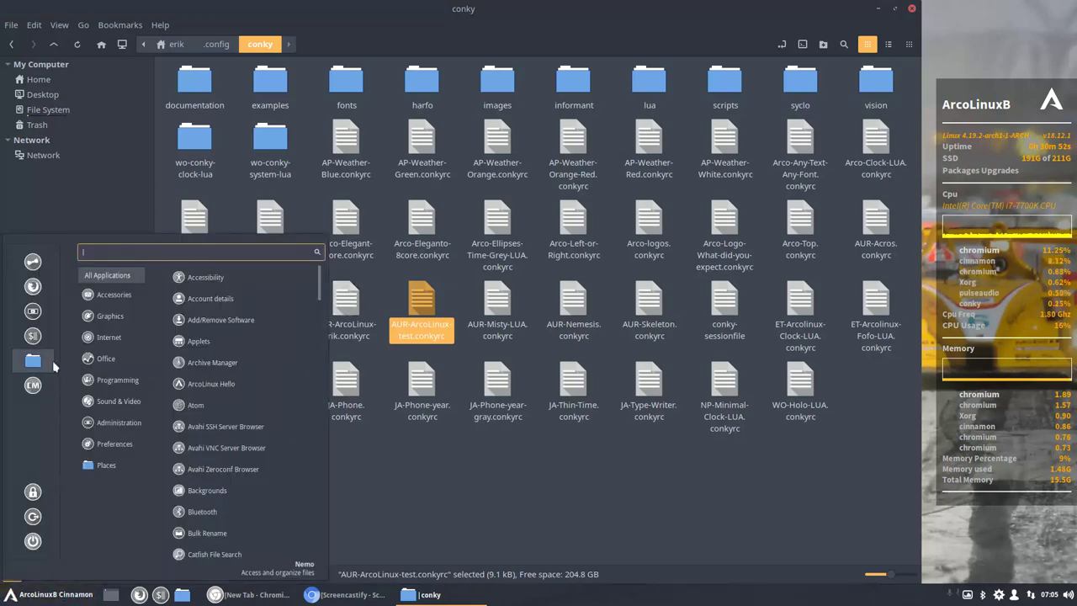
pyautogui.write('conk')
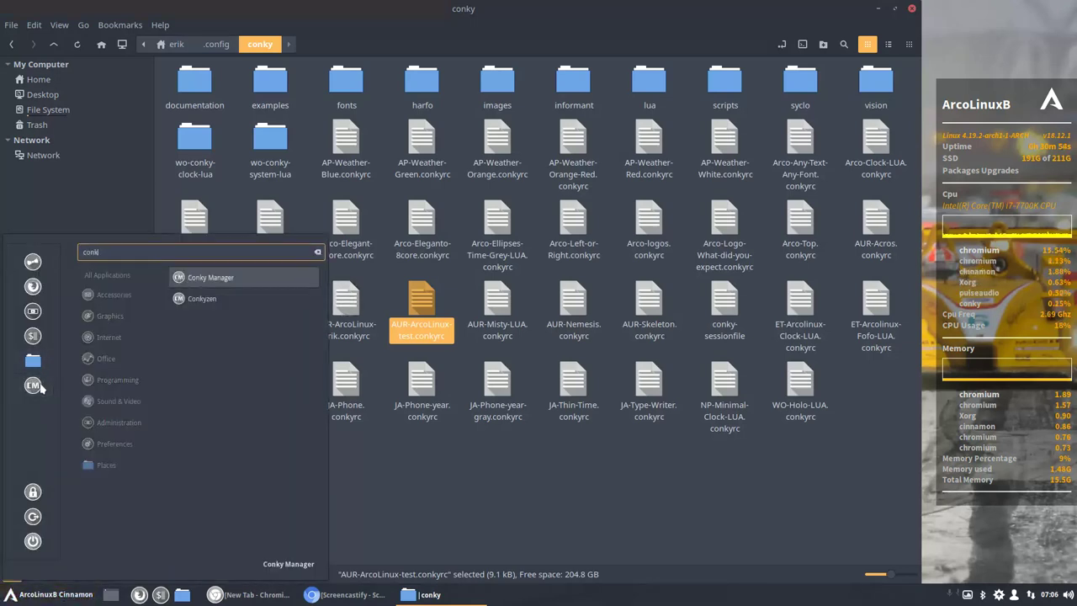
pyautogui.moveTo(209, 301); pyautogui.dragTo(33, 391)
pyautogui.click(37, 390)
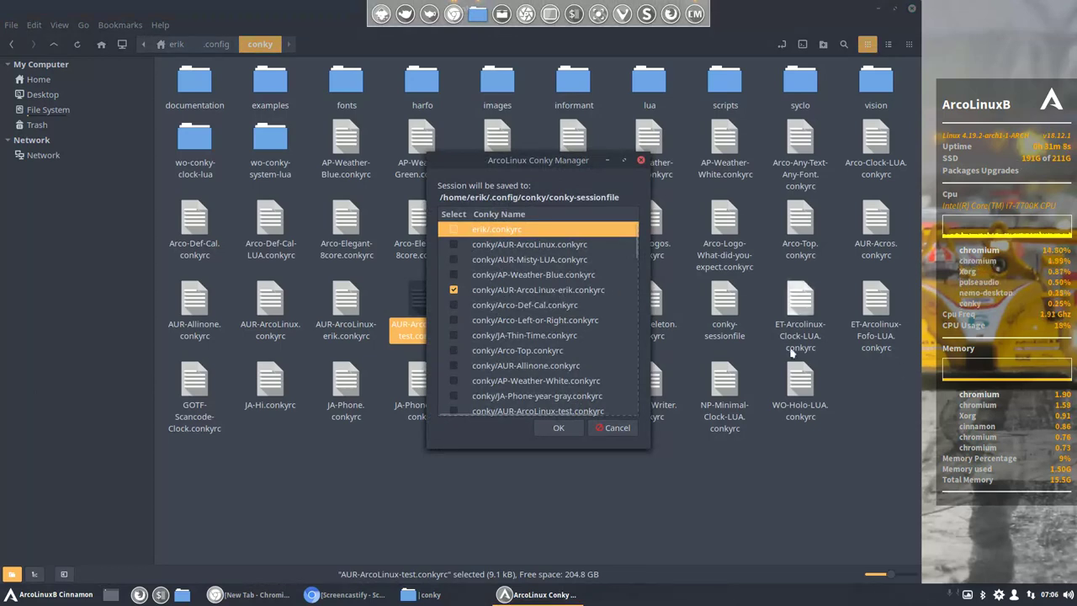
# Sort the conky list by name, disable the currently active conky, enable AUR-ArcoLinux-test.conkyrc instead, and apply the selection
pyautogui.click(511, 215)
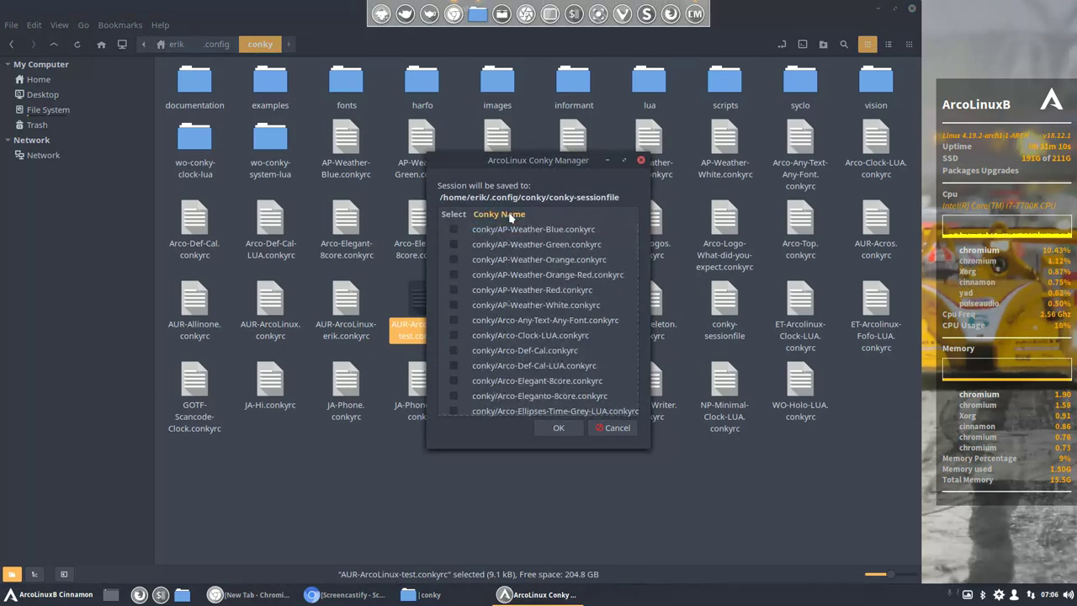
pyautogui.scroll(-5, 522, 286)
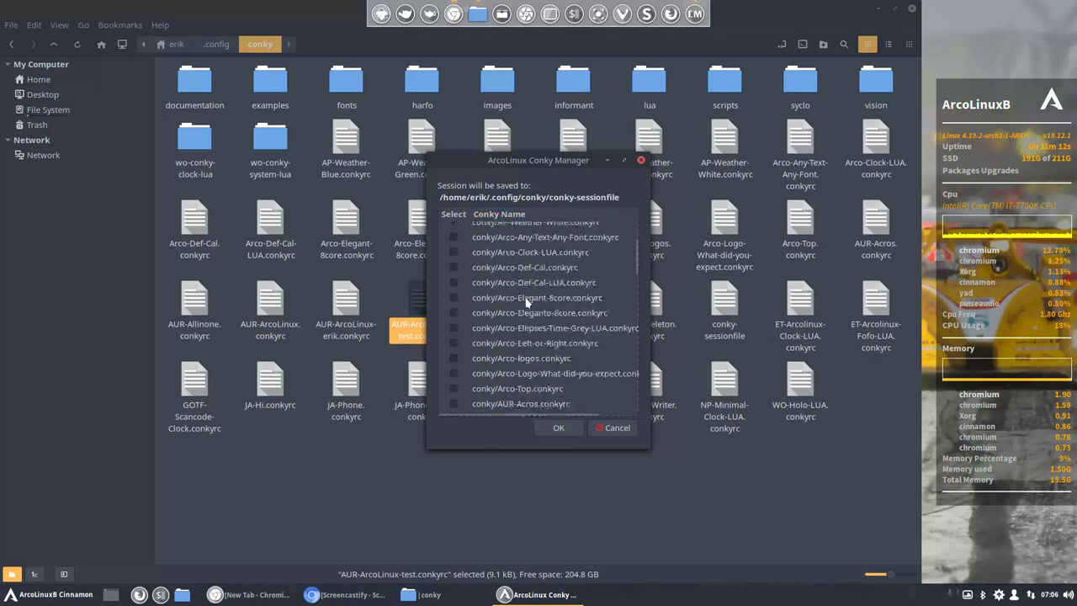
pyautogui.scroll(-2, 526, 300)
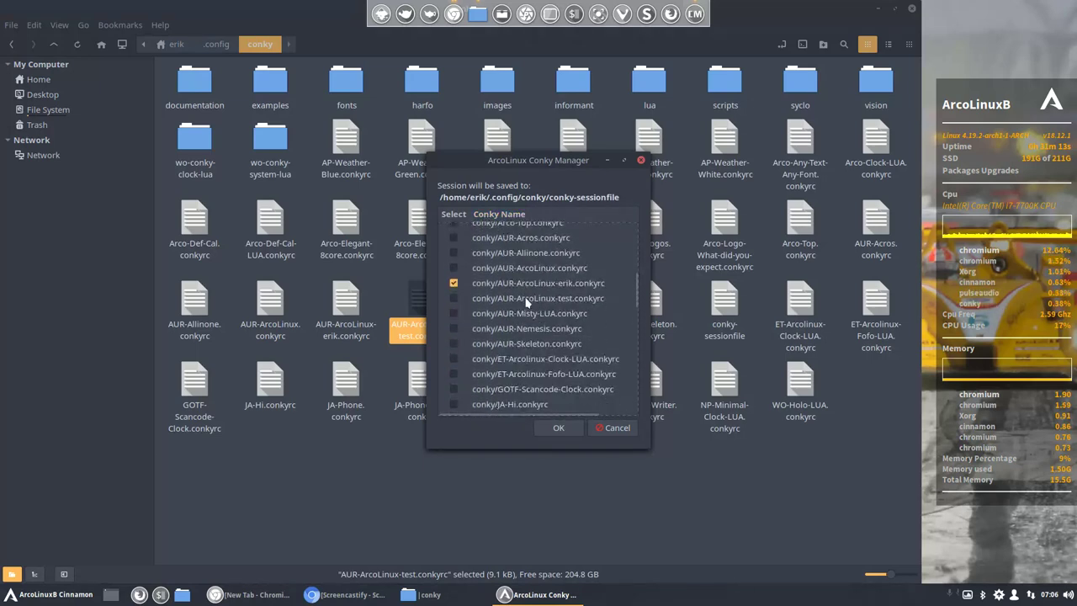
pyautogui.click(453, 285)
pyautogui.click(453, 298)
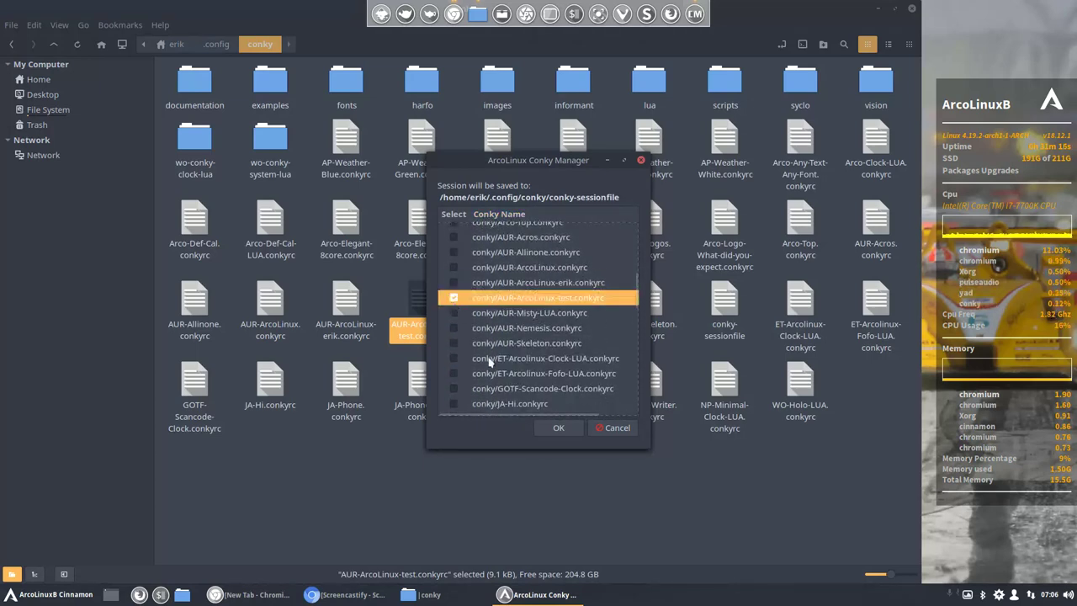
pyautogui.click(559, 428)
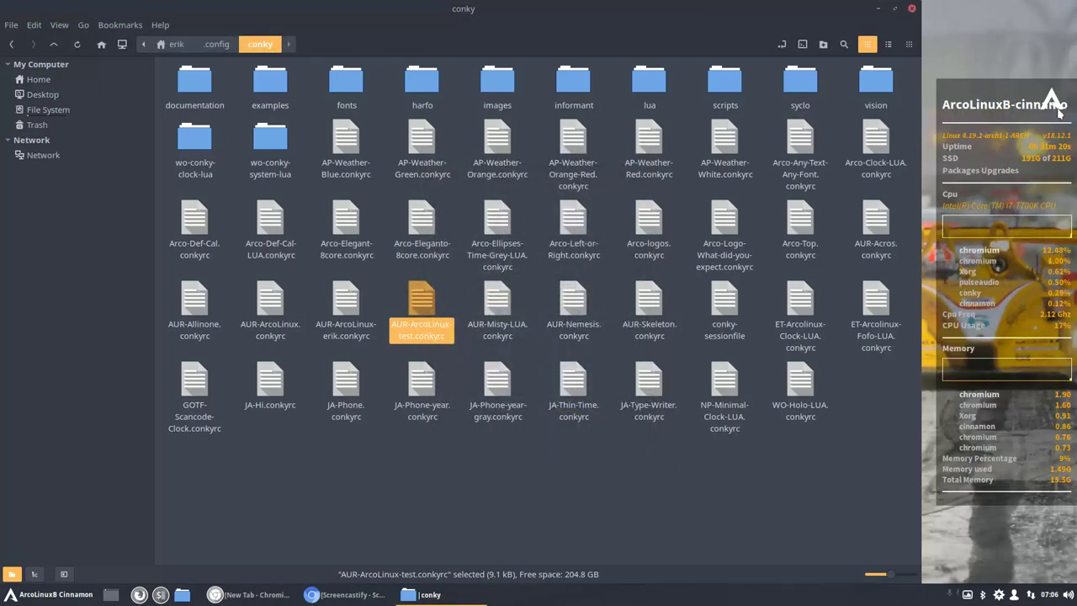
# Open AUR-ArcoLinux-test.conkyrc for editing and point out the start of the conky.text section and its image line
pyautogui.doubleClick(421, 311)
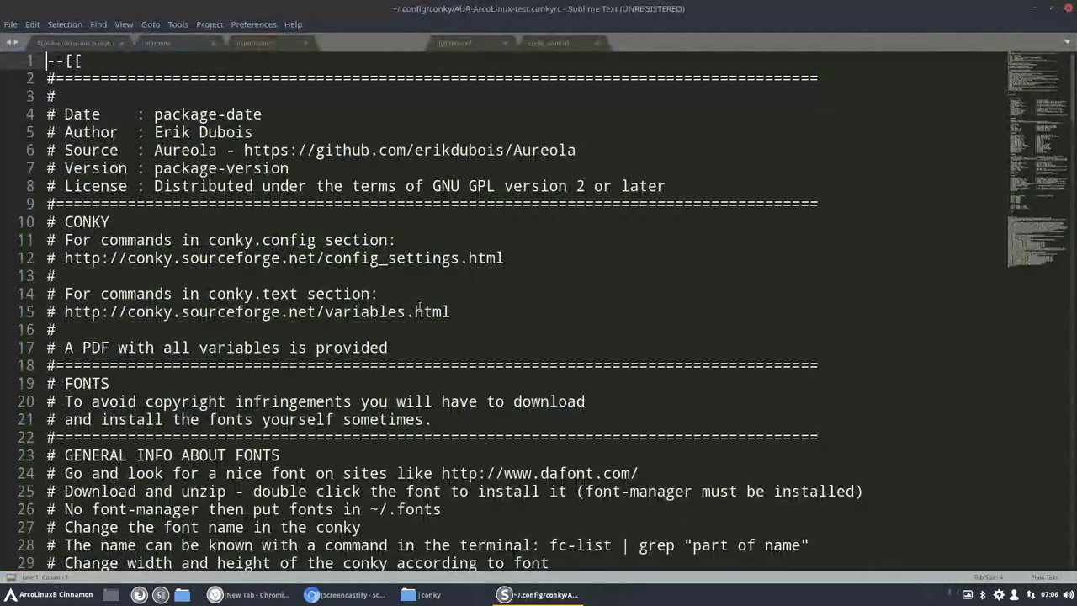
pyautogui.scroll(-10, 409, 316)
pyautogui.scroll(-20, 407, 320)
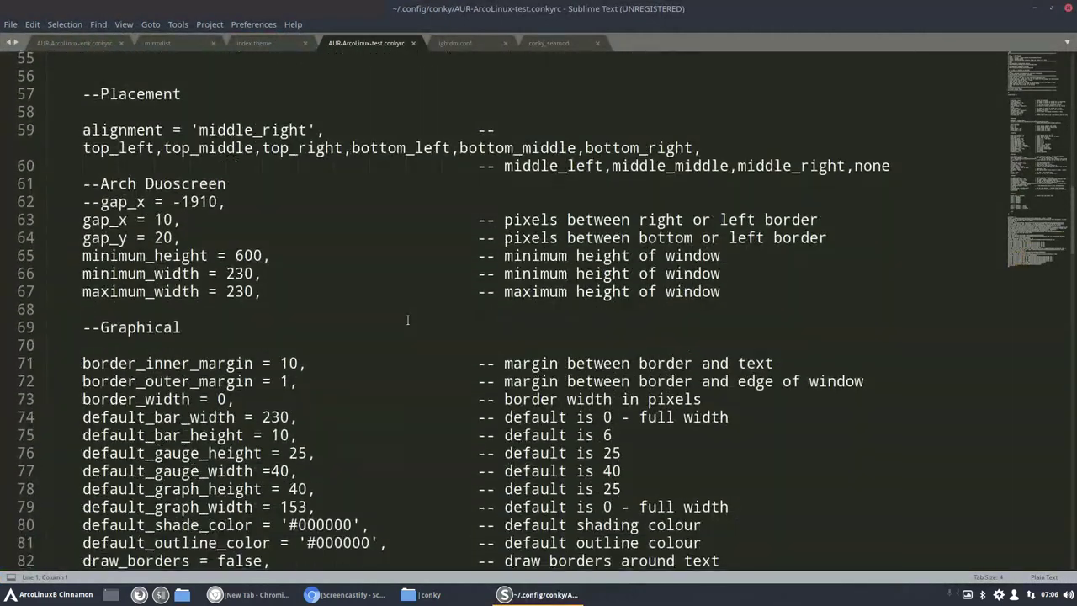
pyautogui.scroll(-10, 407, 320)
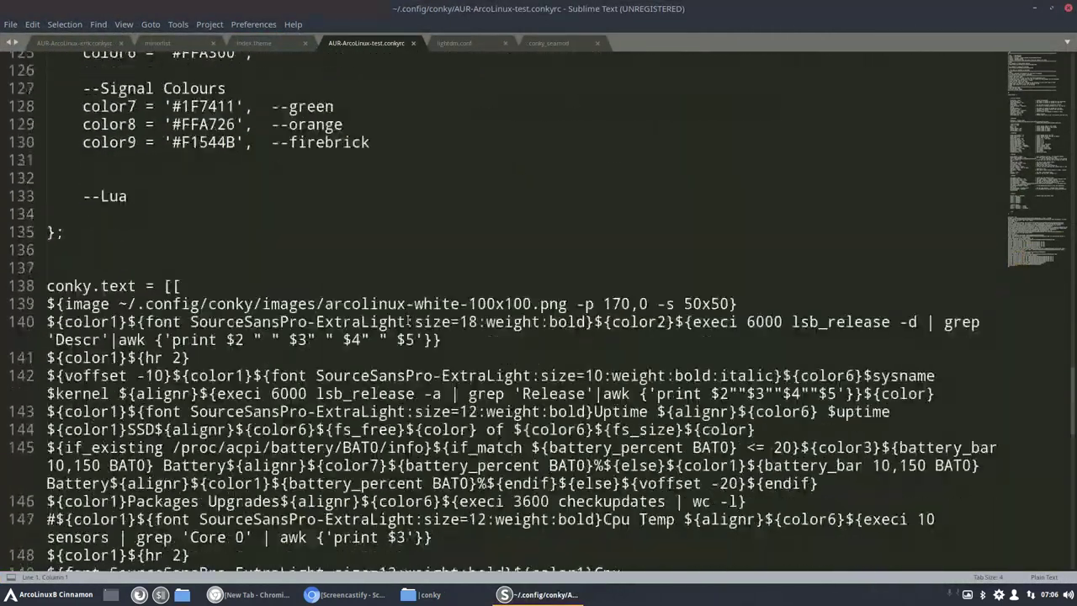
pyautogui.scroll(1, 407, 319)
pyautogui.moveTo(180, 169); pyautogui.dragTo(51, 169)
pyautogui.moveTo(744, 183); pyautogui.dragTo(47, 185)
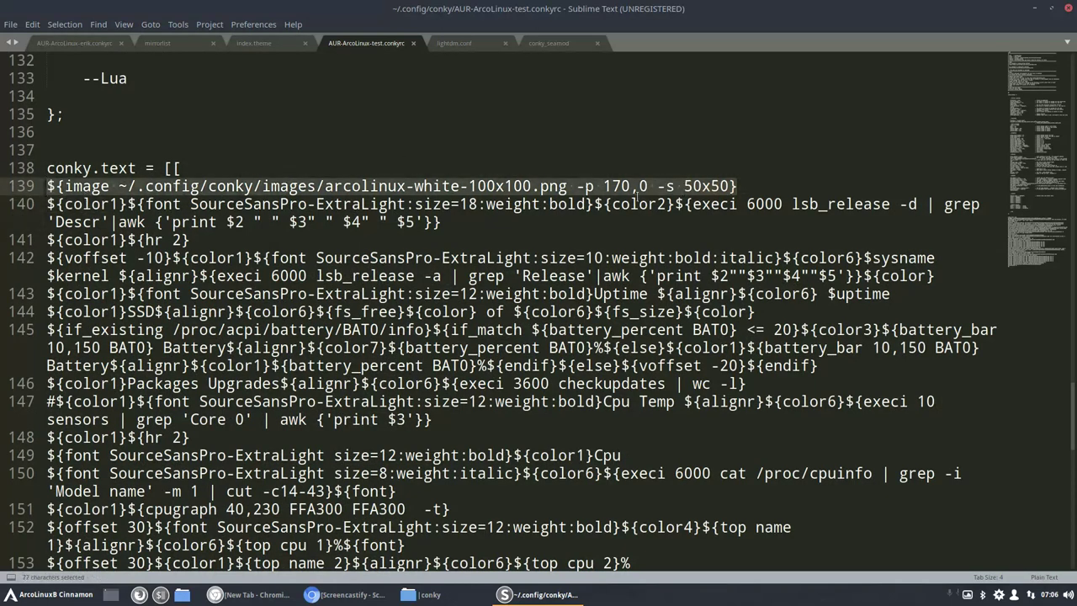
# Replace the lsb_release expression in the conky's title line with ArcoLinuxB, save the file, and close the editor and the file manager
pyautogui.moveTo(675, 204); pyautogui.dragTo(489, 230)
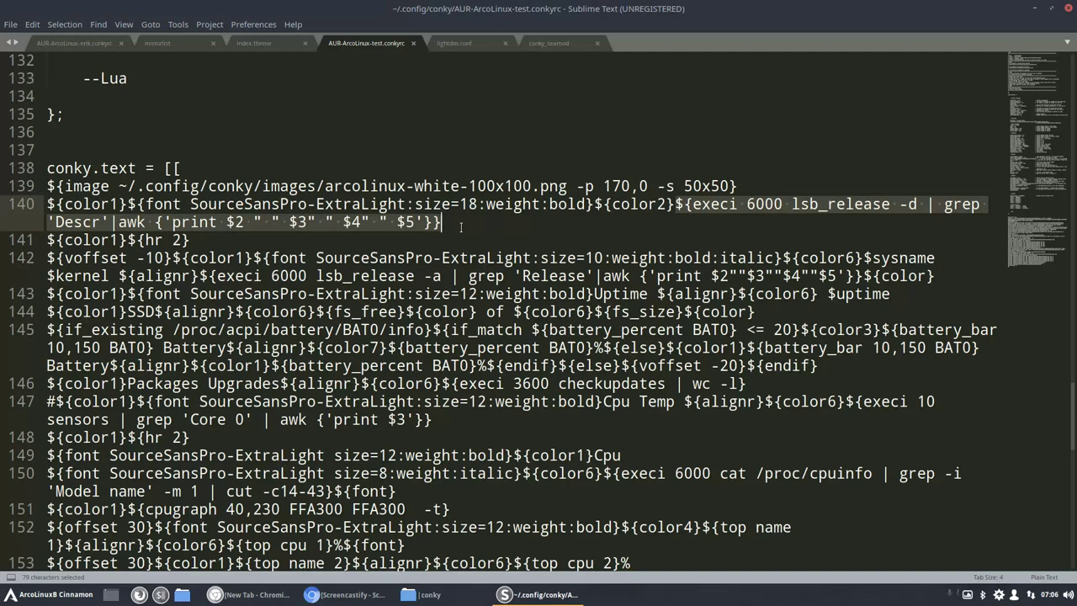
pyautogui.write('ArcoLinuxB')
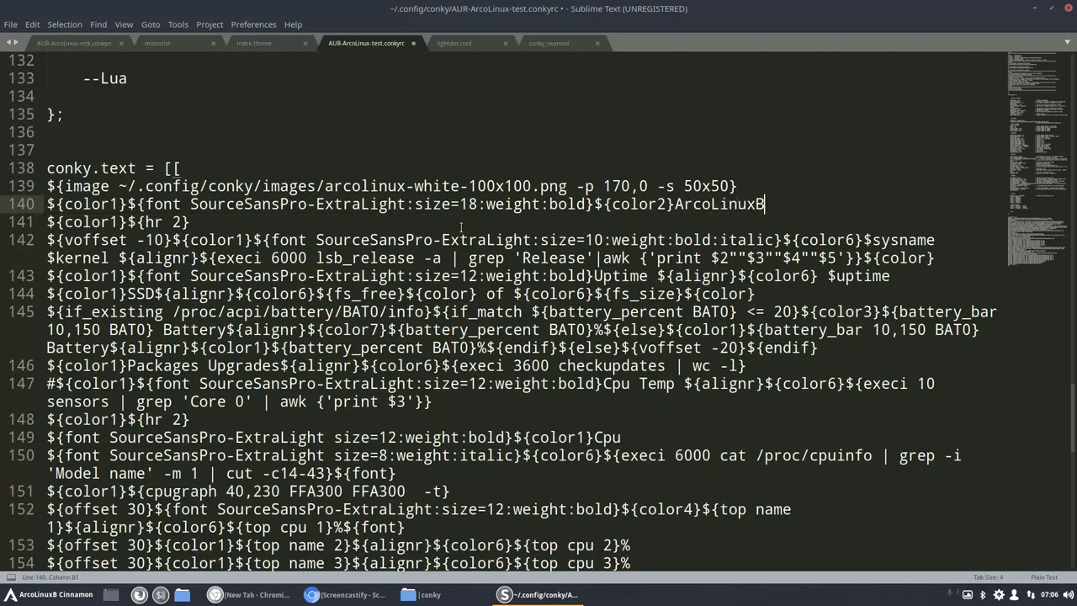
pyautogui.hotkey('ctrl', 's')
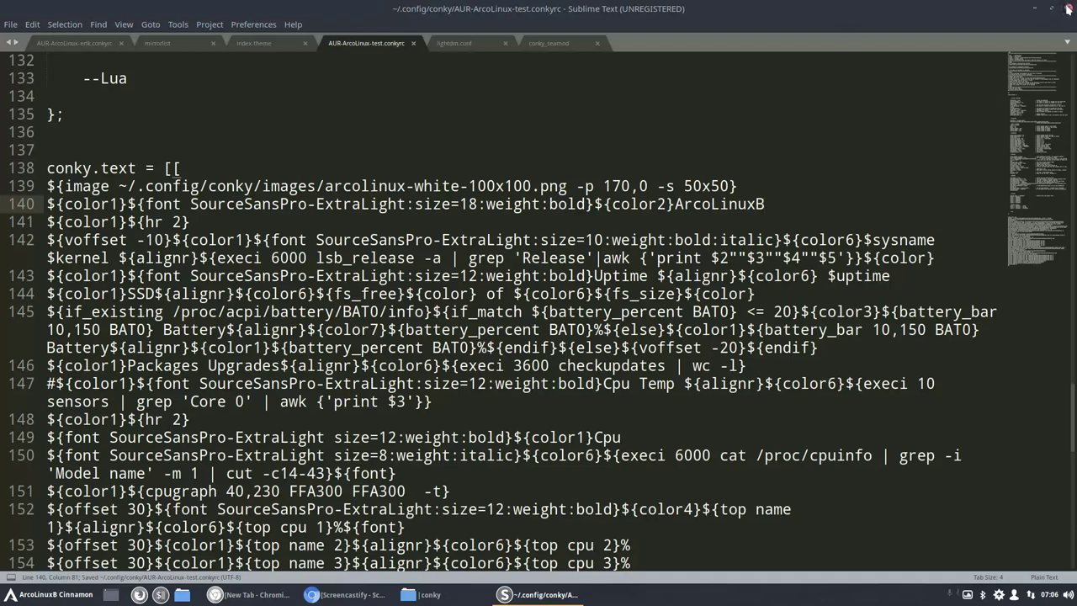
pyautogui.click(1068, 8)
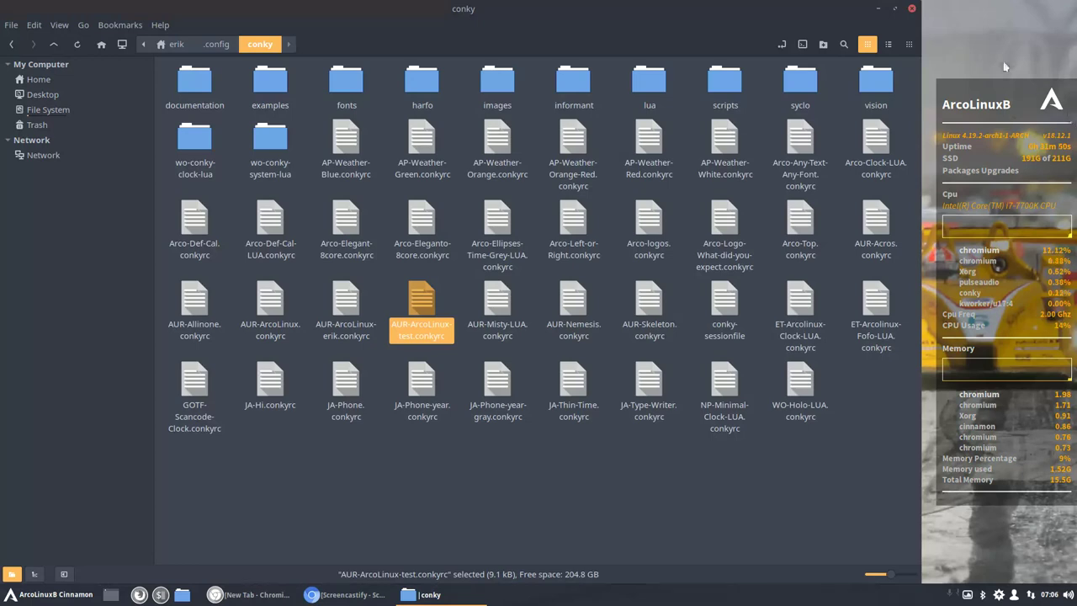
pyautogui.click(914, 8)
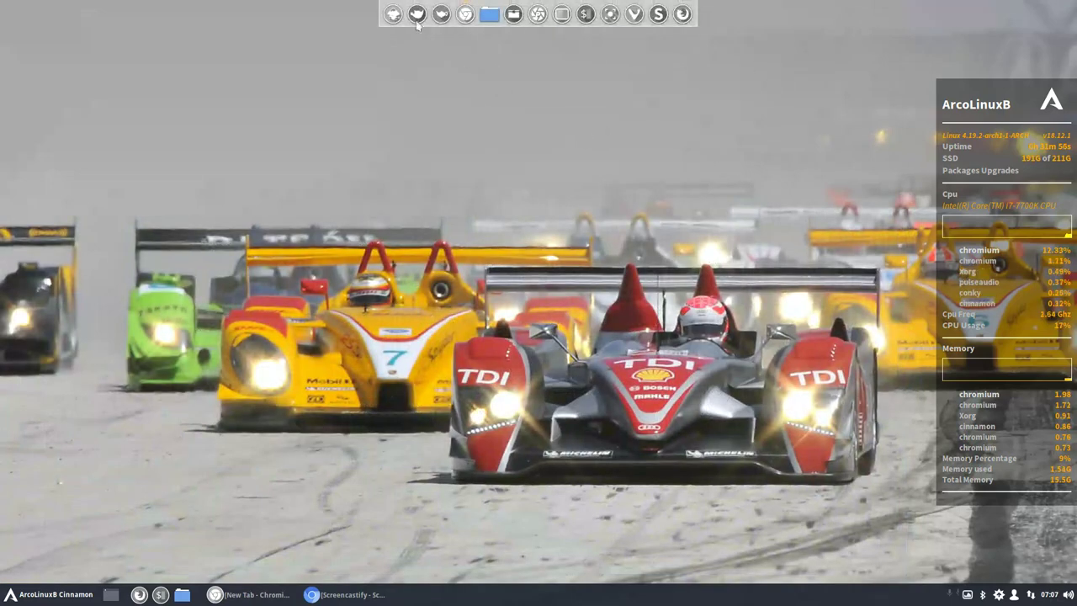
# Search the application menu for plank and launch the Plank dock
pyautogui.click(43, 595)
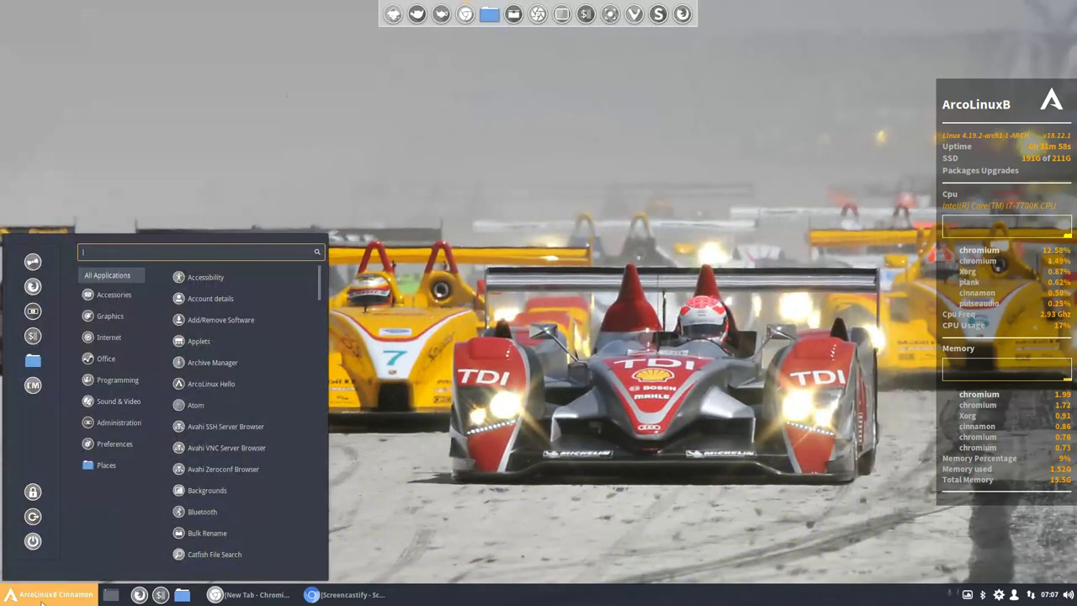
pyautogui.write('plank')
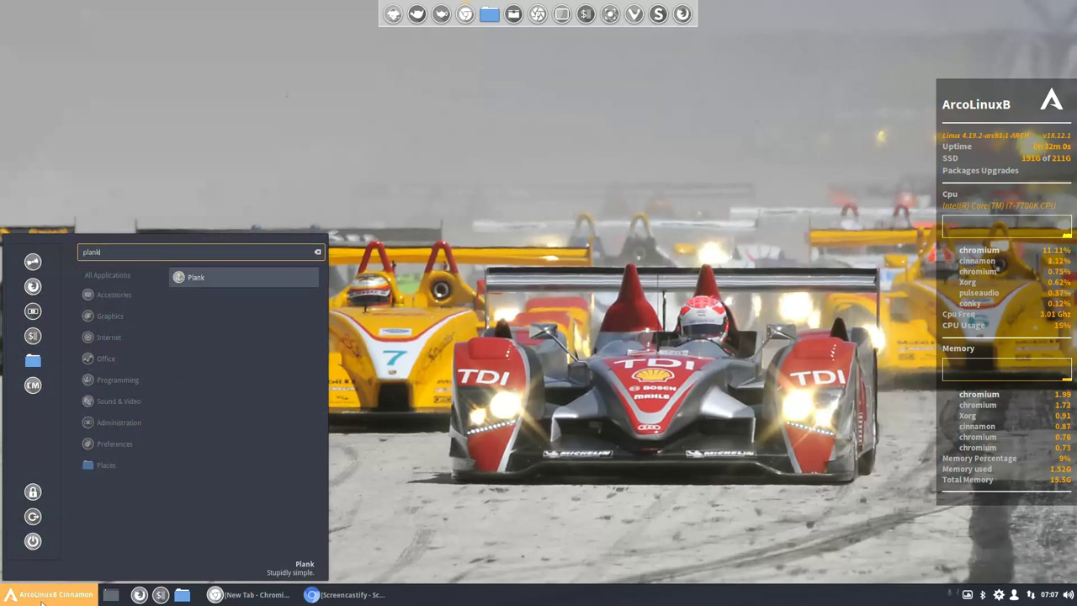
pyautogui.press('Return')
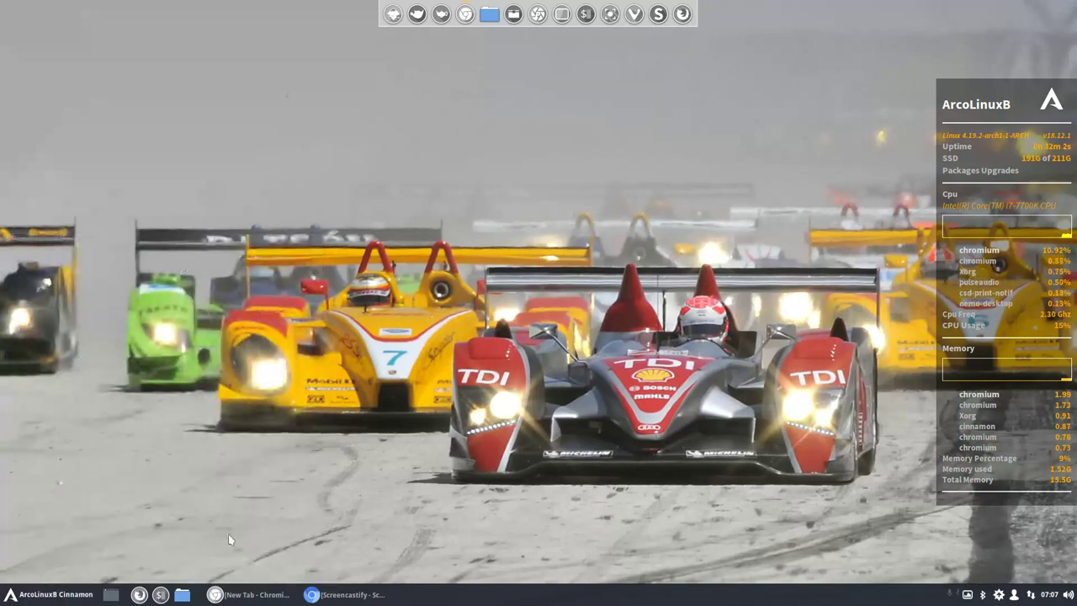
# Search the application menu for auto and open the Startup Applications settings
pyautogui.click(64, 599)
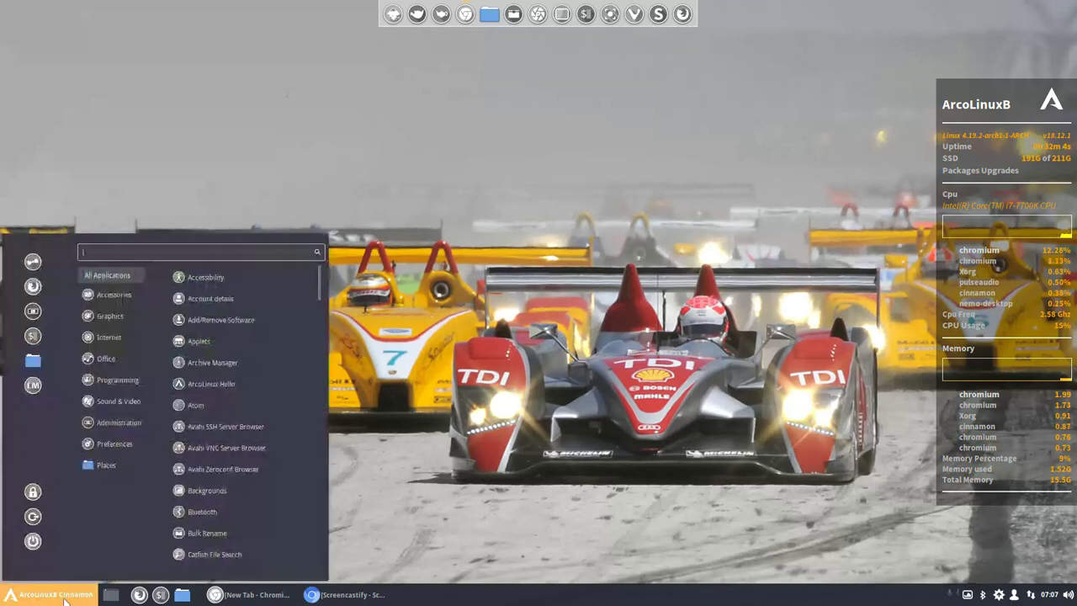
pyautogui.write('auto')
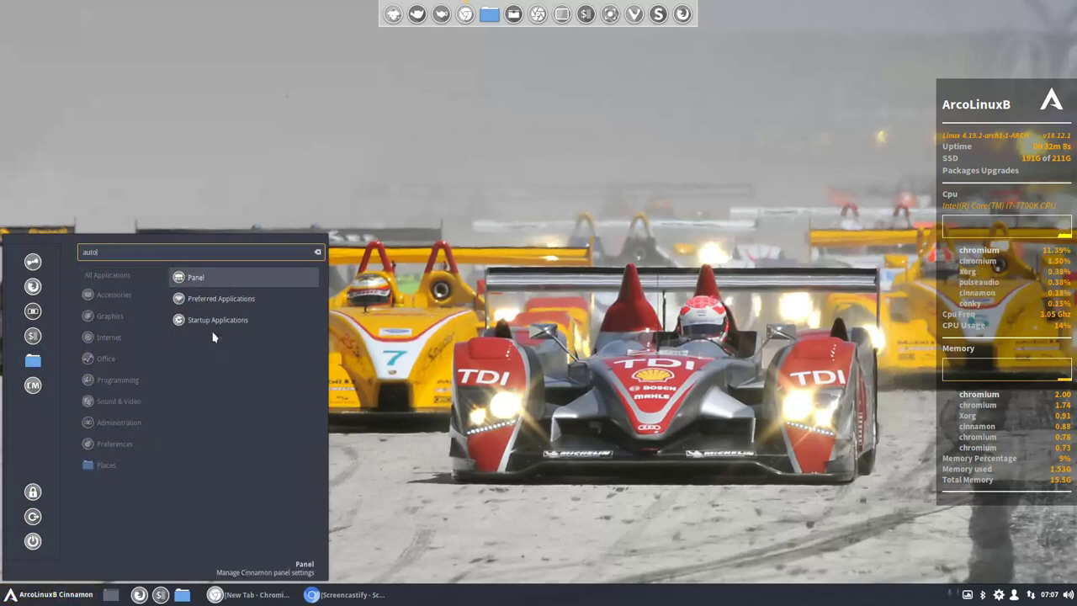
pyautogui.click(201, 324)
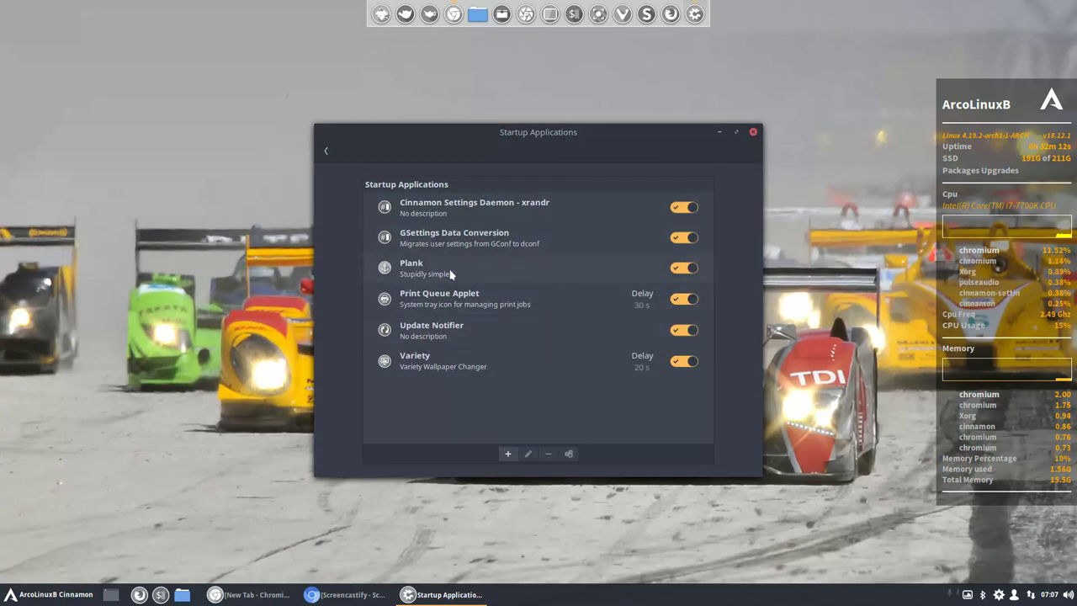
# Find Plank in the chooser for adding startup applications, then close the chooser and the Startup Applications window
pyautogui.click(506, 455)
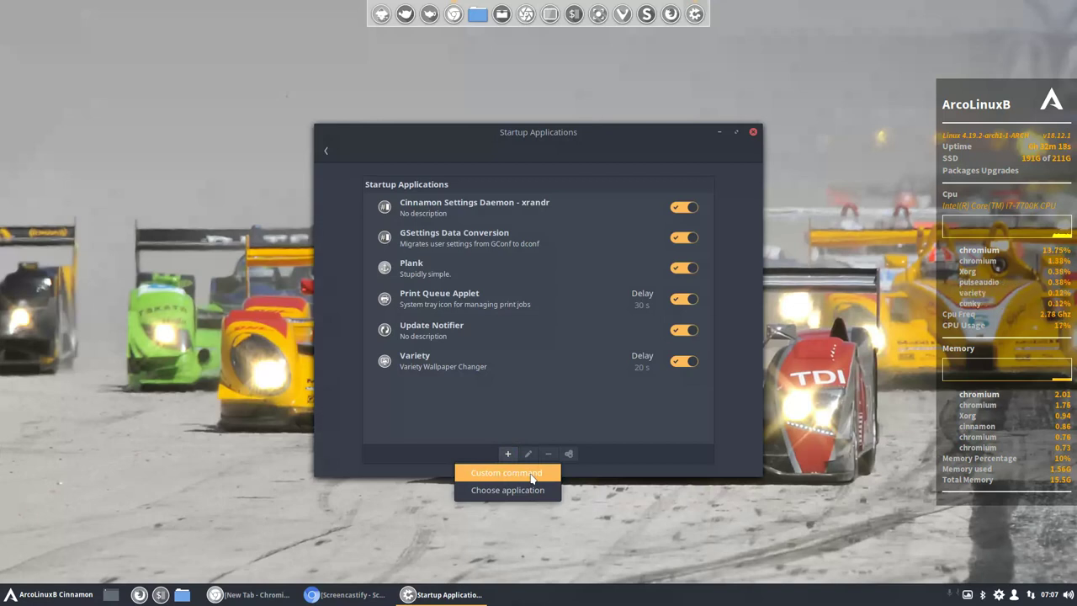
pyautogui.click(531, 492)
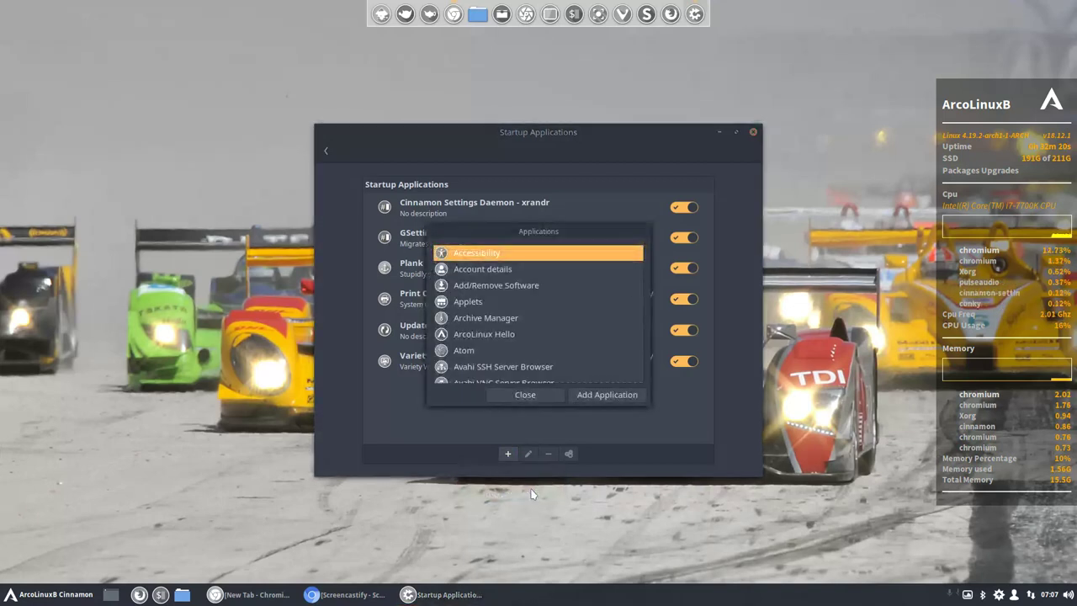
pyautogui.write('pal')
pyautogui.press('BackSpace')
pyautogui.write('lank')
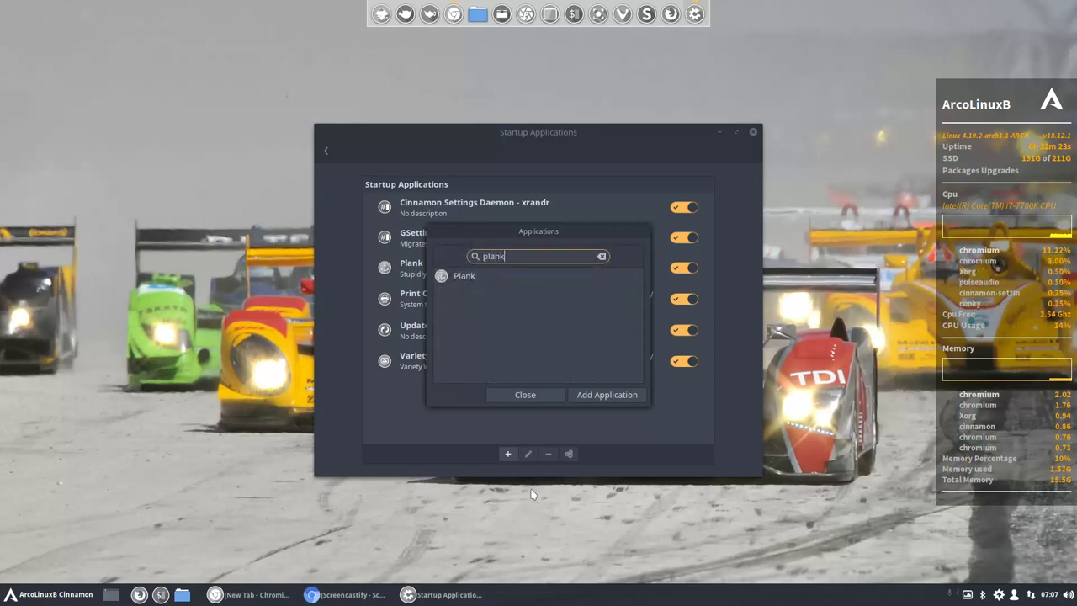
pyautogui.click(465, 288)
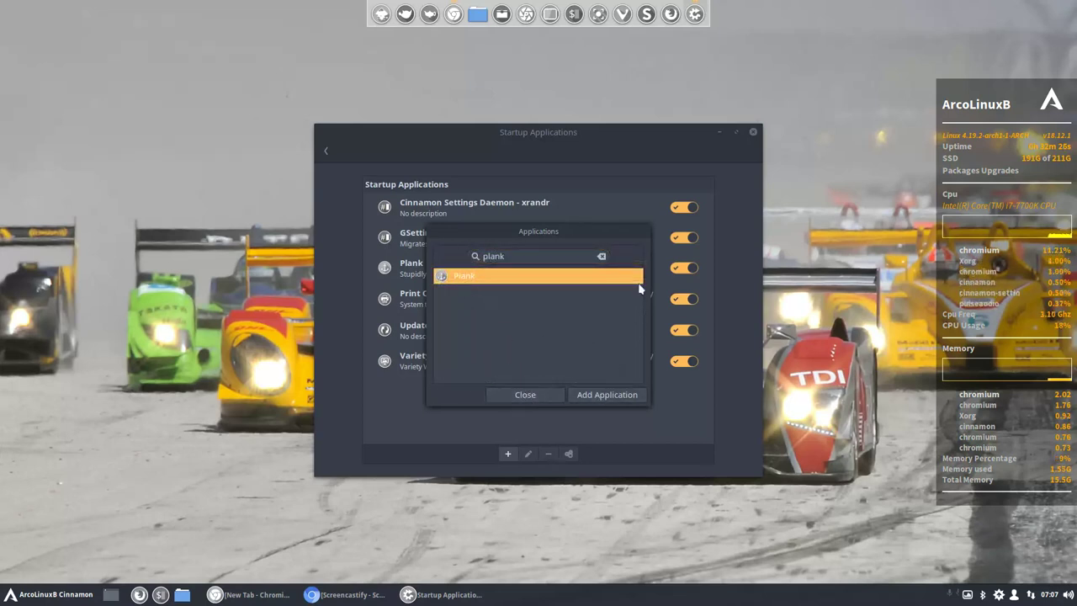
pyautogui.click(524, 396)
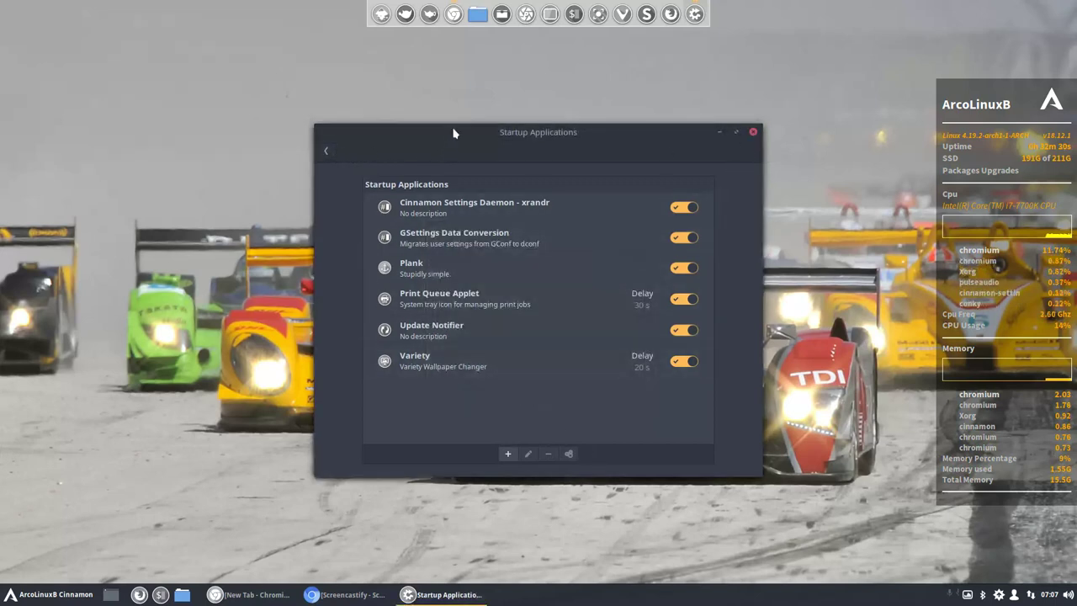
pyautogui.click(753, 132)
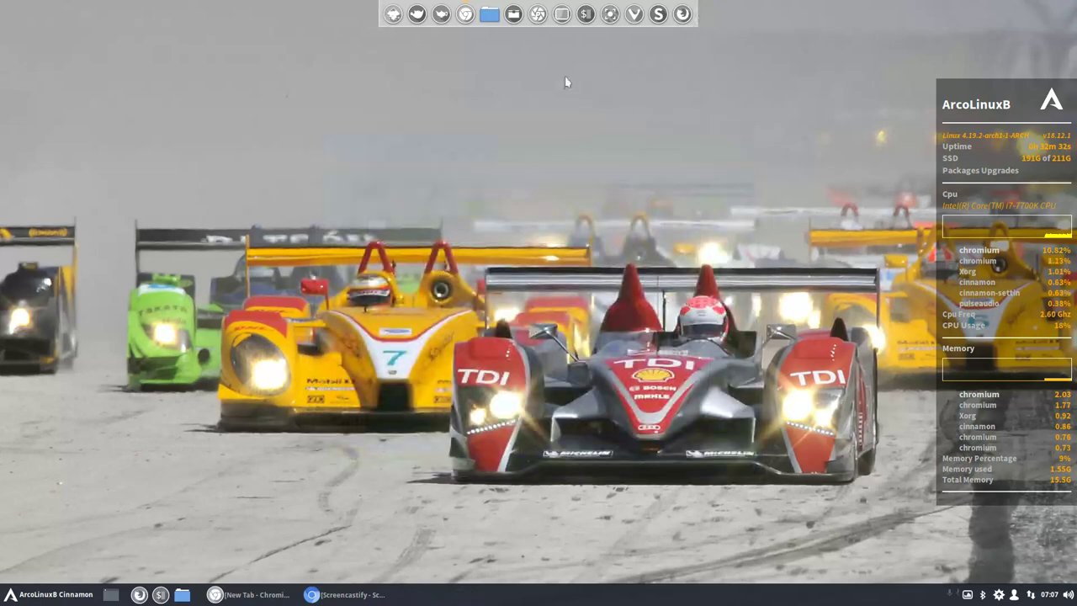
# Delete plank-1.desktop from the autostart folder inside .config, and close the file manager
pyautogui.click(492, 17)
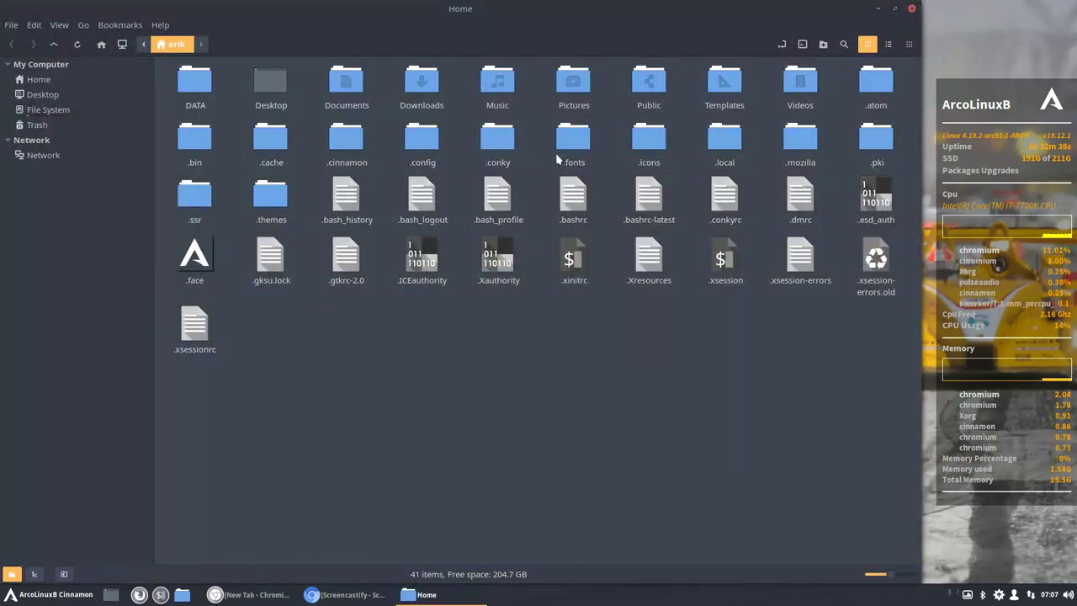
pyautogui.click(423, 143)
pyautogui.doubleClick(422, 143)
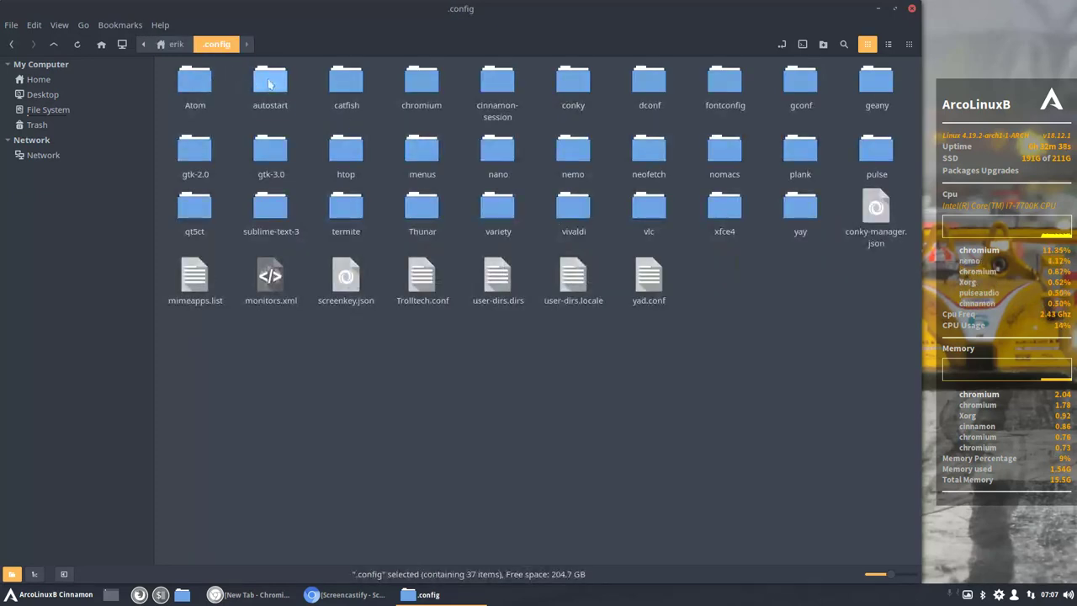
pyautogui.doubleClick(270, 80)
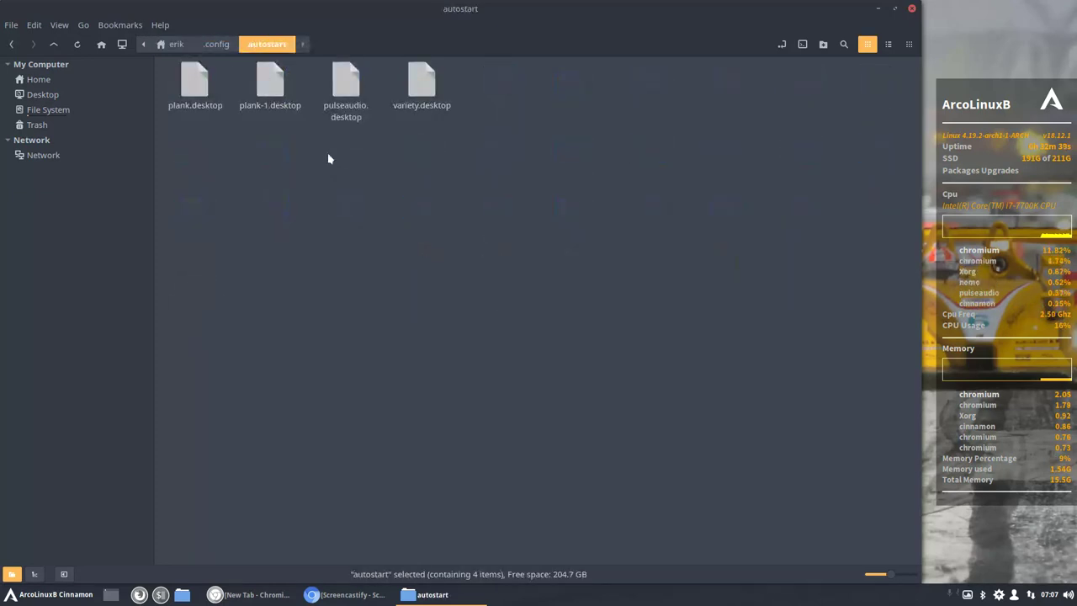
pyautogui.click(269, 80)
pyautogui.press('Delete')
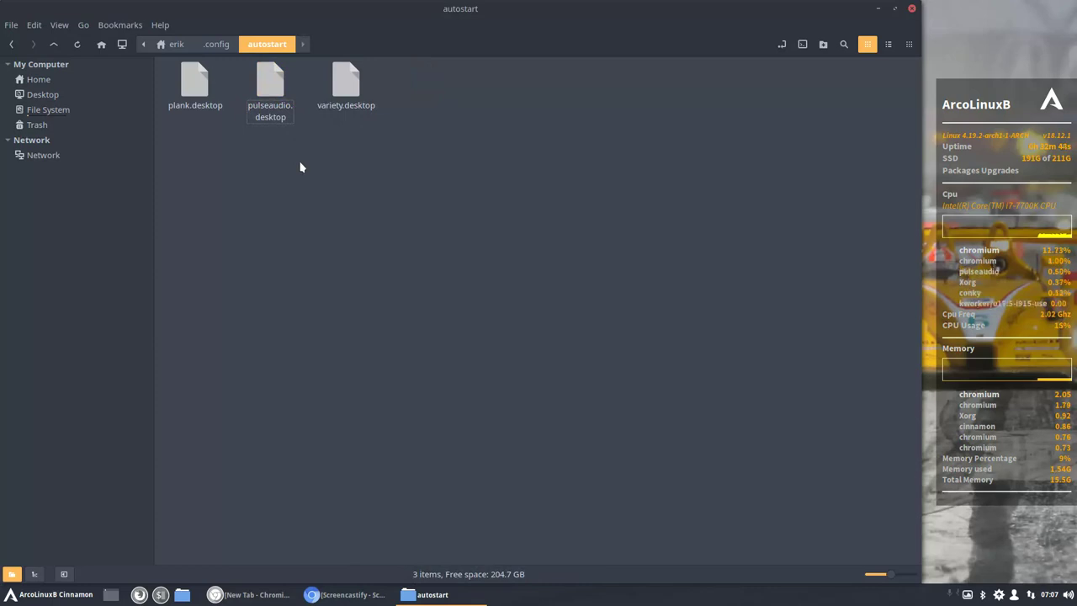
pyautogui.click(912, 10)
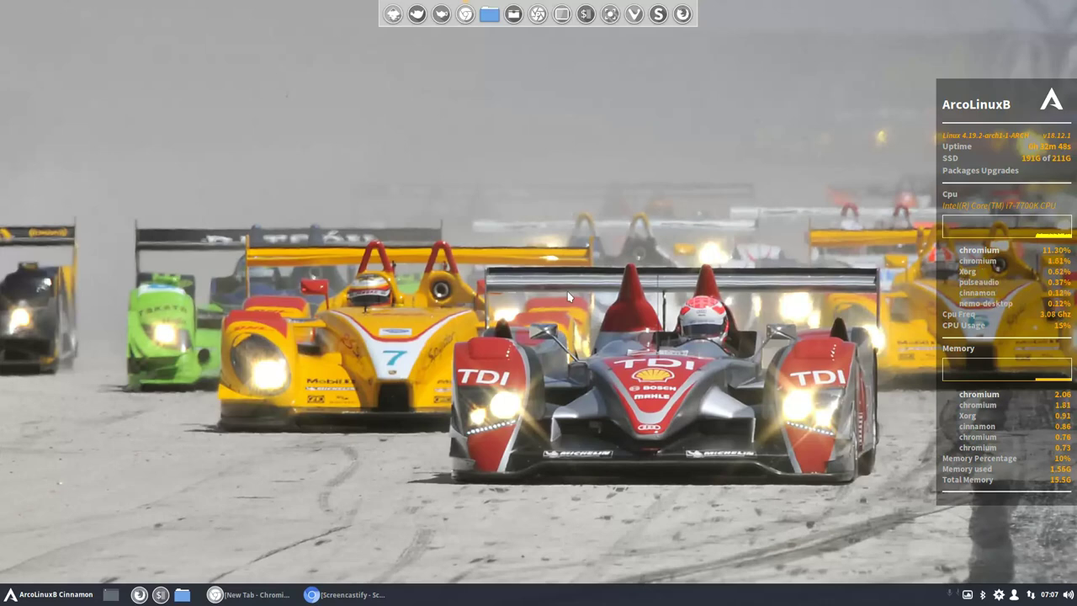